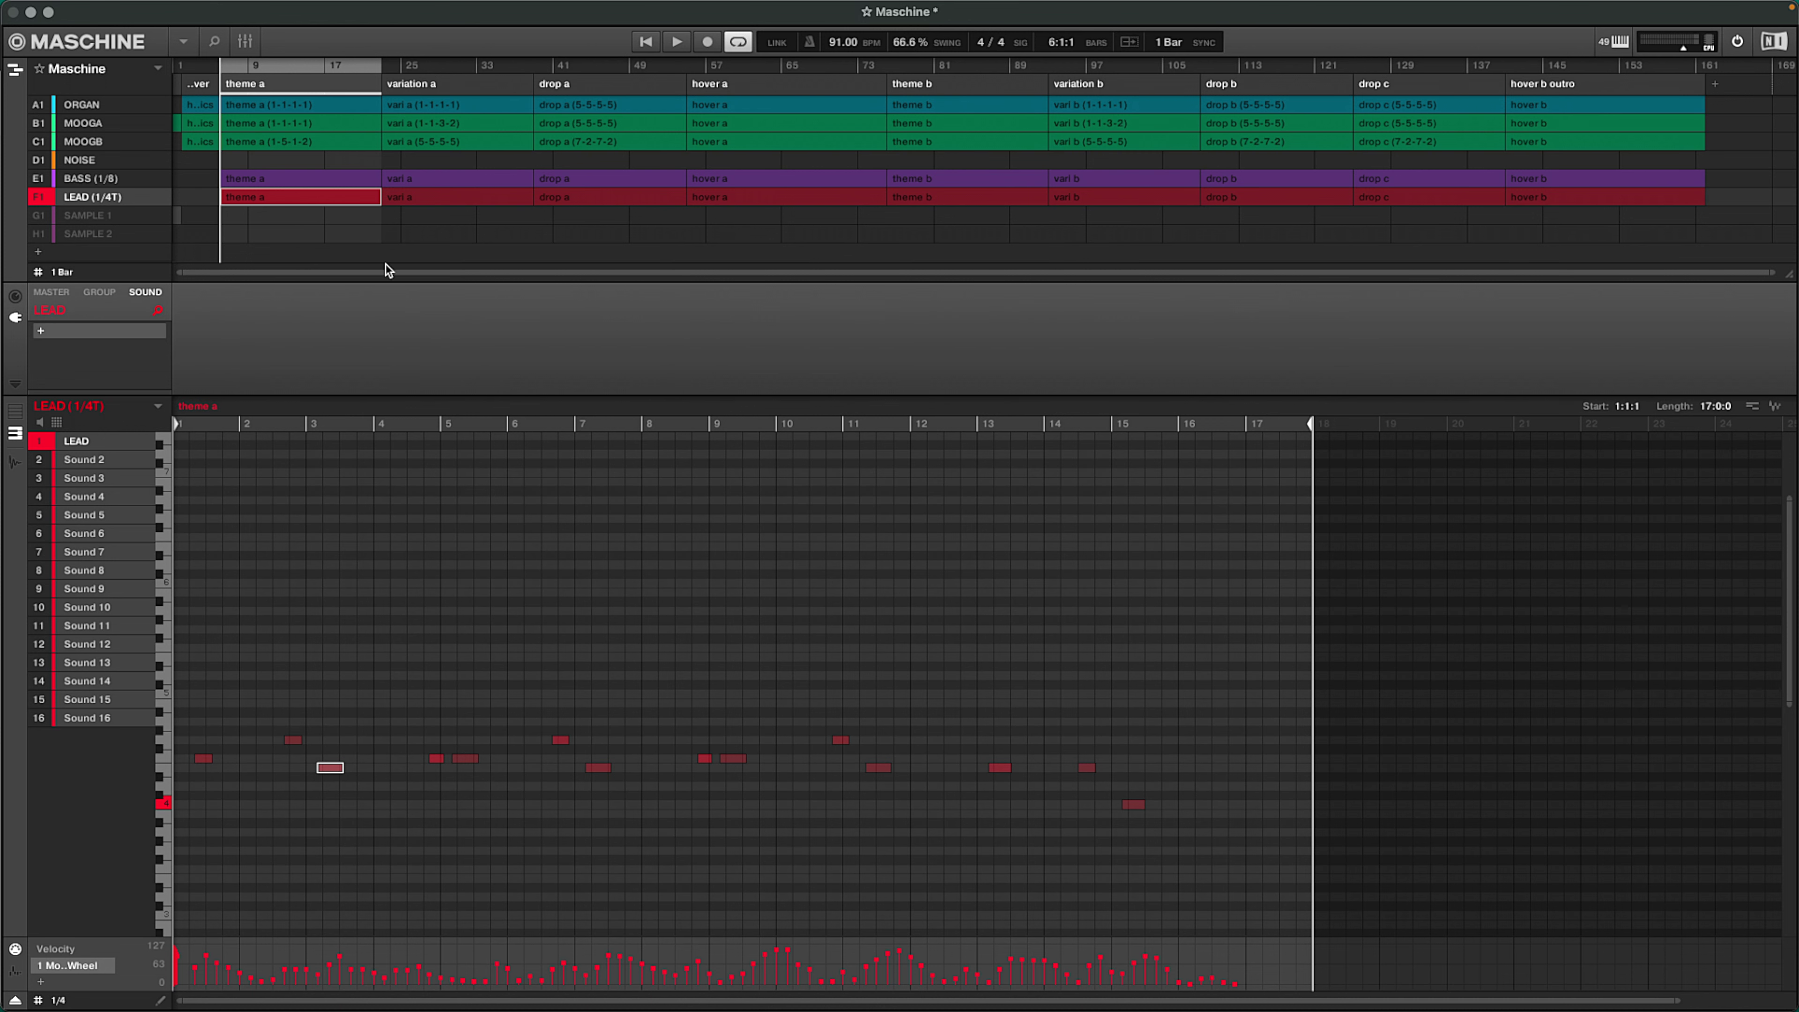
Step: View the BASS and MOOGB theme a pattern notes, then return to the LEAD theme a pattern
{"action": "left_click", "coordinate": [332, 182]}
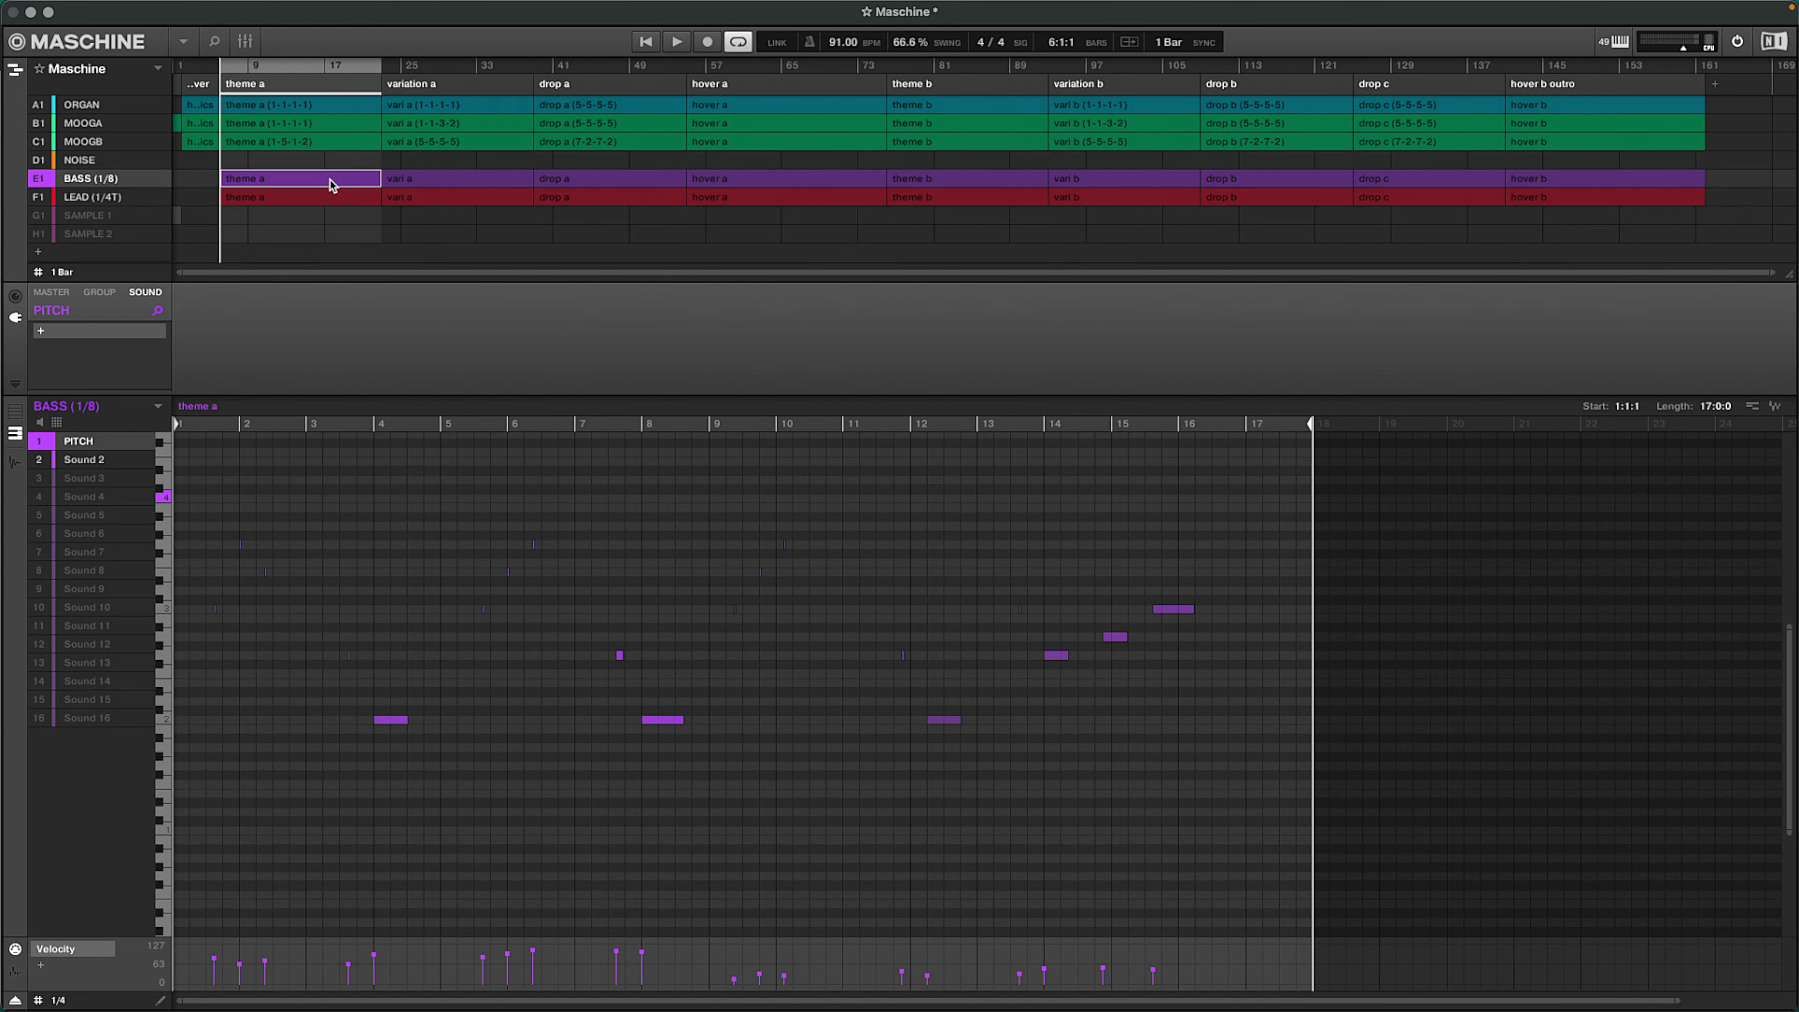
{"action": "left_click", "coordinate": [333, 142]}
{"action": "left_click", "coordinate": [330, 198]}
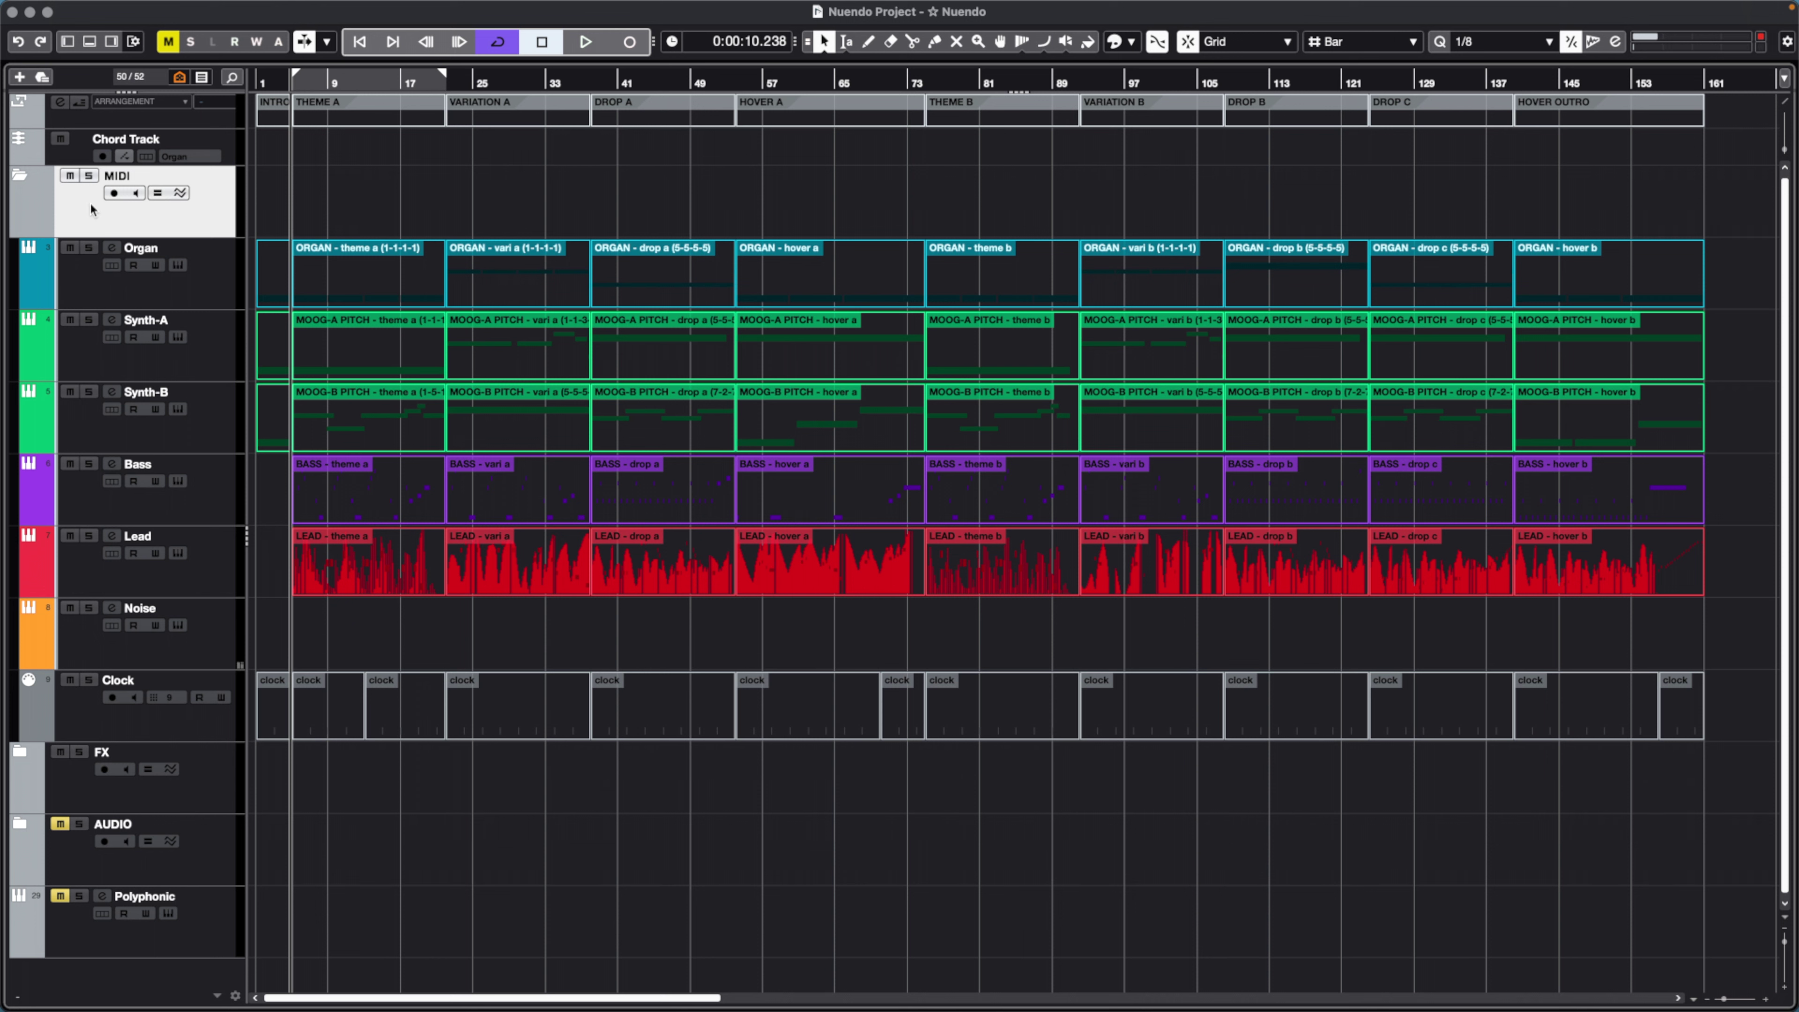
{"action": "key", "text": "Down"}
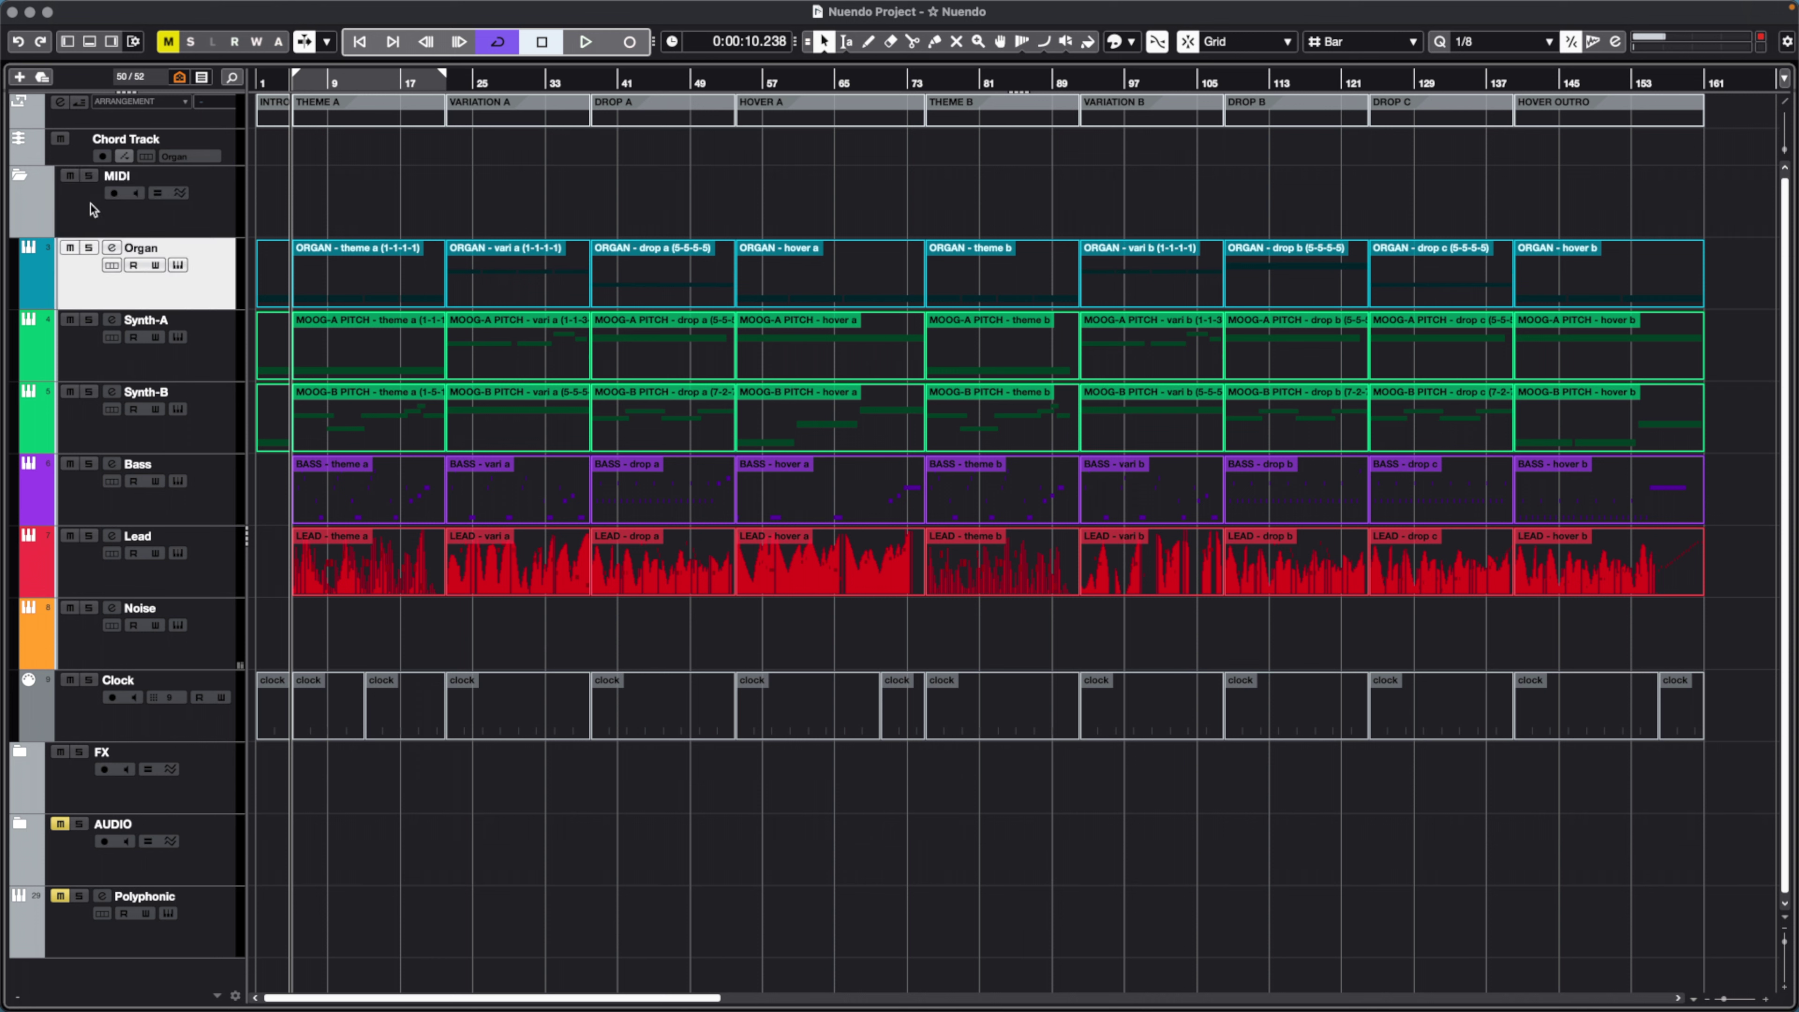
{"action": "key", "text": "Down"}
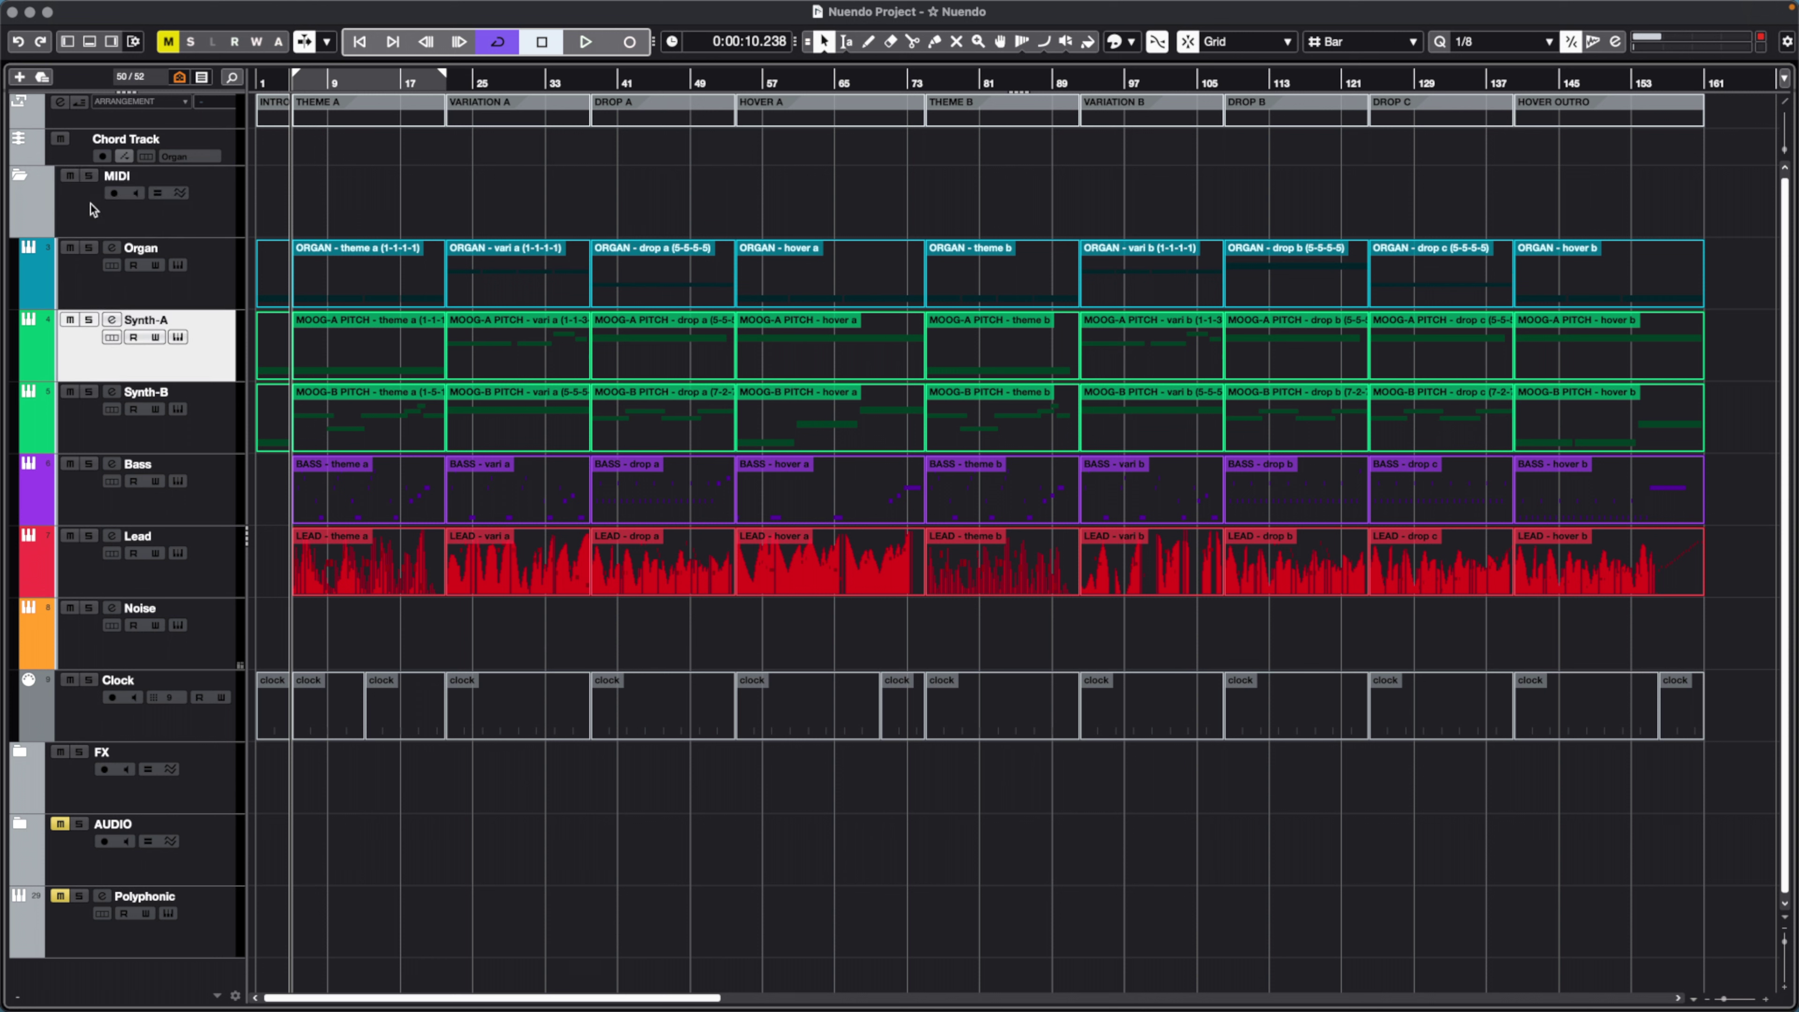
{"action": "key", "text": "Down"}
{"action": "key", "text": "Down"}
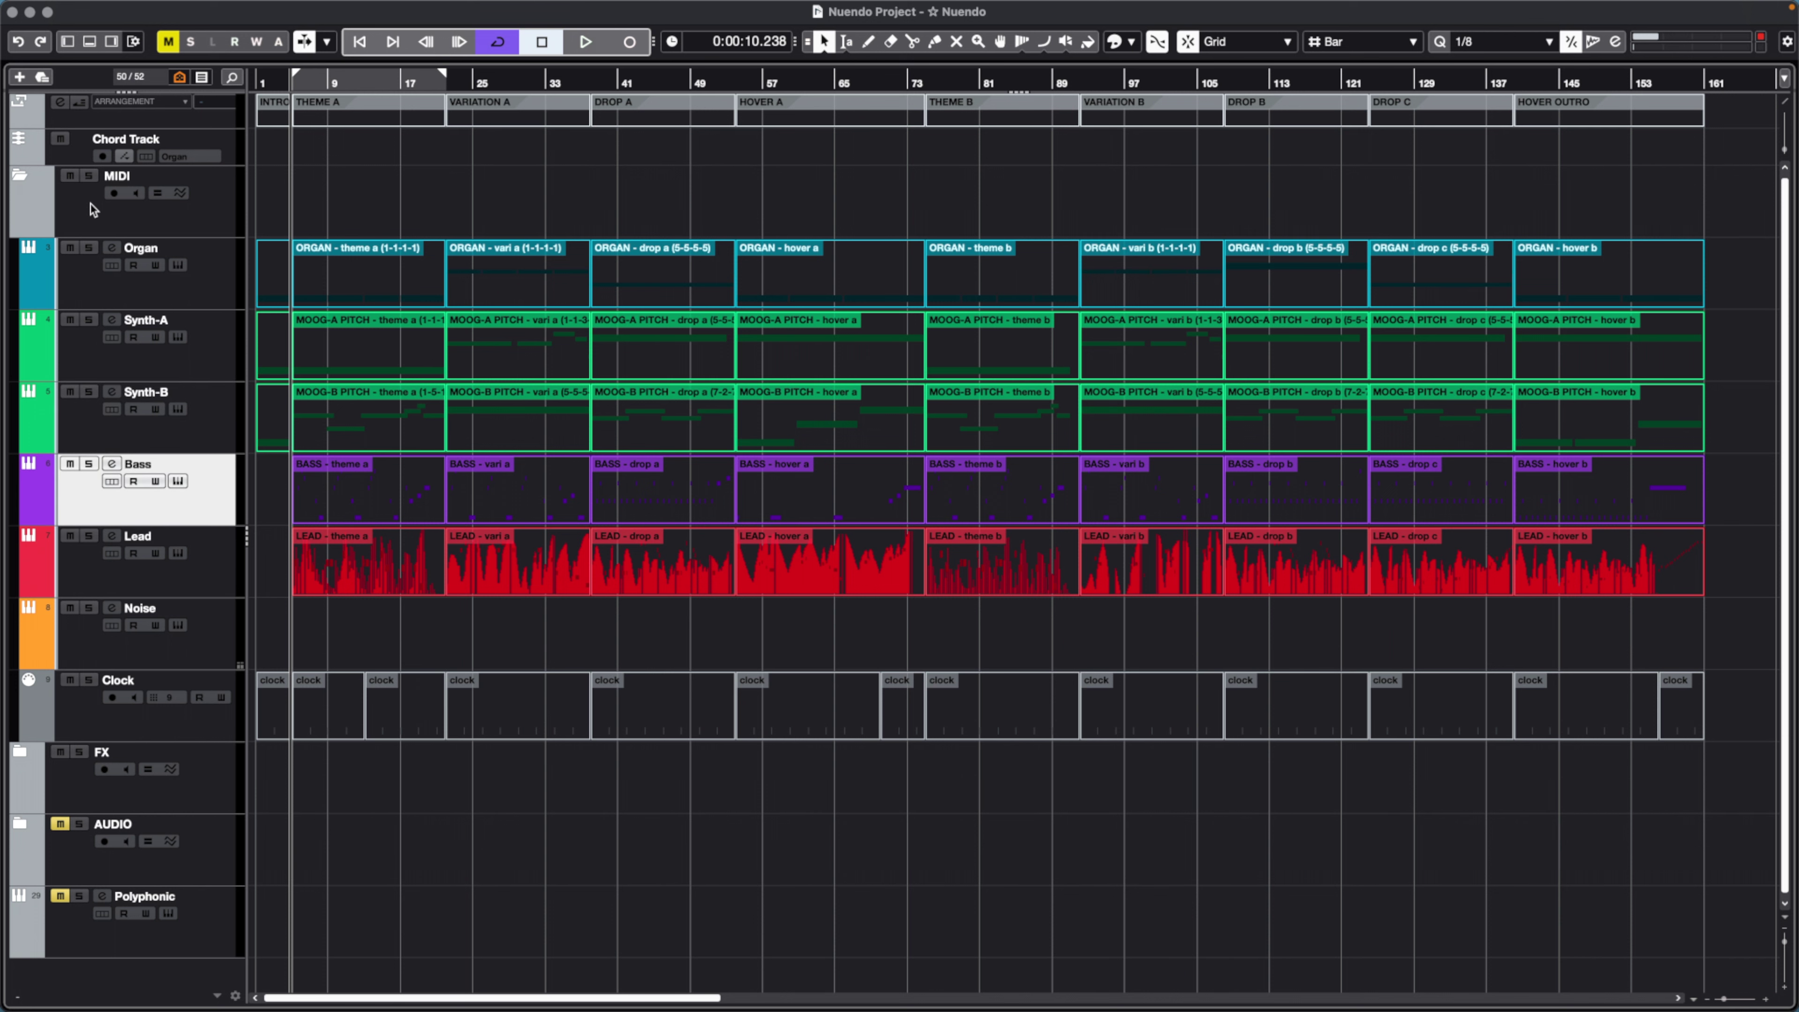
{"action": "key", "text": "Down"}
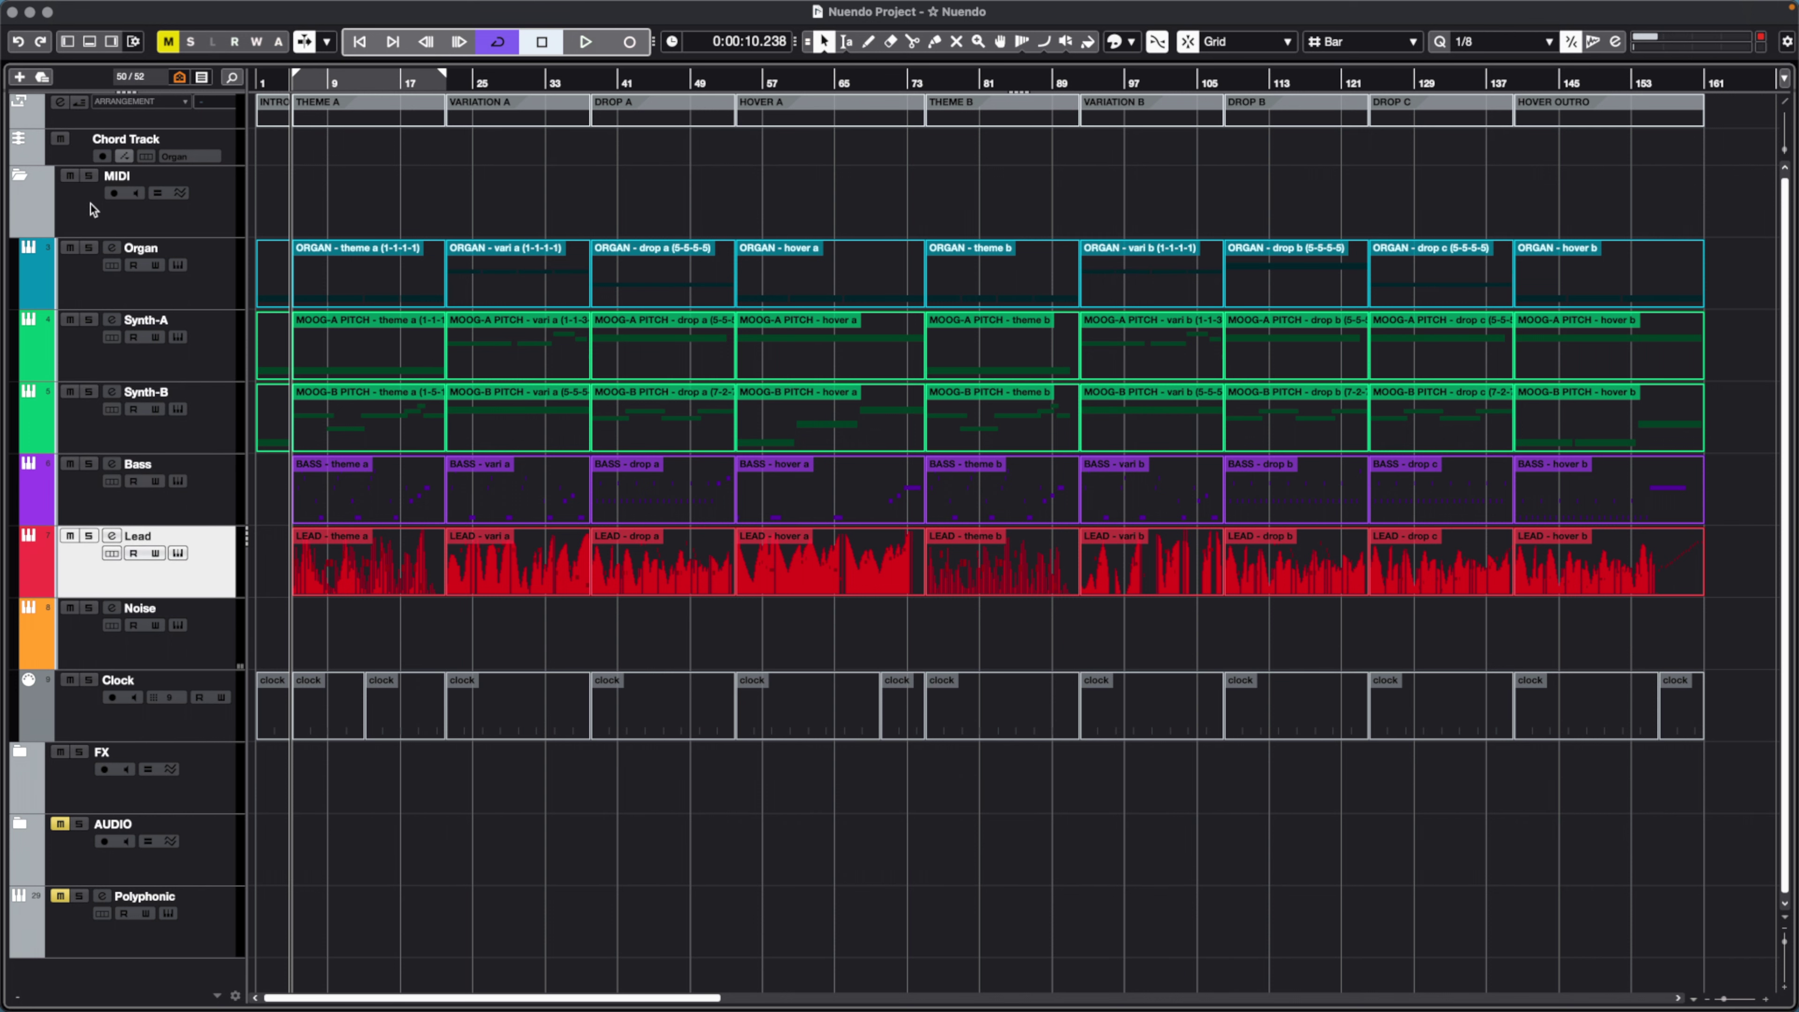
{"action": "key", "text": "Down"}
{"action": "key", "text": "Down"}
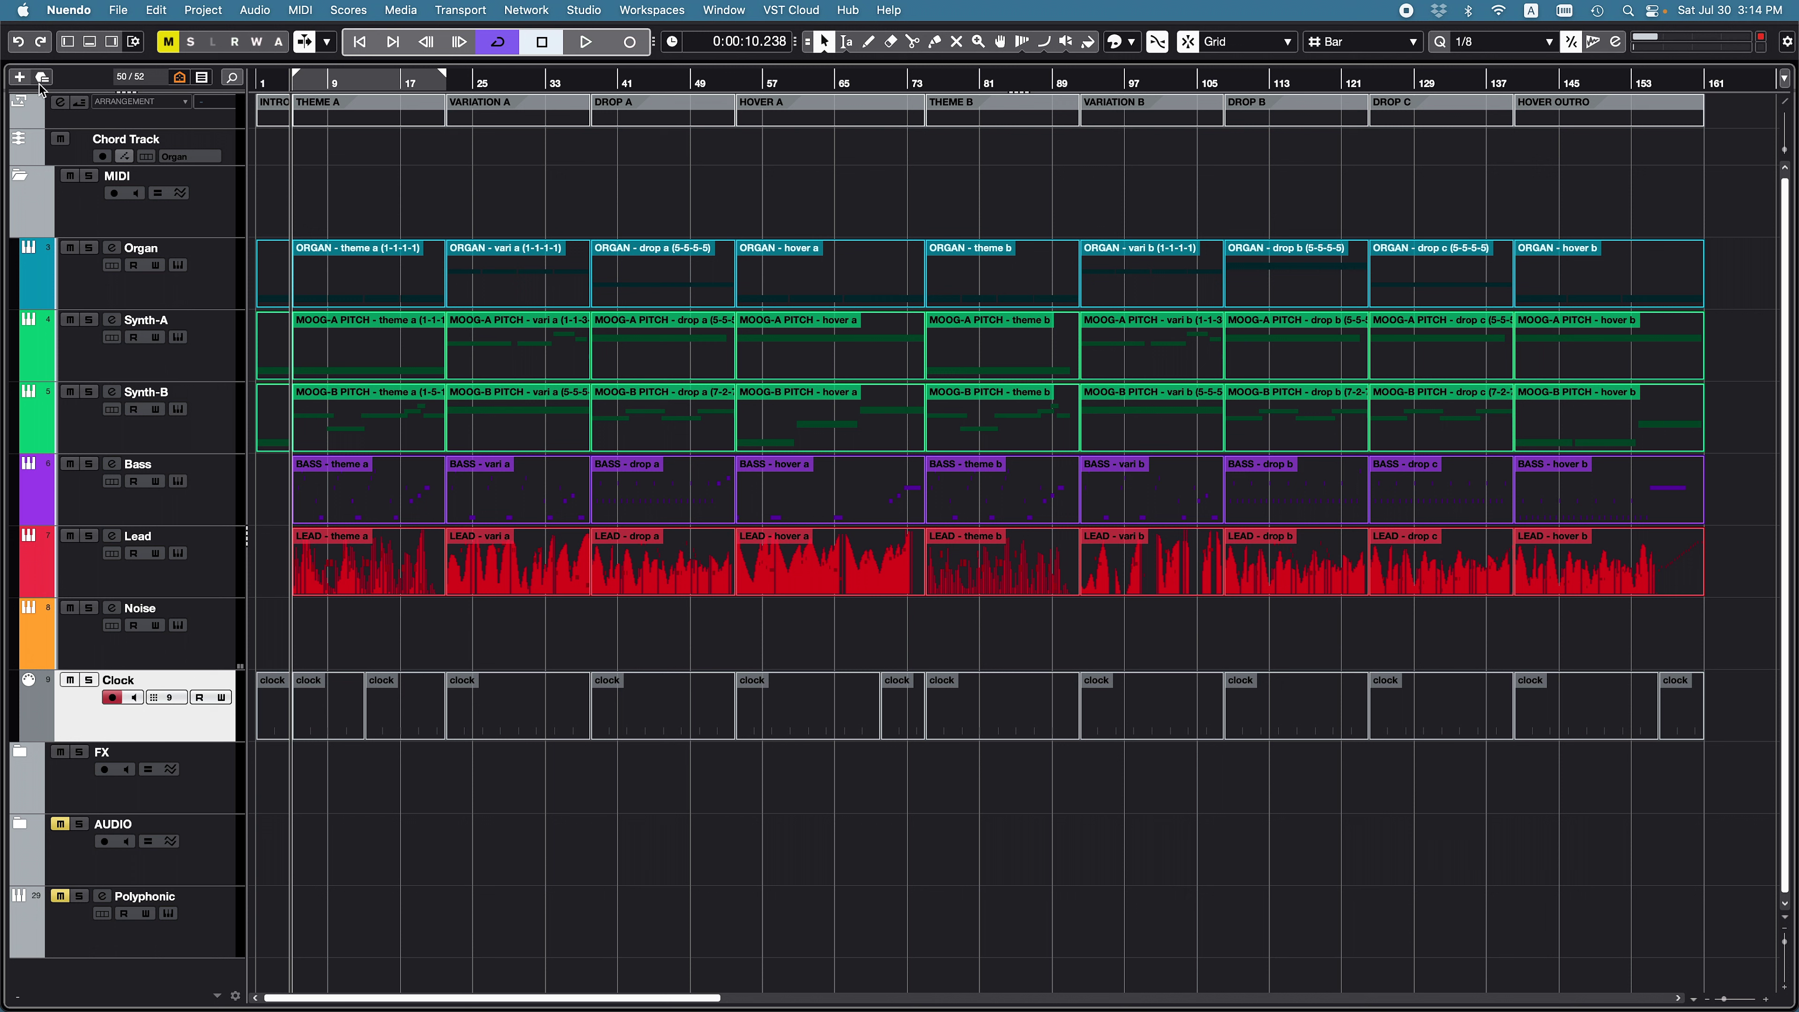
Step: Create an instrument track named 'MOTM-650 New' set to No VST Instrument
{"action": "left_click", "coordinate": [19, 76]}
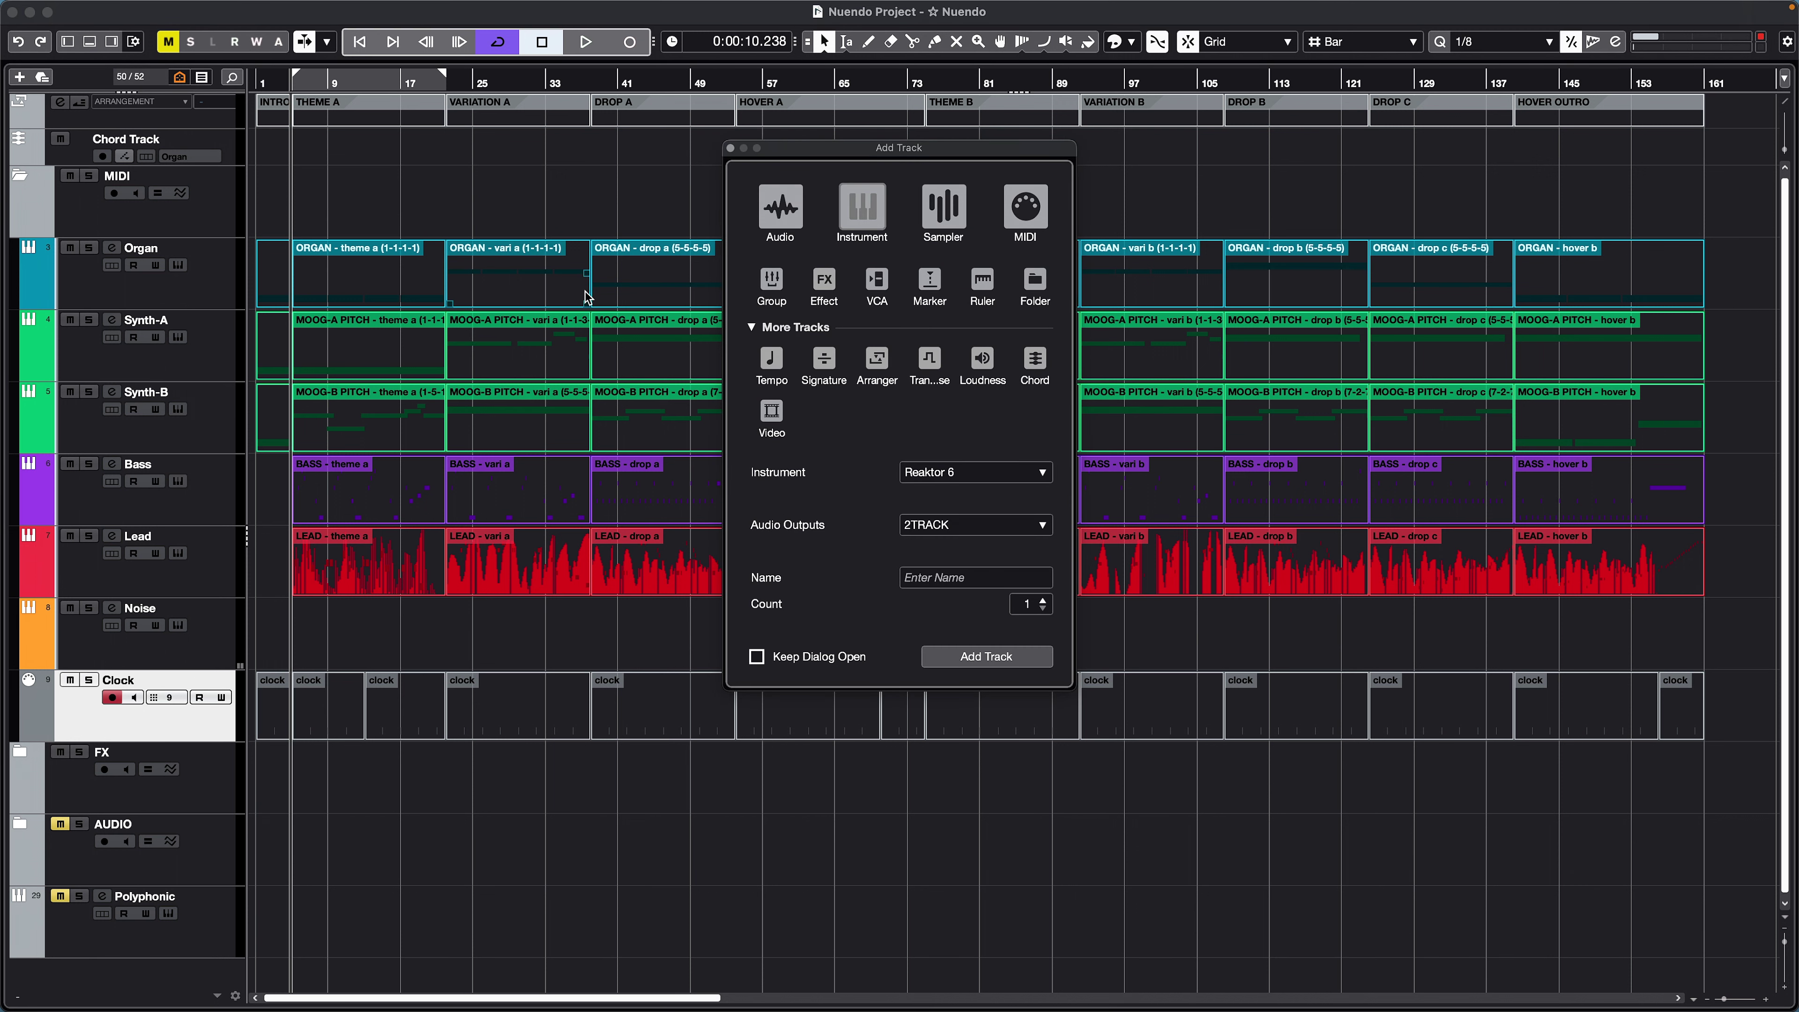
{"action": "left_click", "coordinate": [950, 473]}
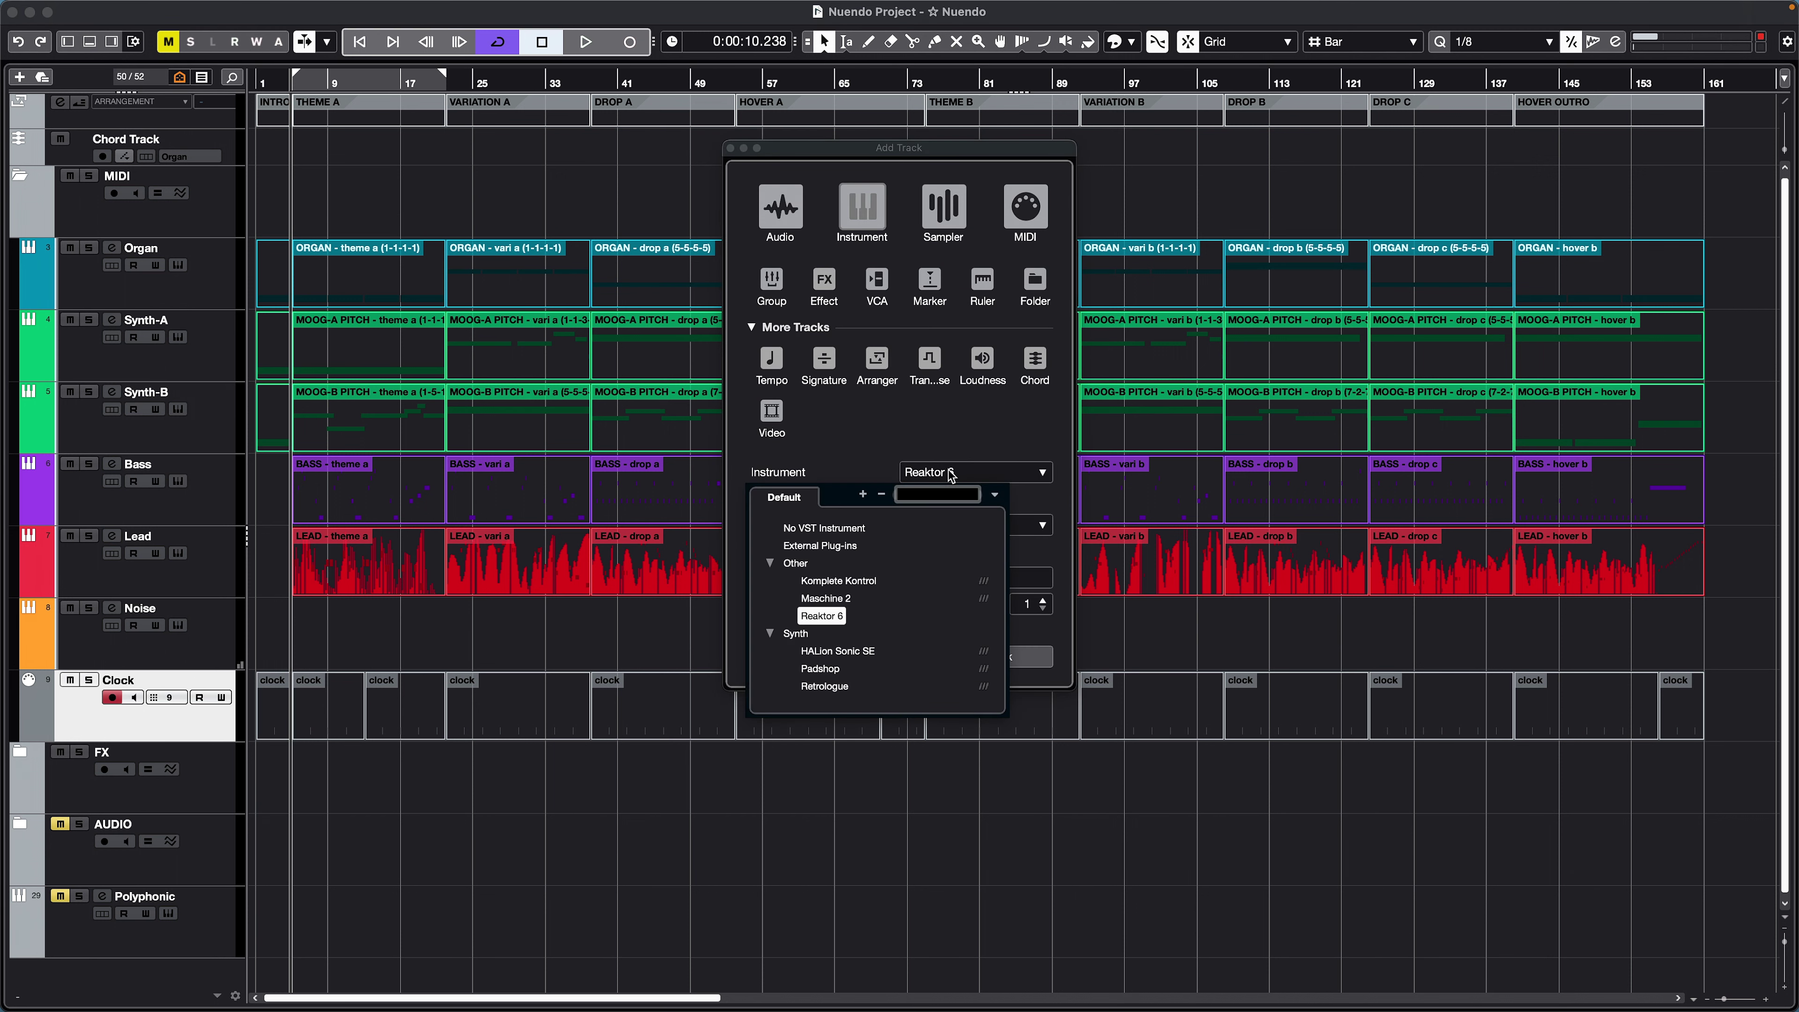
{"action": "left_click", "coordinate": [857, 529]}
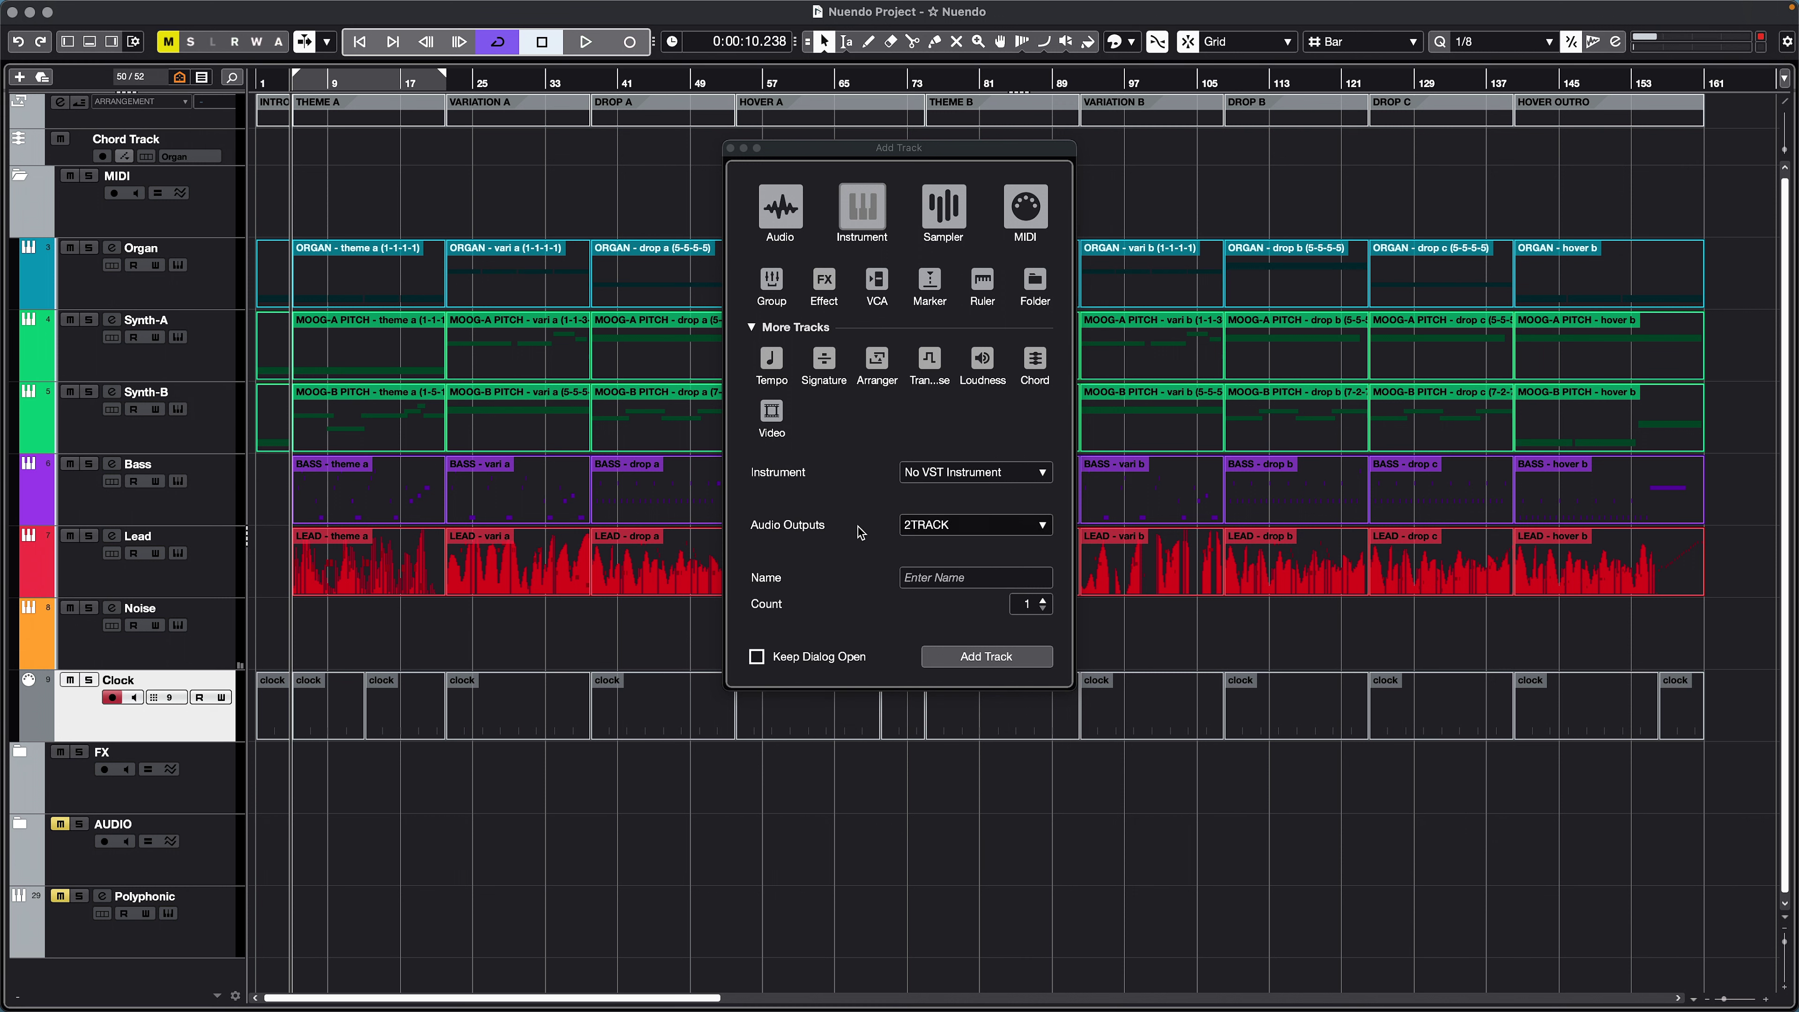
{"action": "left_click", "coordinate": [933, 579]}
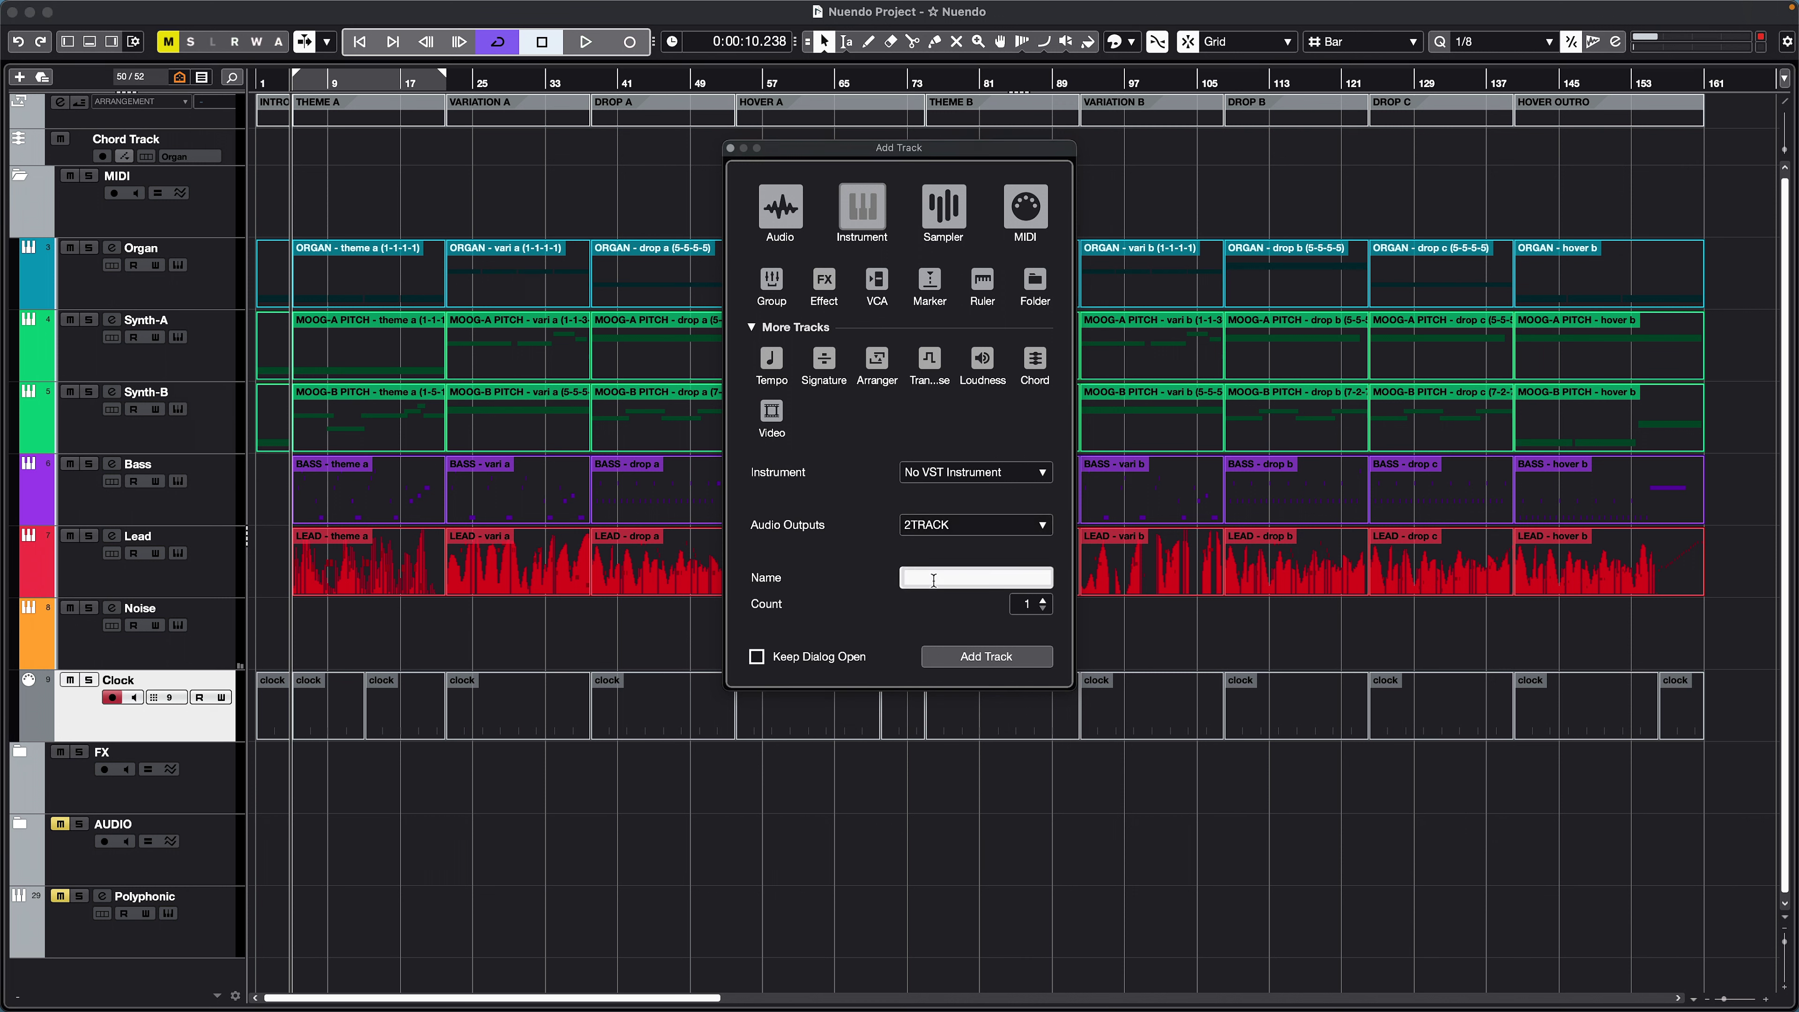
{"action": "type", "text": "MOTM-650 New"}
{"action": "left_click", "coordinate": [1009, 659]}
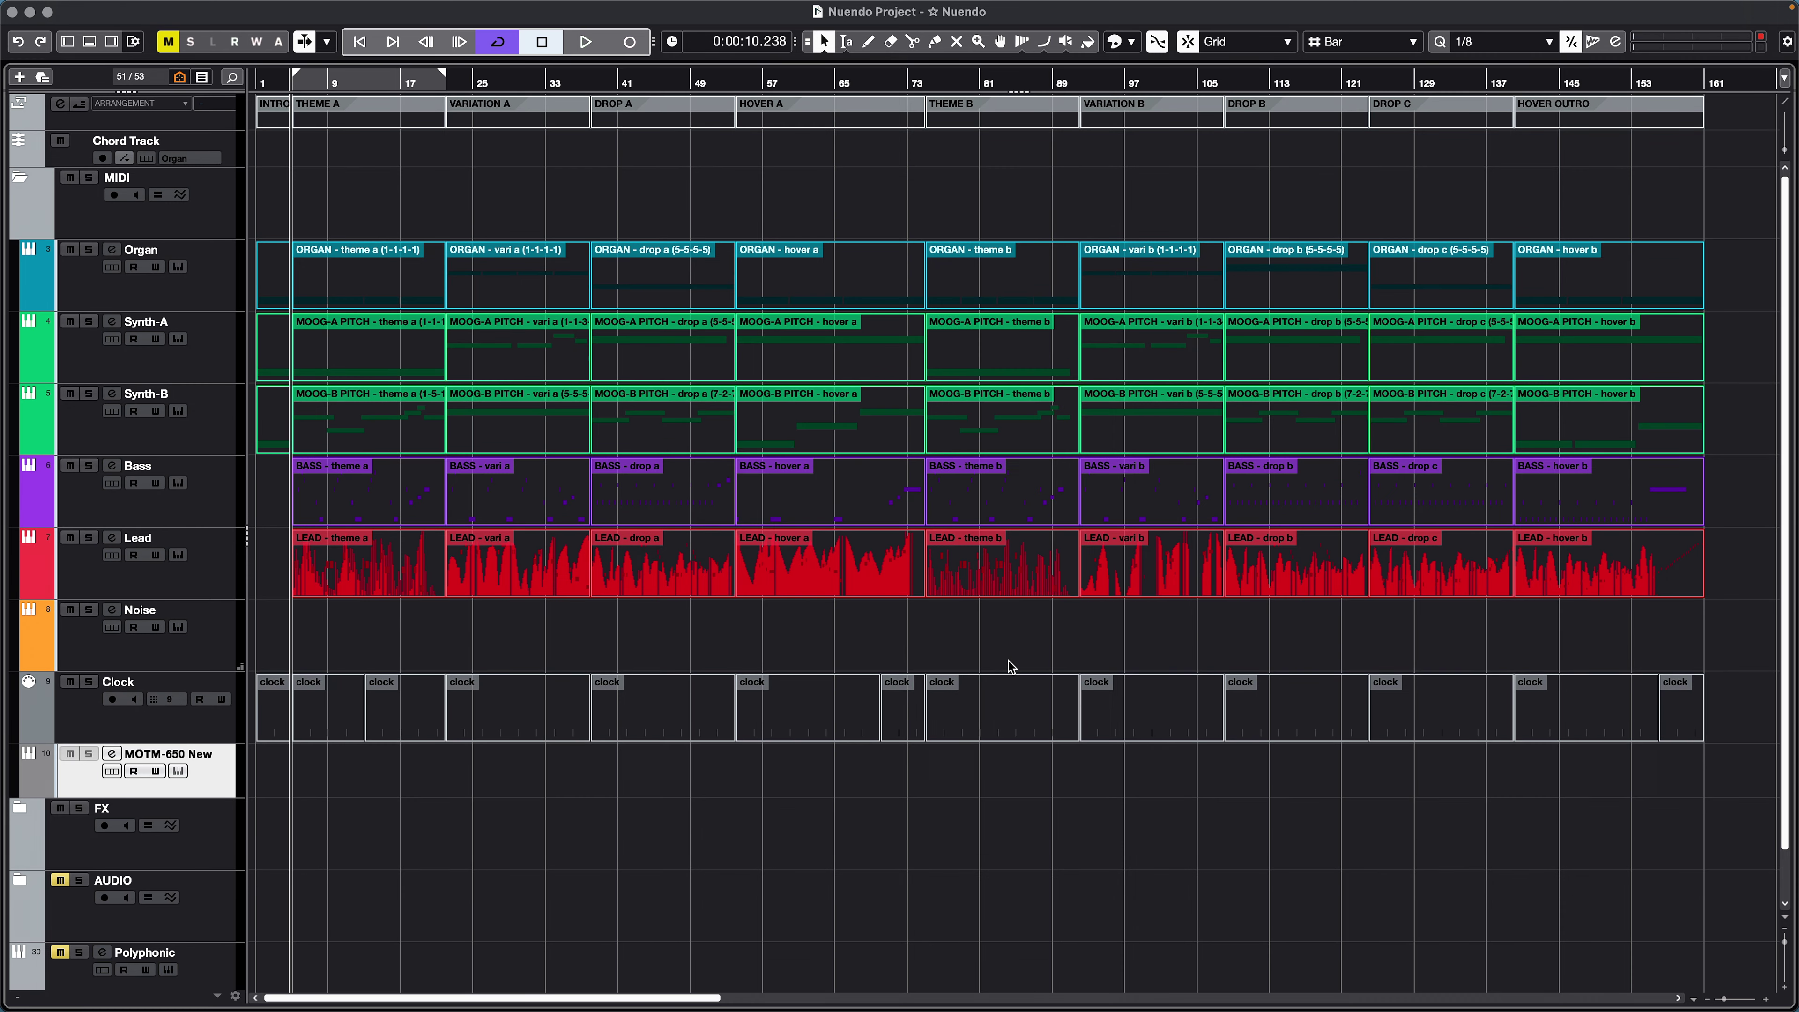
Step: Open the MIDI Device Manager and check the Synth-A (ch3), Lead (ch6) and Noise (ch7) devices
{"action": "left_click", "coordinate": [584, 9]}
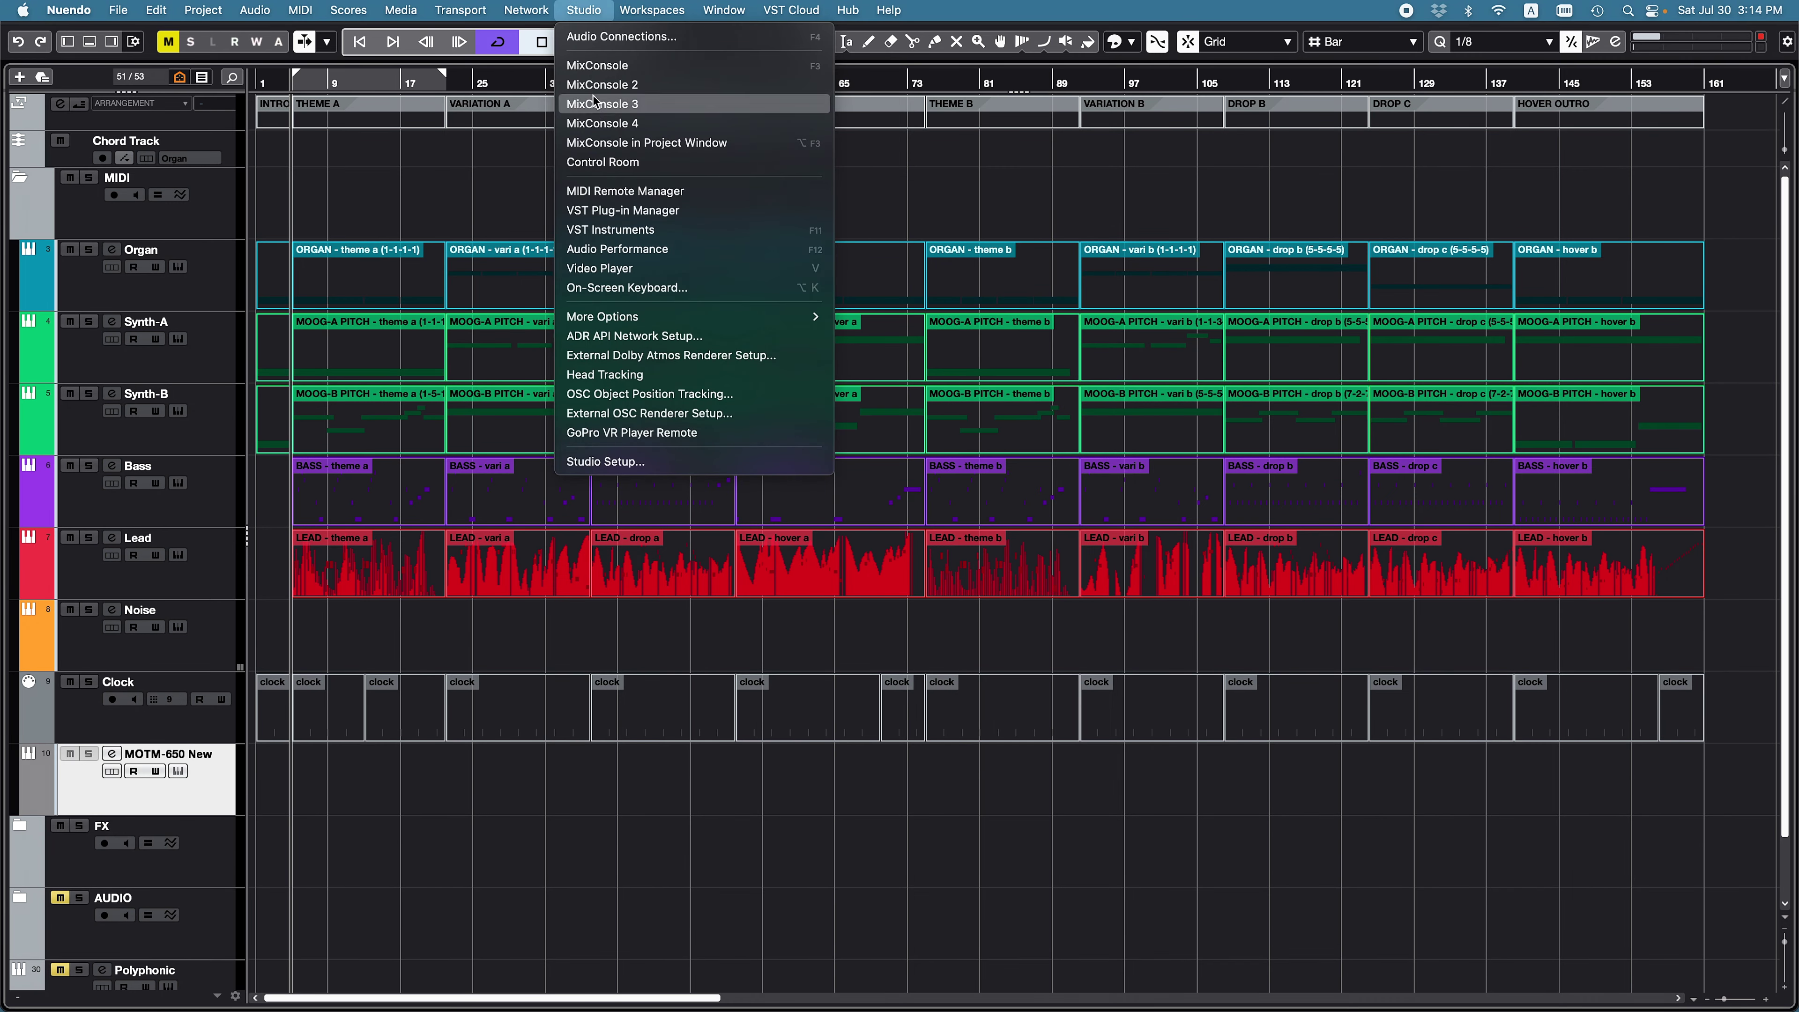
{"action": "mouse_move", "coordinate": [613, 324]}
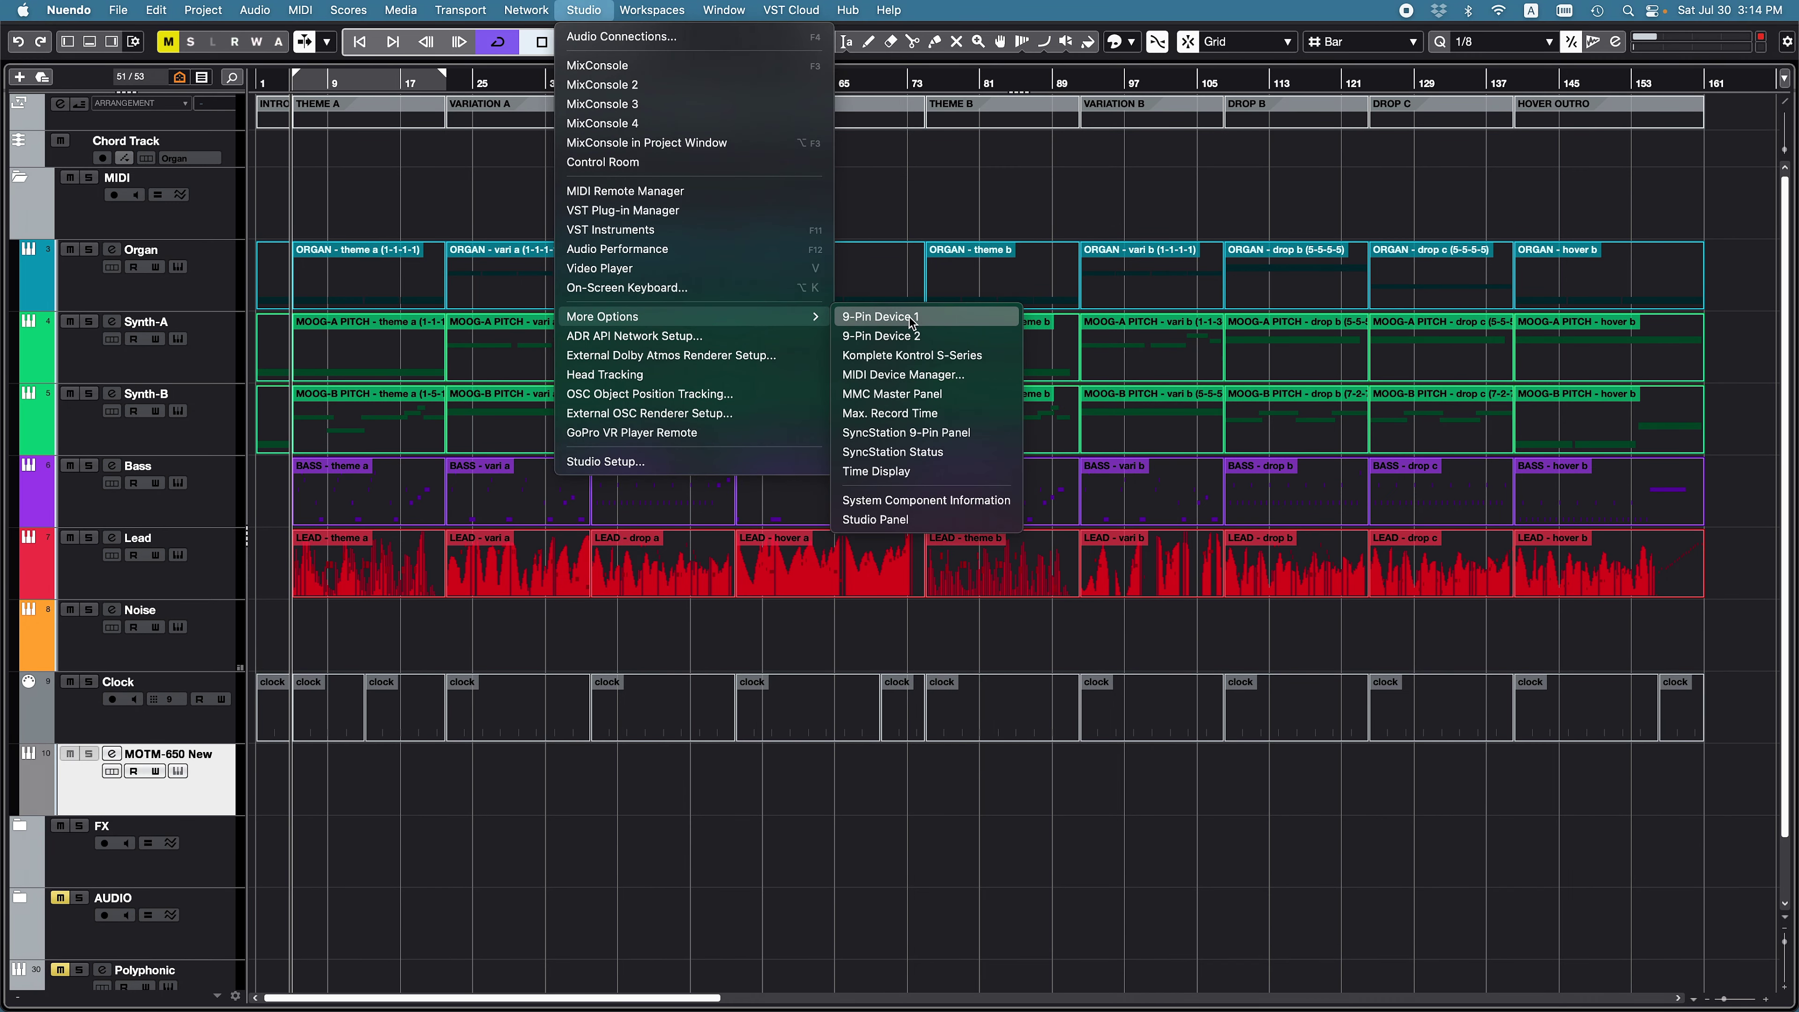
{"action": "left_click", "coordinate": [895, 376]}
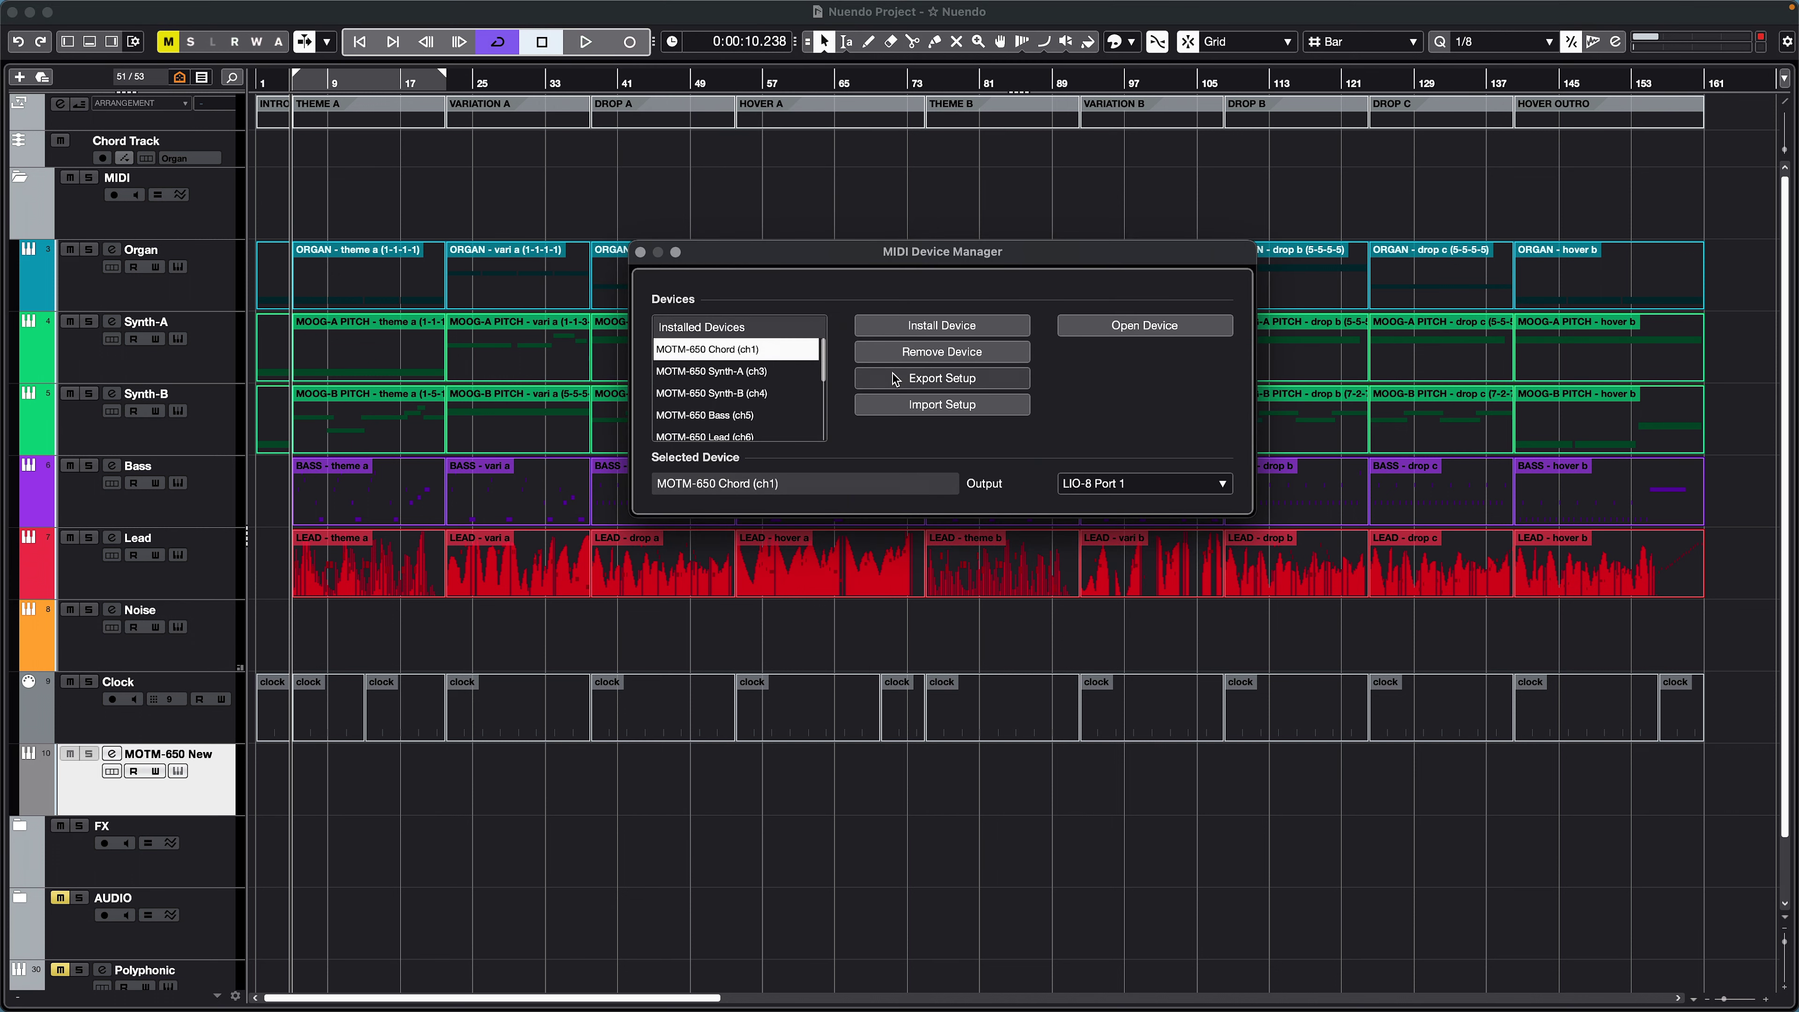
{"action": "left_click", "coordinate": [717, 373]}
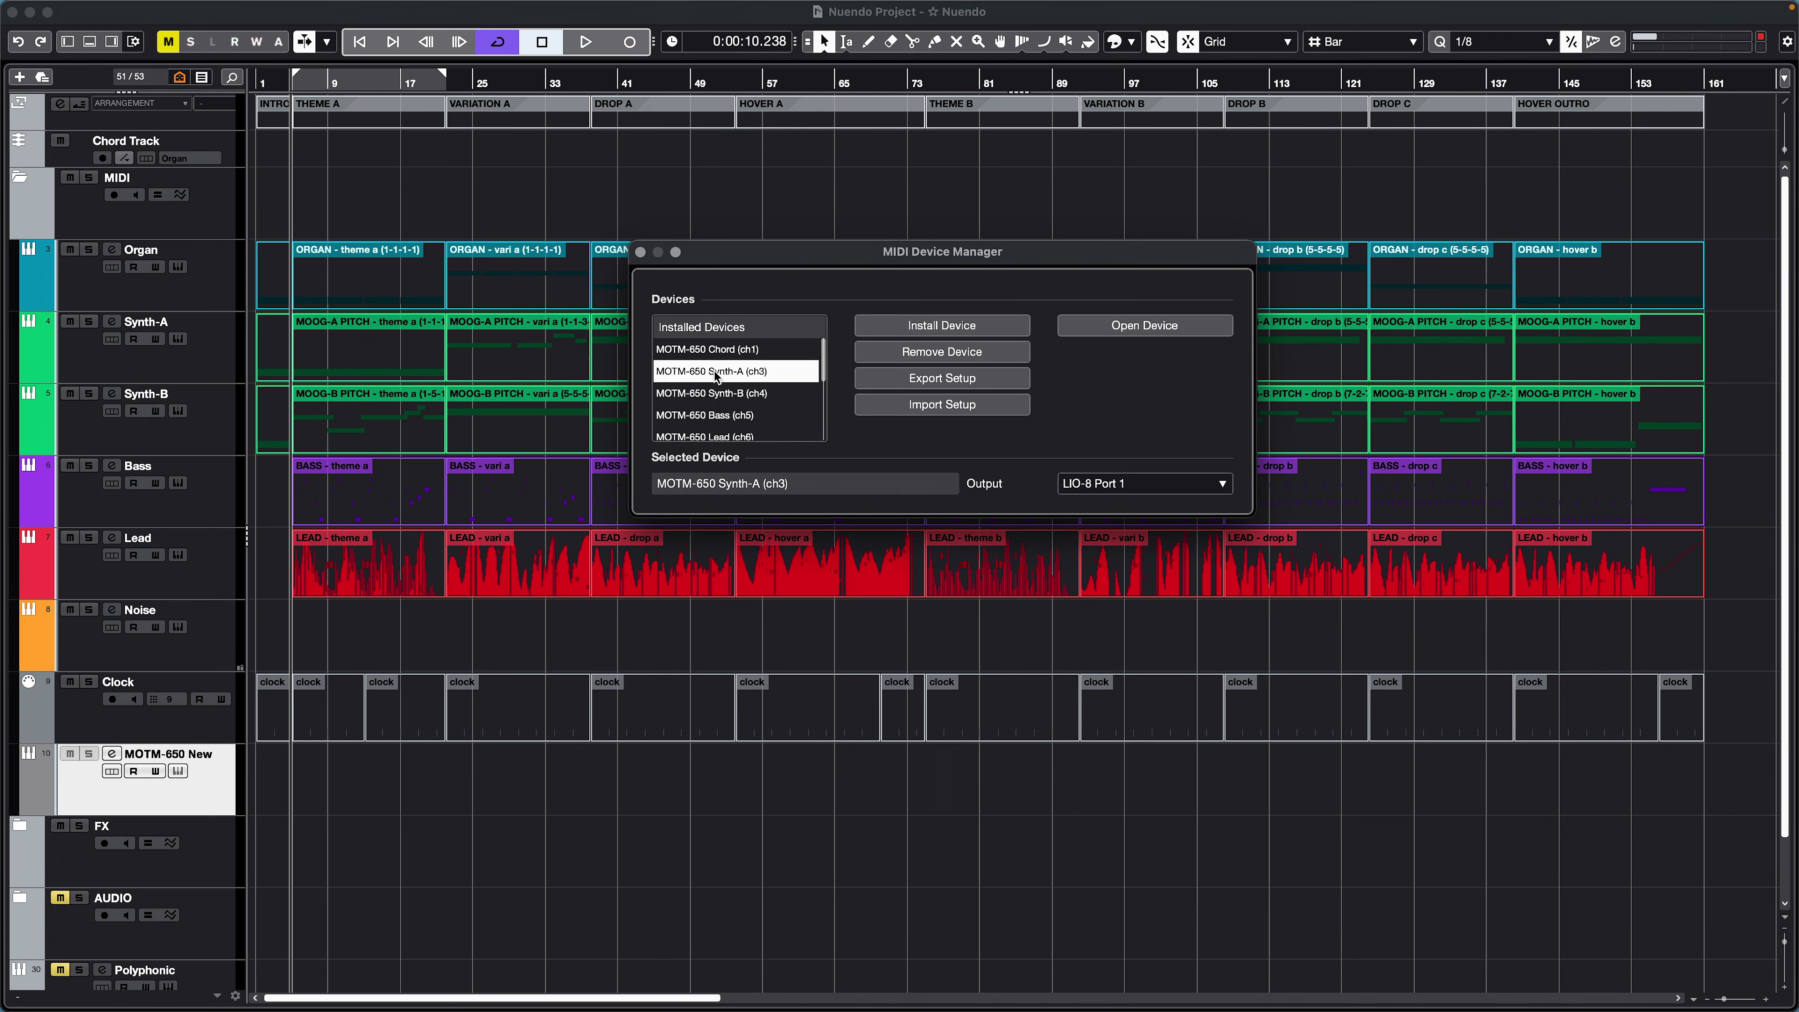
{"action": "key", "text": "Down"}
{"action": "key", "text": "Down"}
{"action": "key", "text": "Down"}
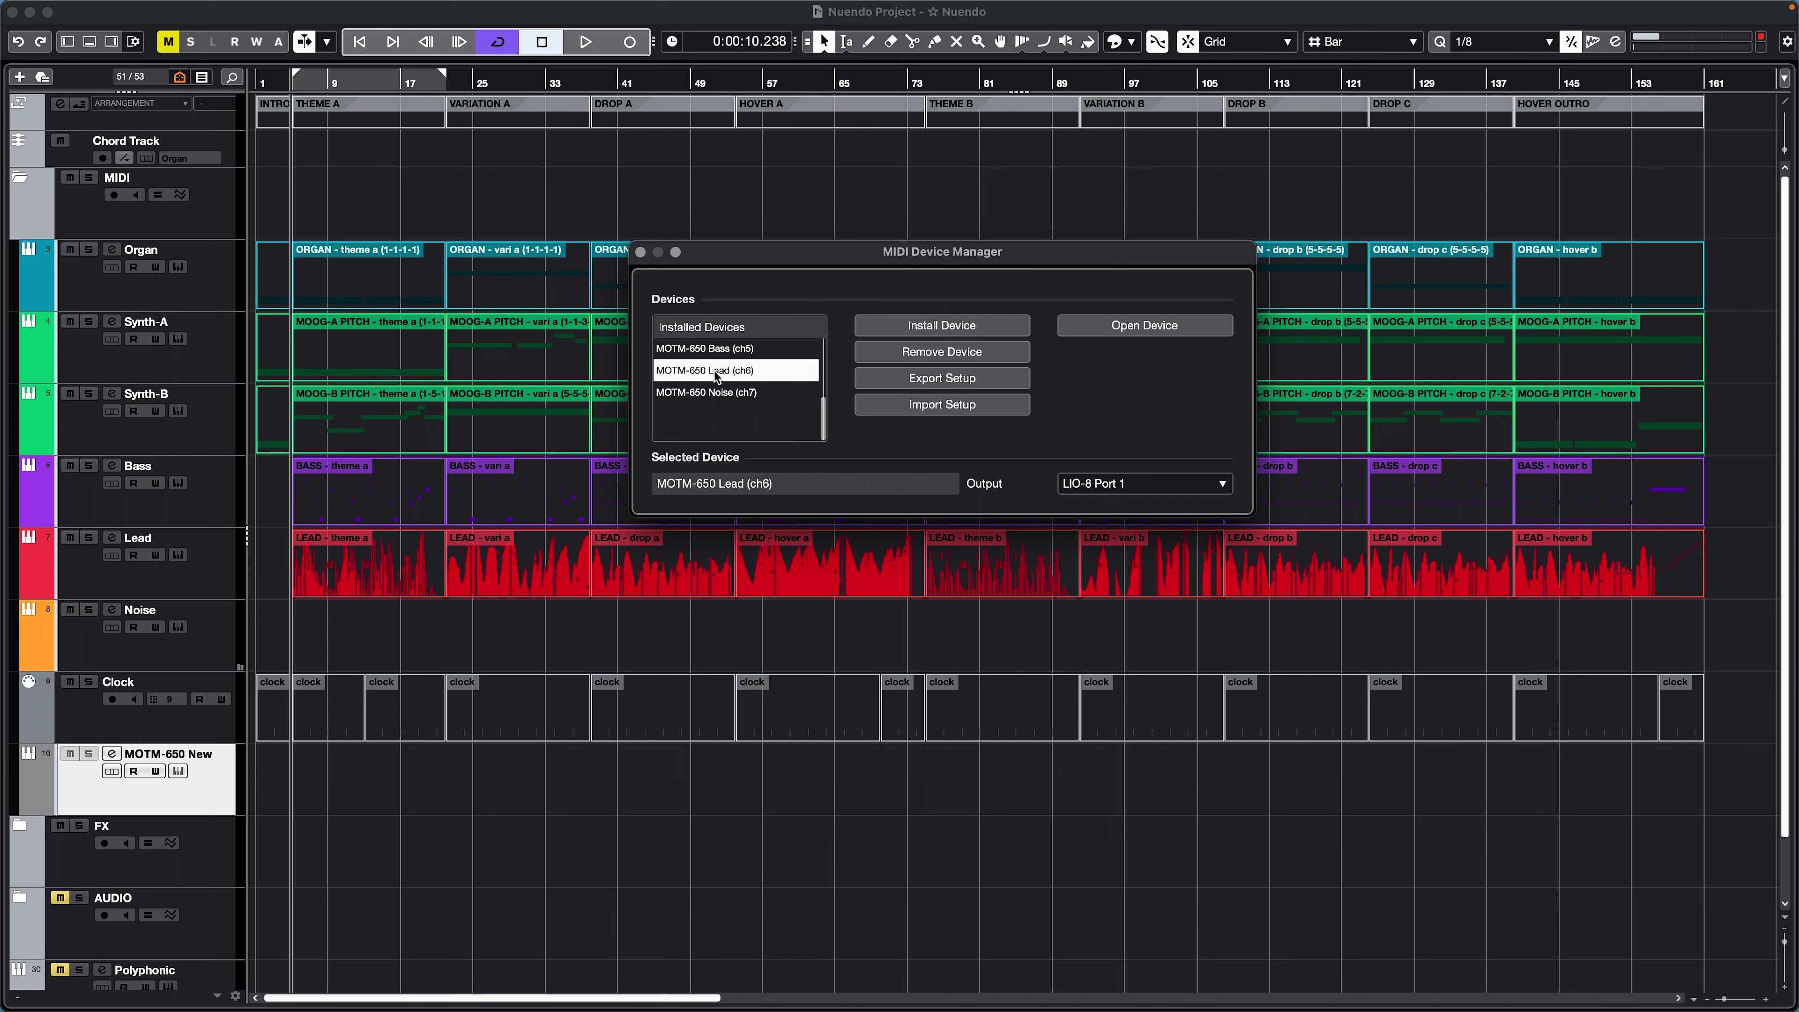
{"action": "key", "text": "Down"}
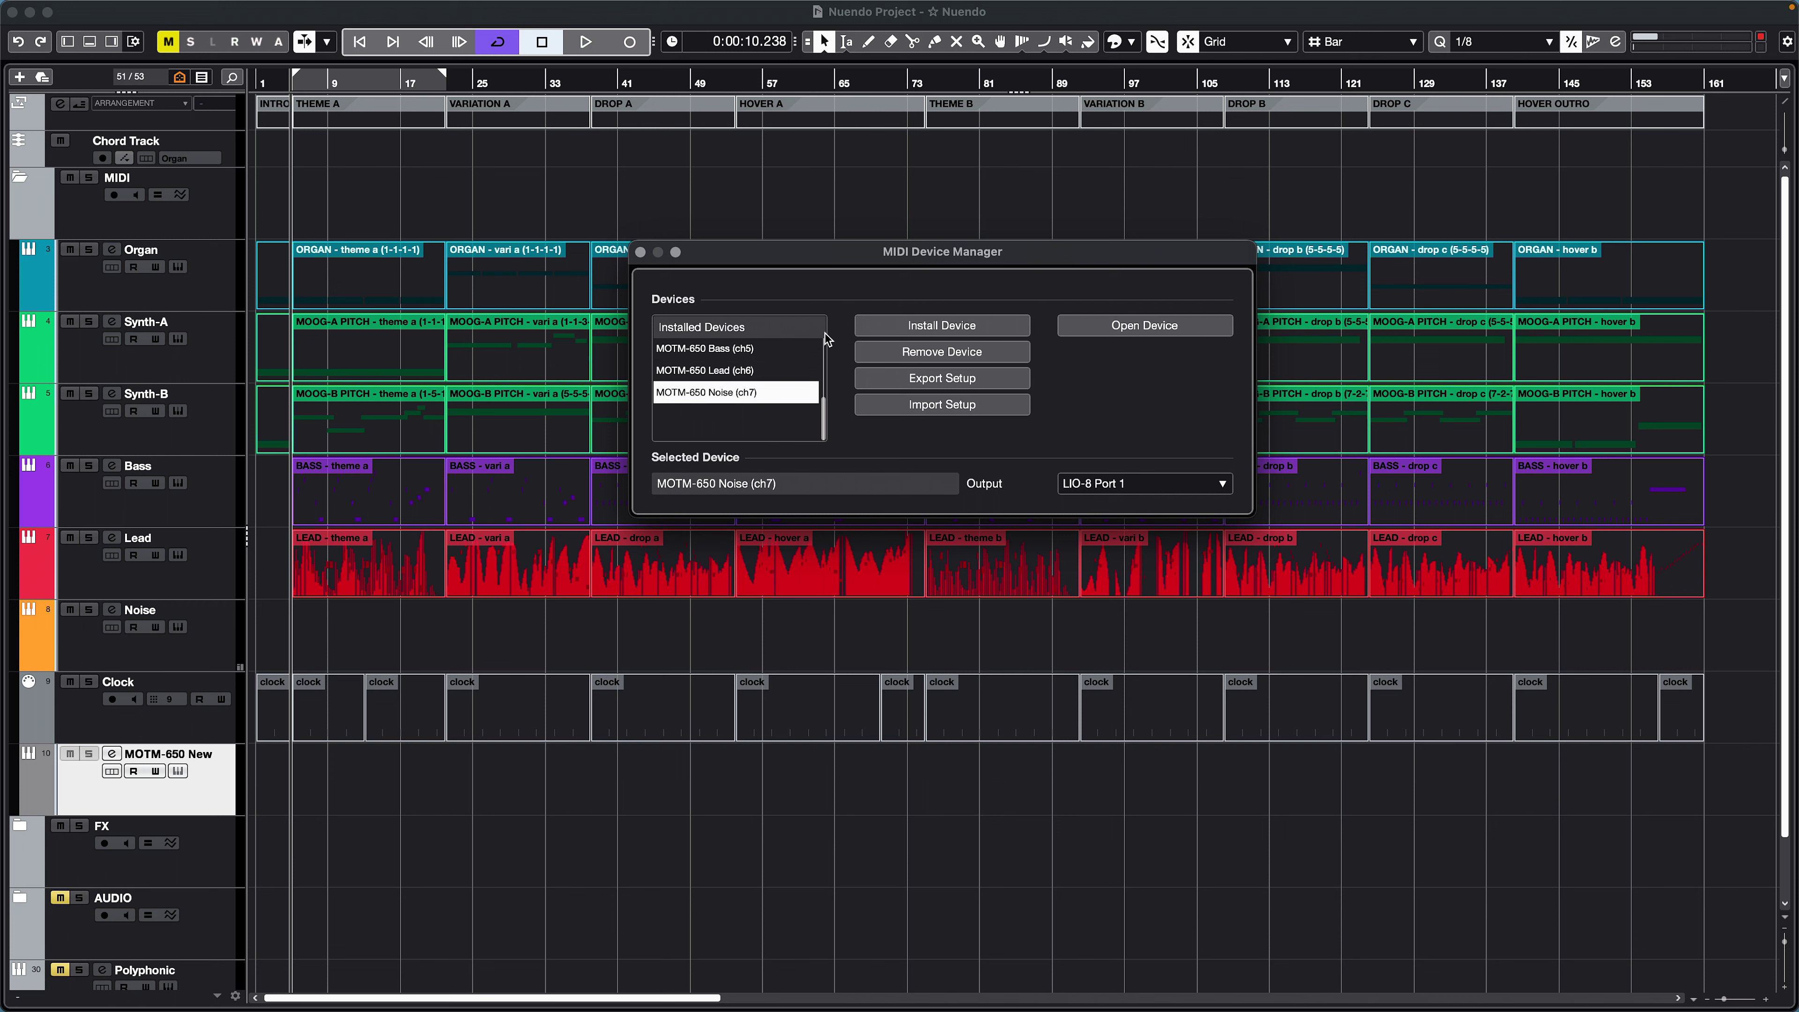
Step: Define a new MIDI device 'MOTM-650 New' using only channel 10
{"action": "left_click", "coordinate": [909, 330]}
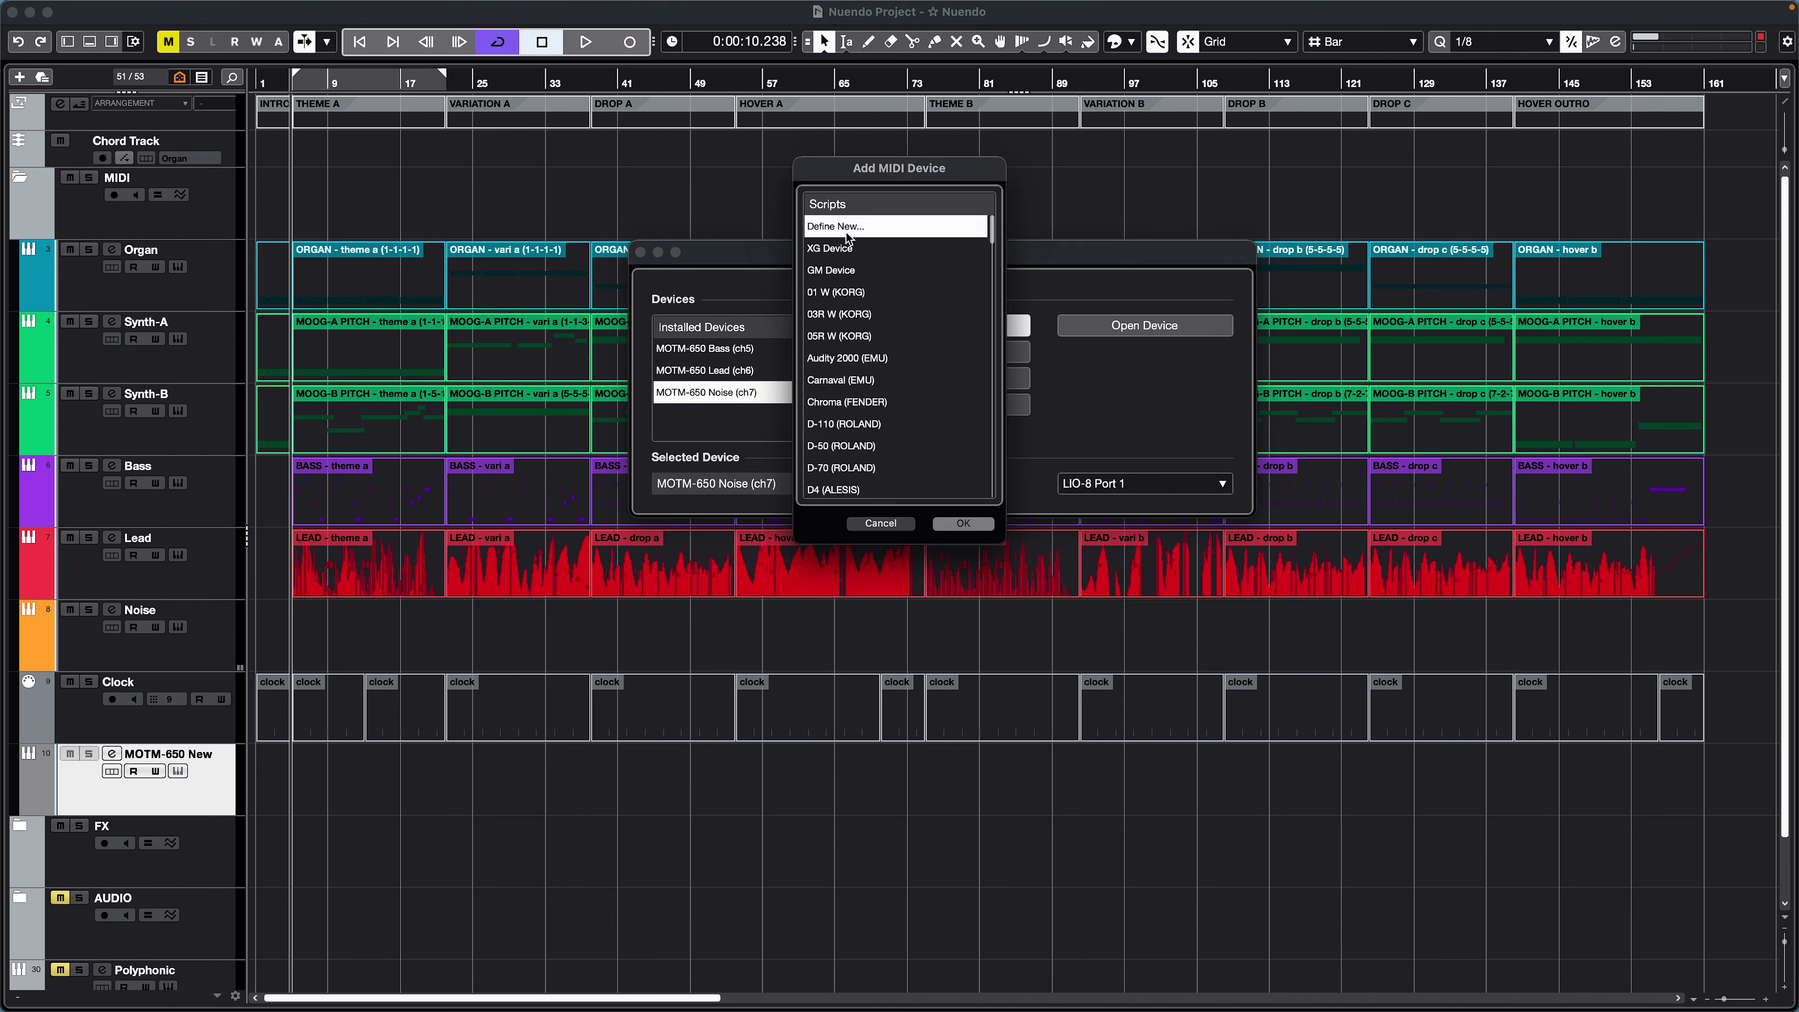
{"action": "left_click", "coordinate": [964, 523]}
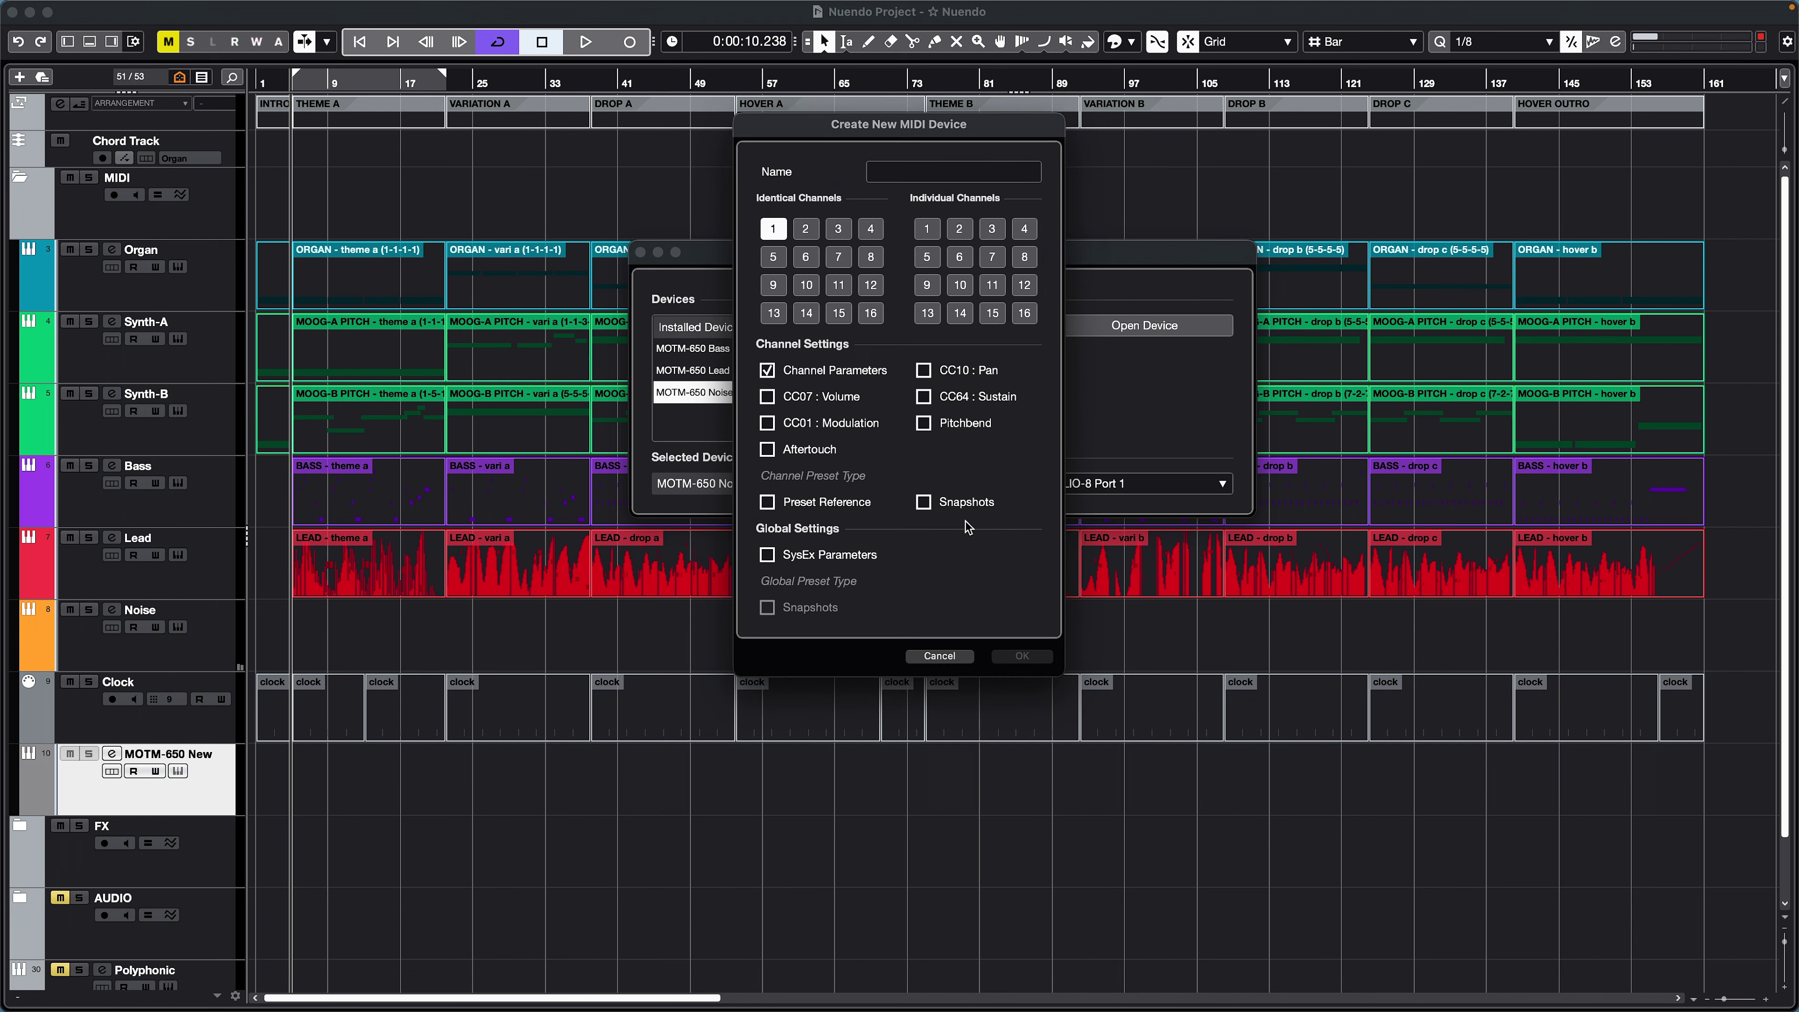
{"action": "left_click", "coordinate": [918, 169]}
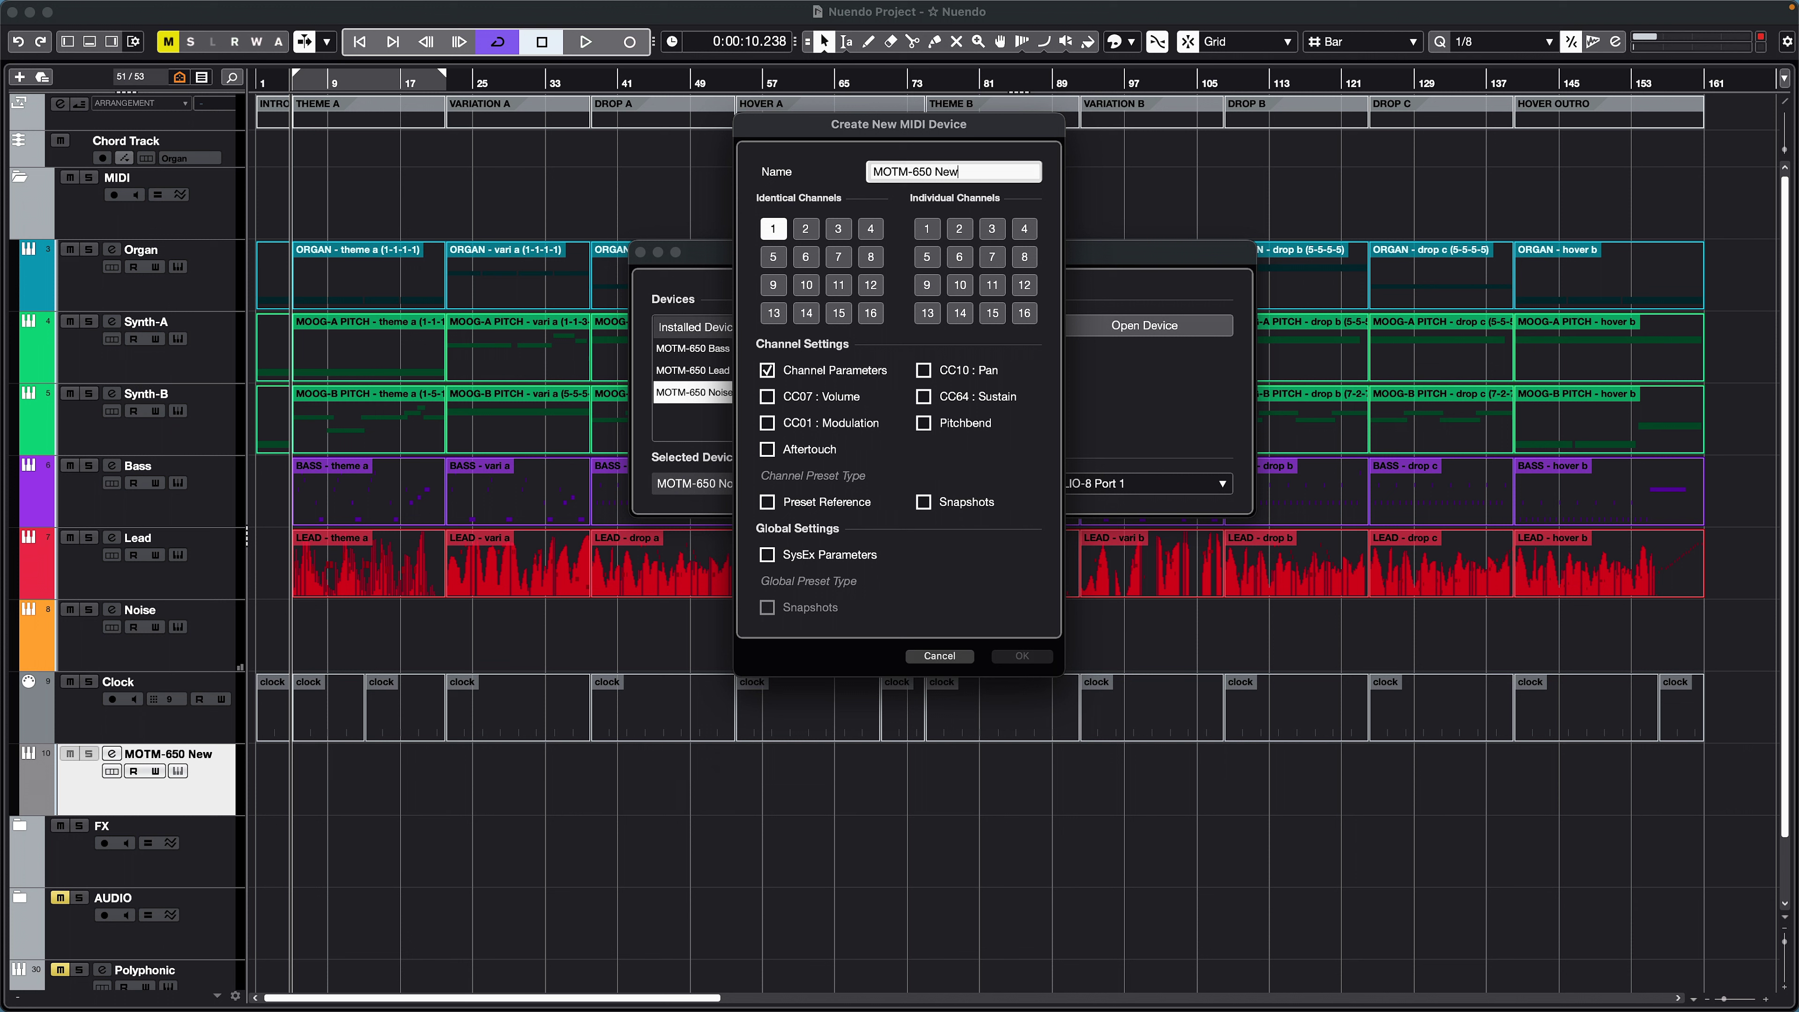
{"action": "left_click", "coordinate": [804, 285]}
{"action": "left_click", "coordinate": [773, 229]}
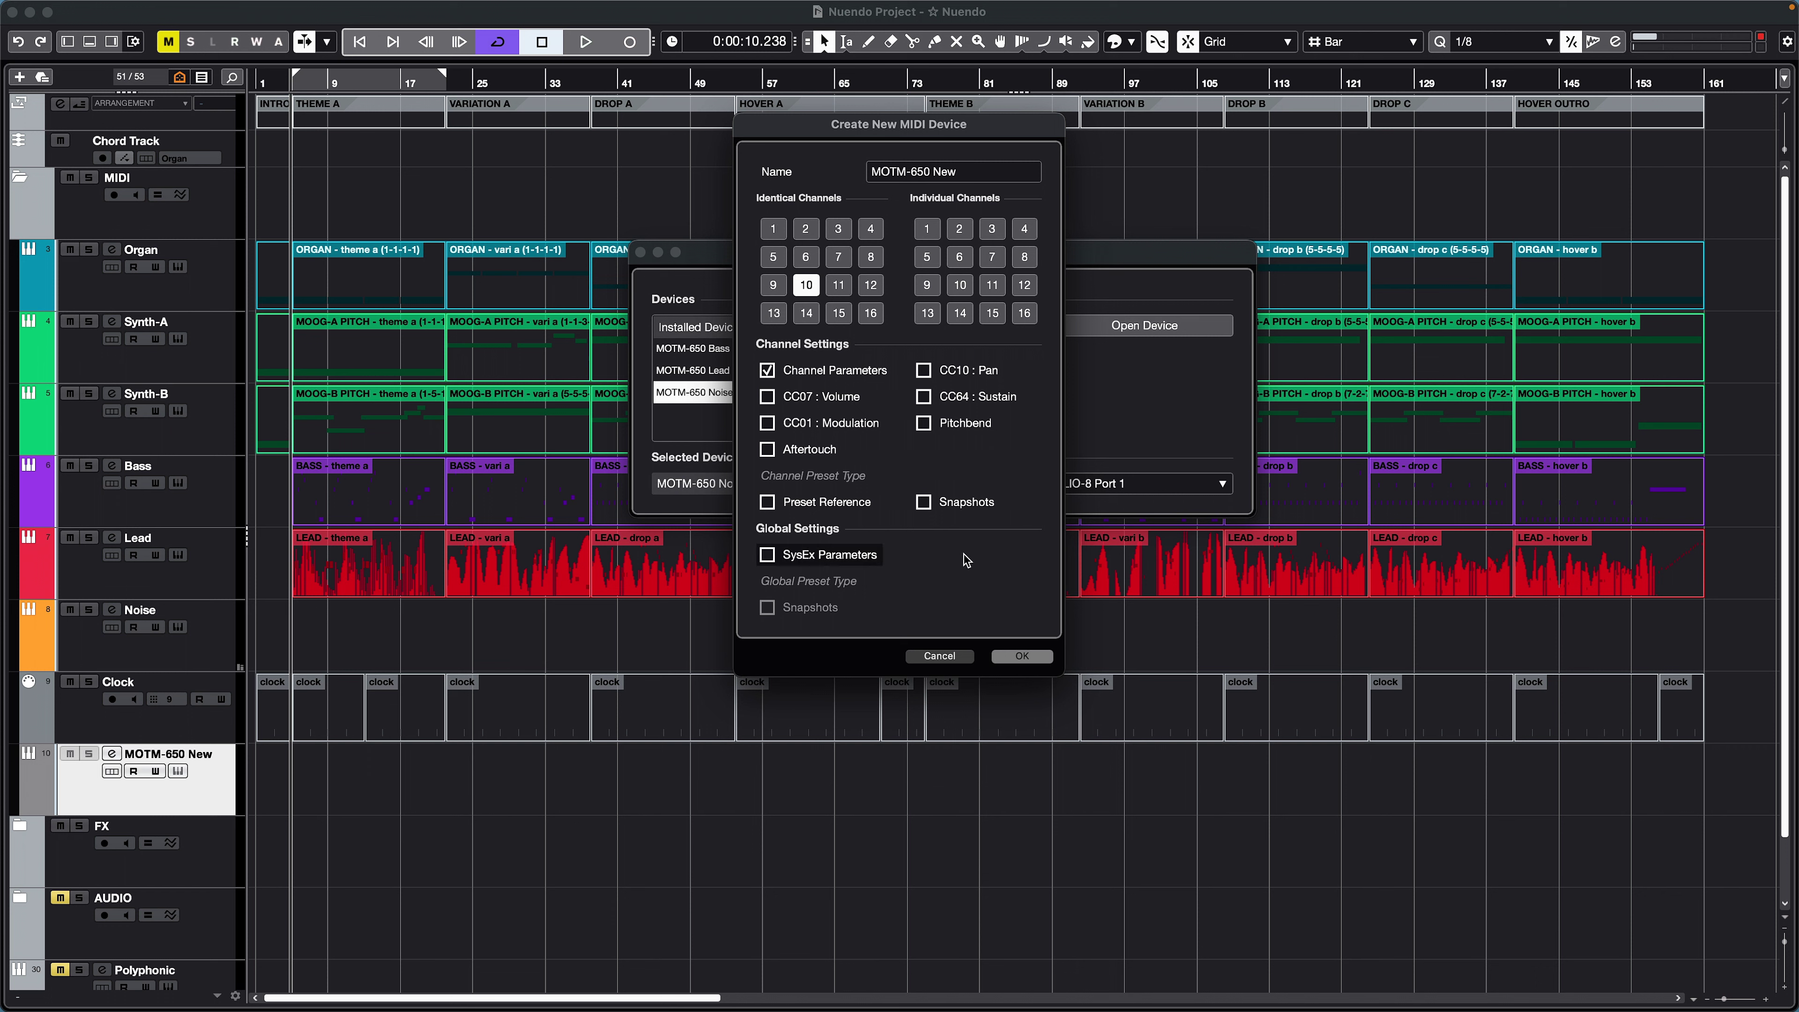
{"action": "left_click", "coordinate": [1020, 656]}
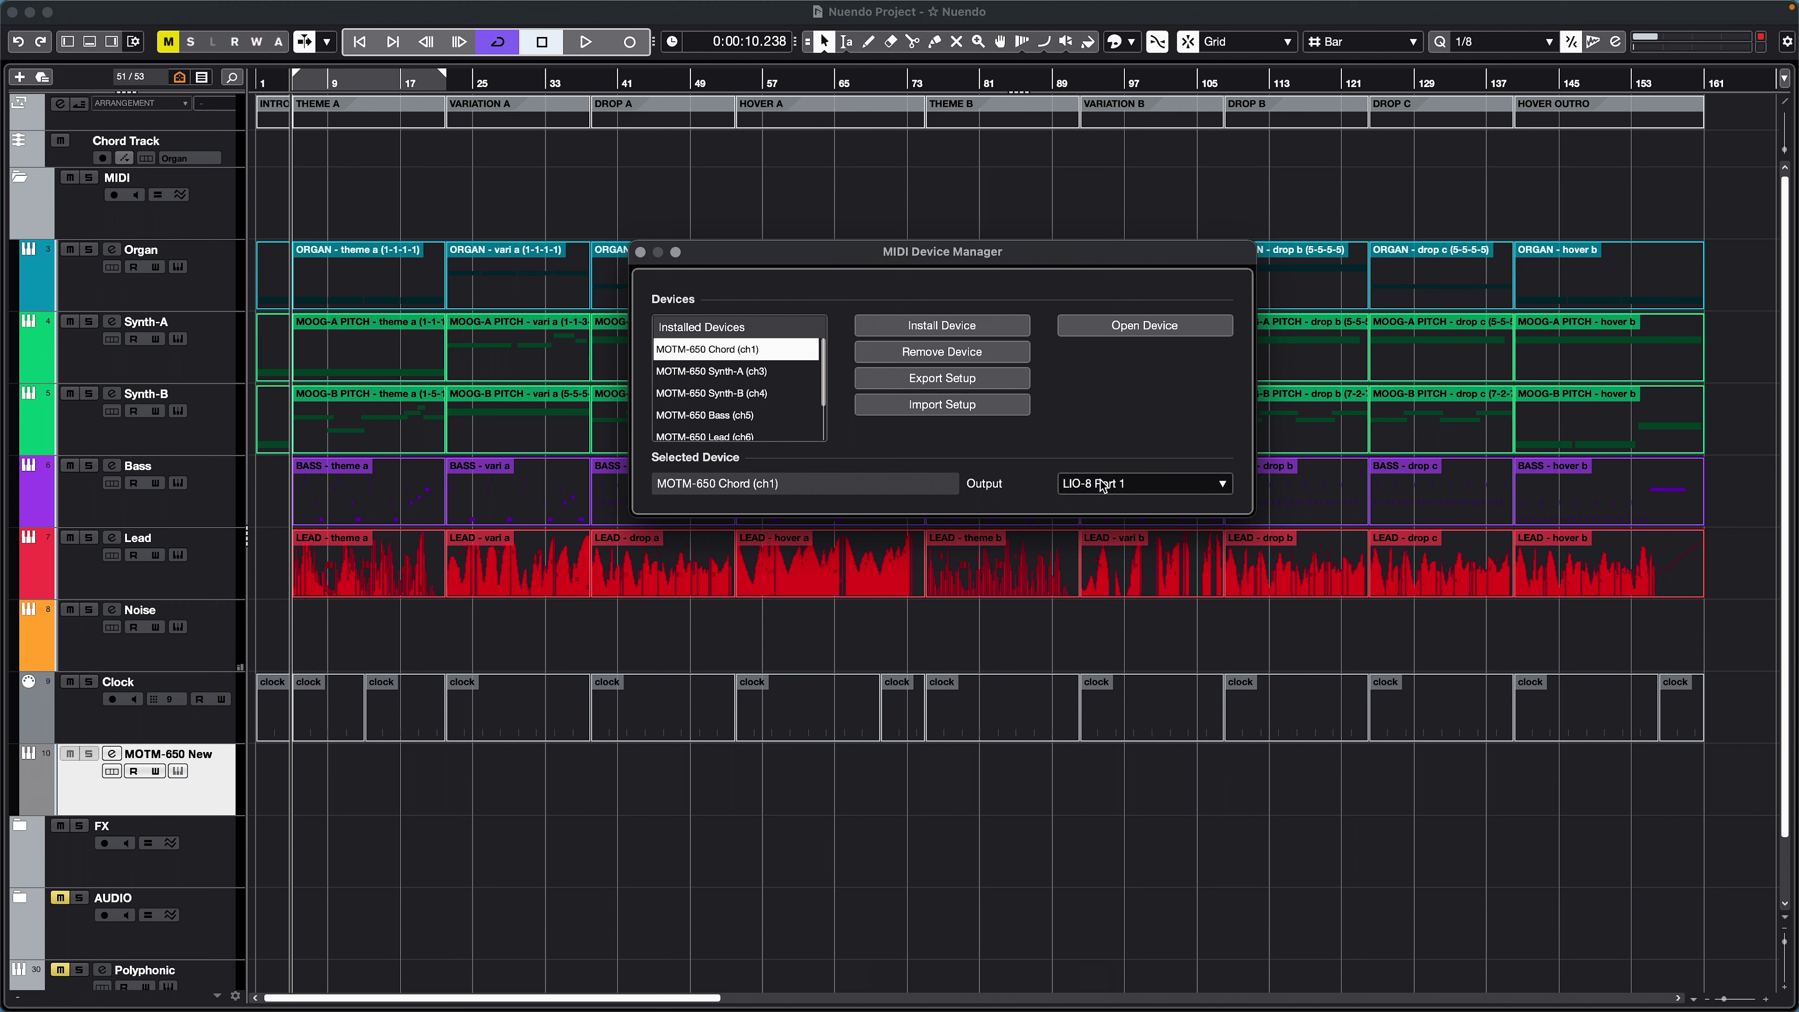
Step: Set the MOTM-650 New device's output to LIO-8 Port 1
{"action": "scroll", "coordinate": [713, 401], "scroll_direction": "down", "scroll_amount": 3}
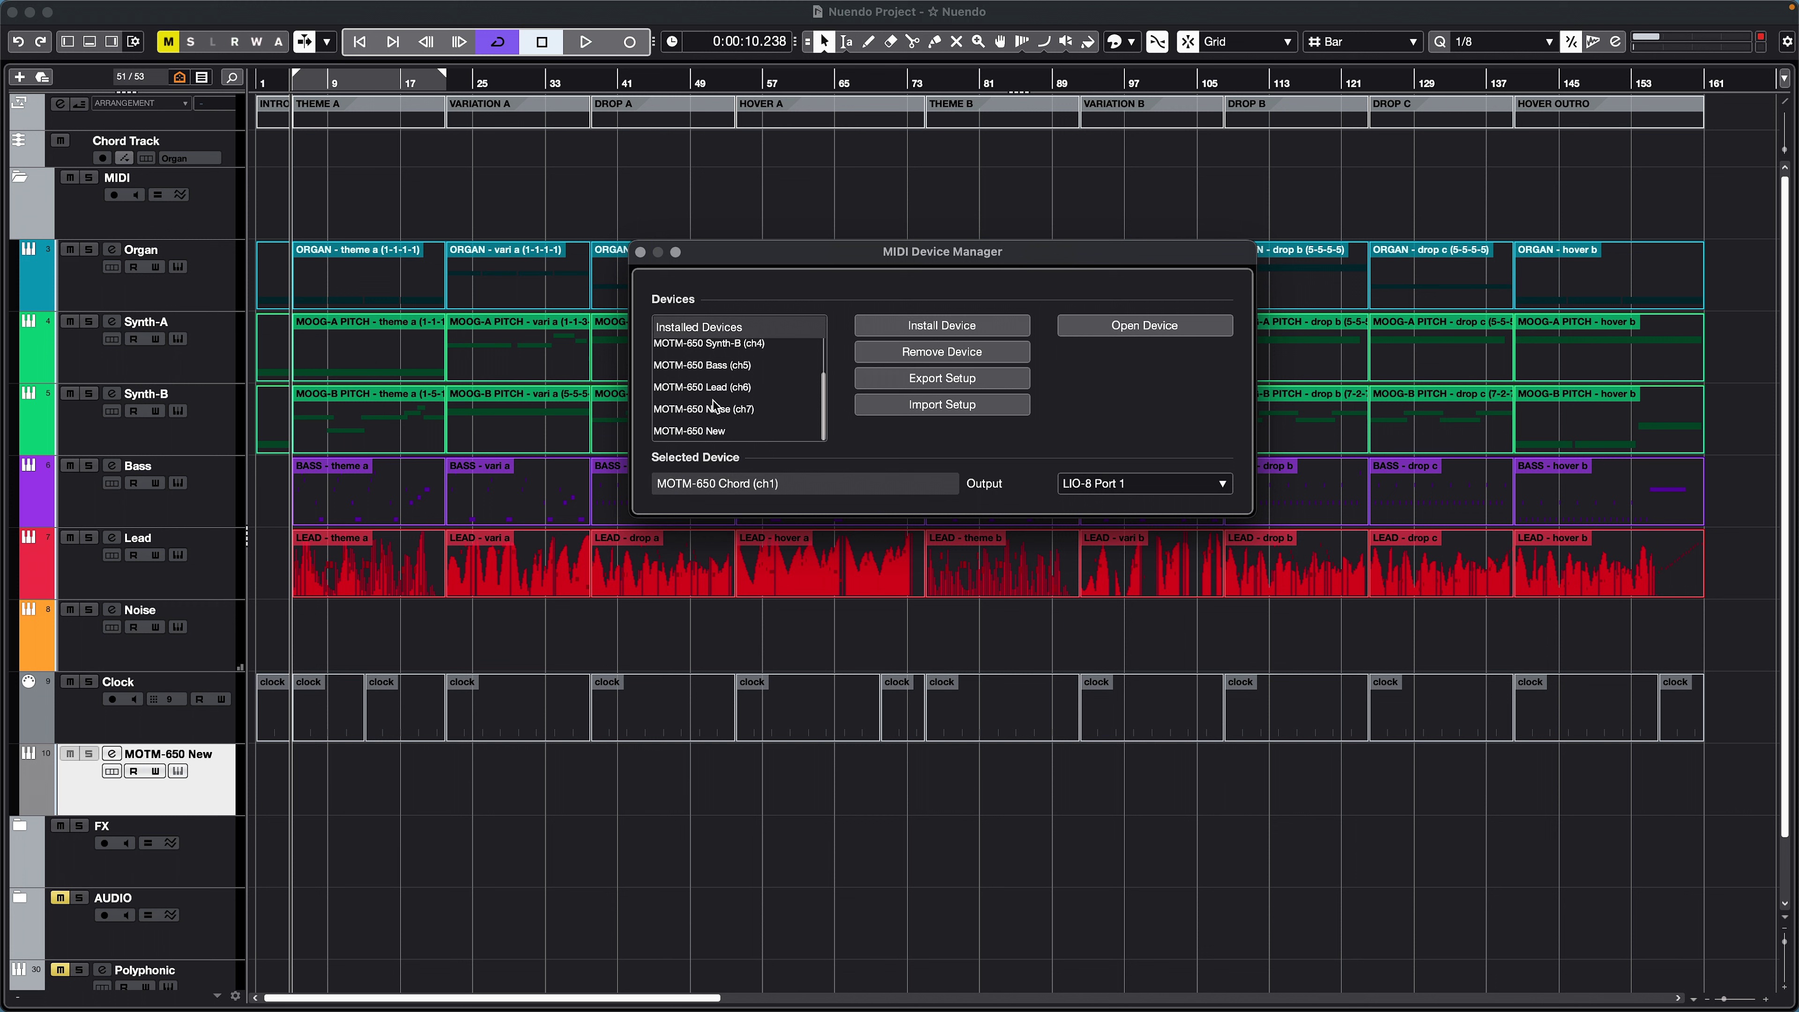
{"action": "left_click", "coordinate": [681, 431]}
{"action": "left_click", "coordinate": [1090, 486]}
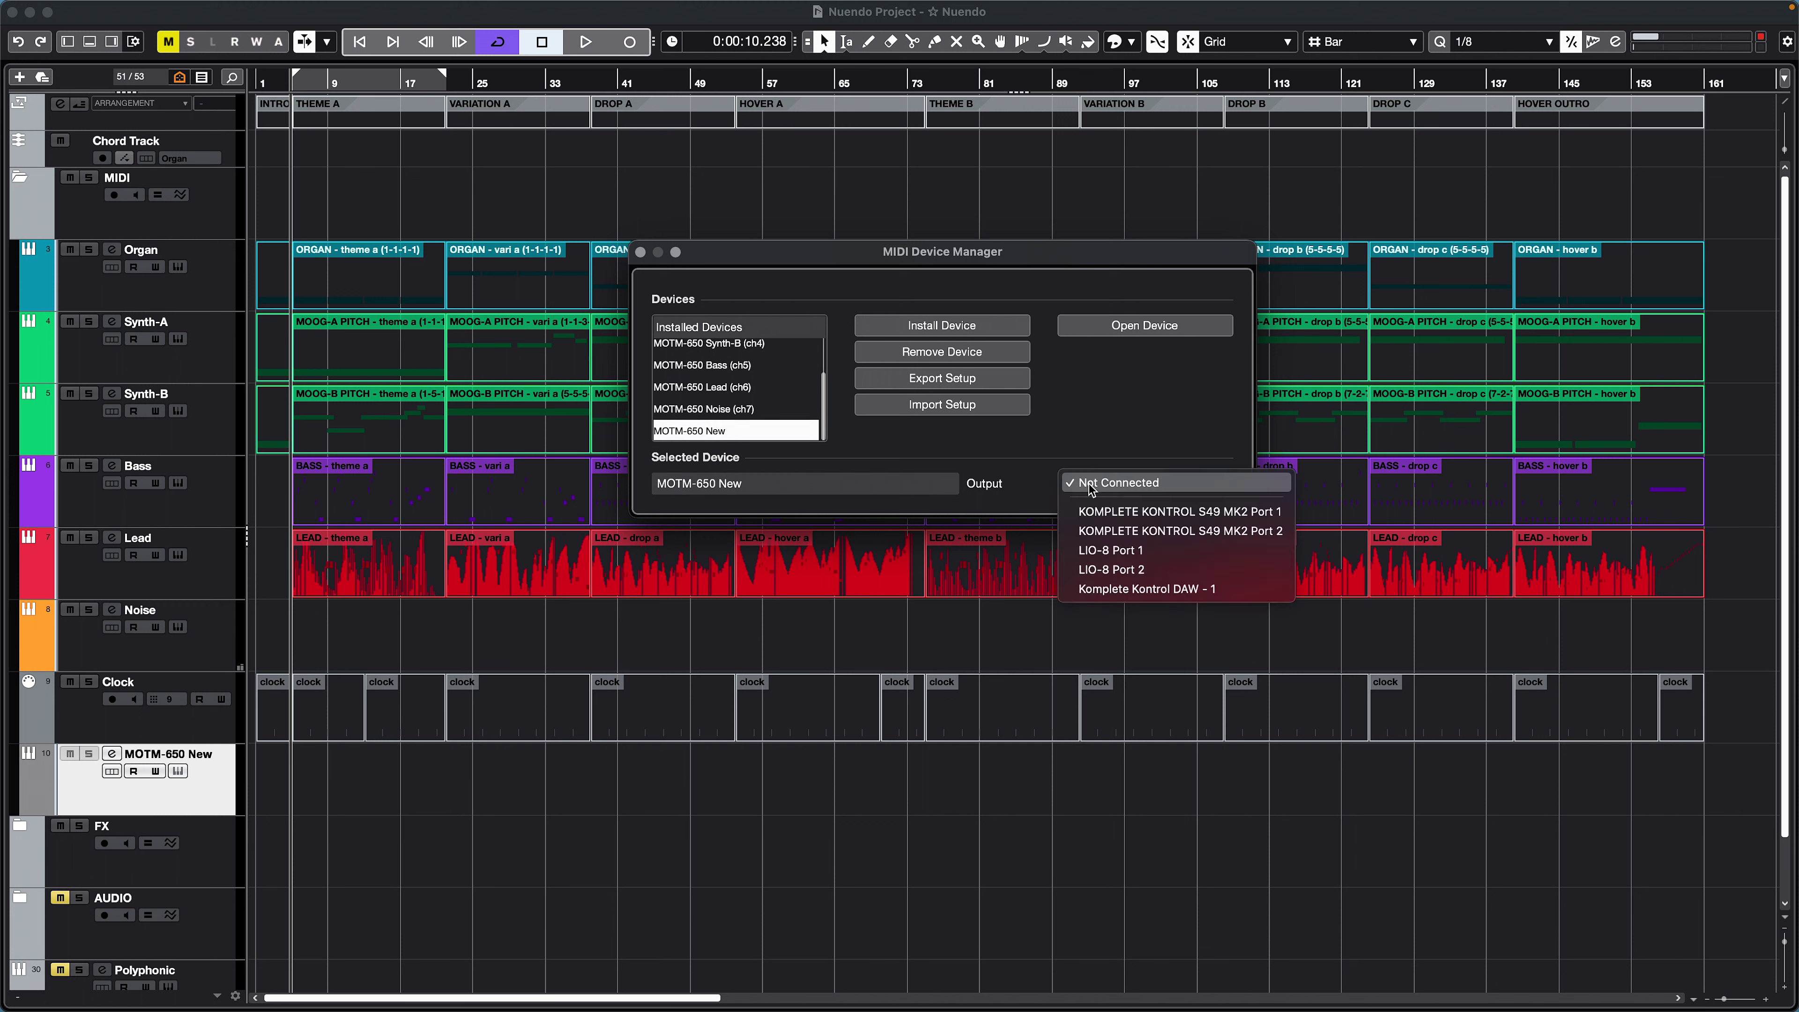
{"action": "left_click", "coordinate": [1098, 551]}
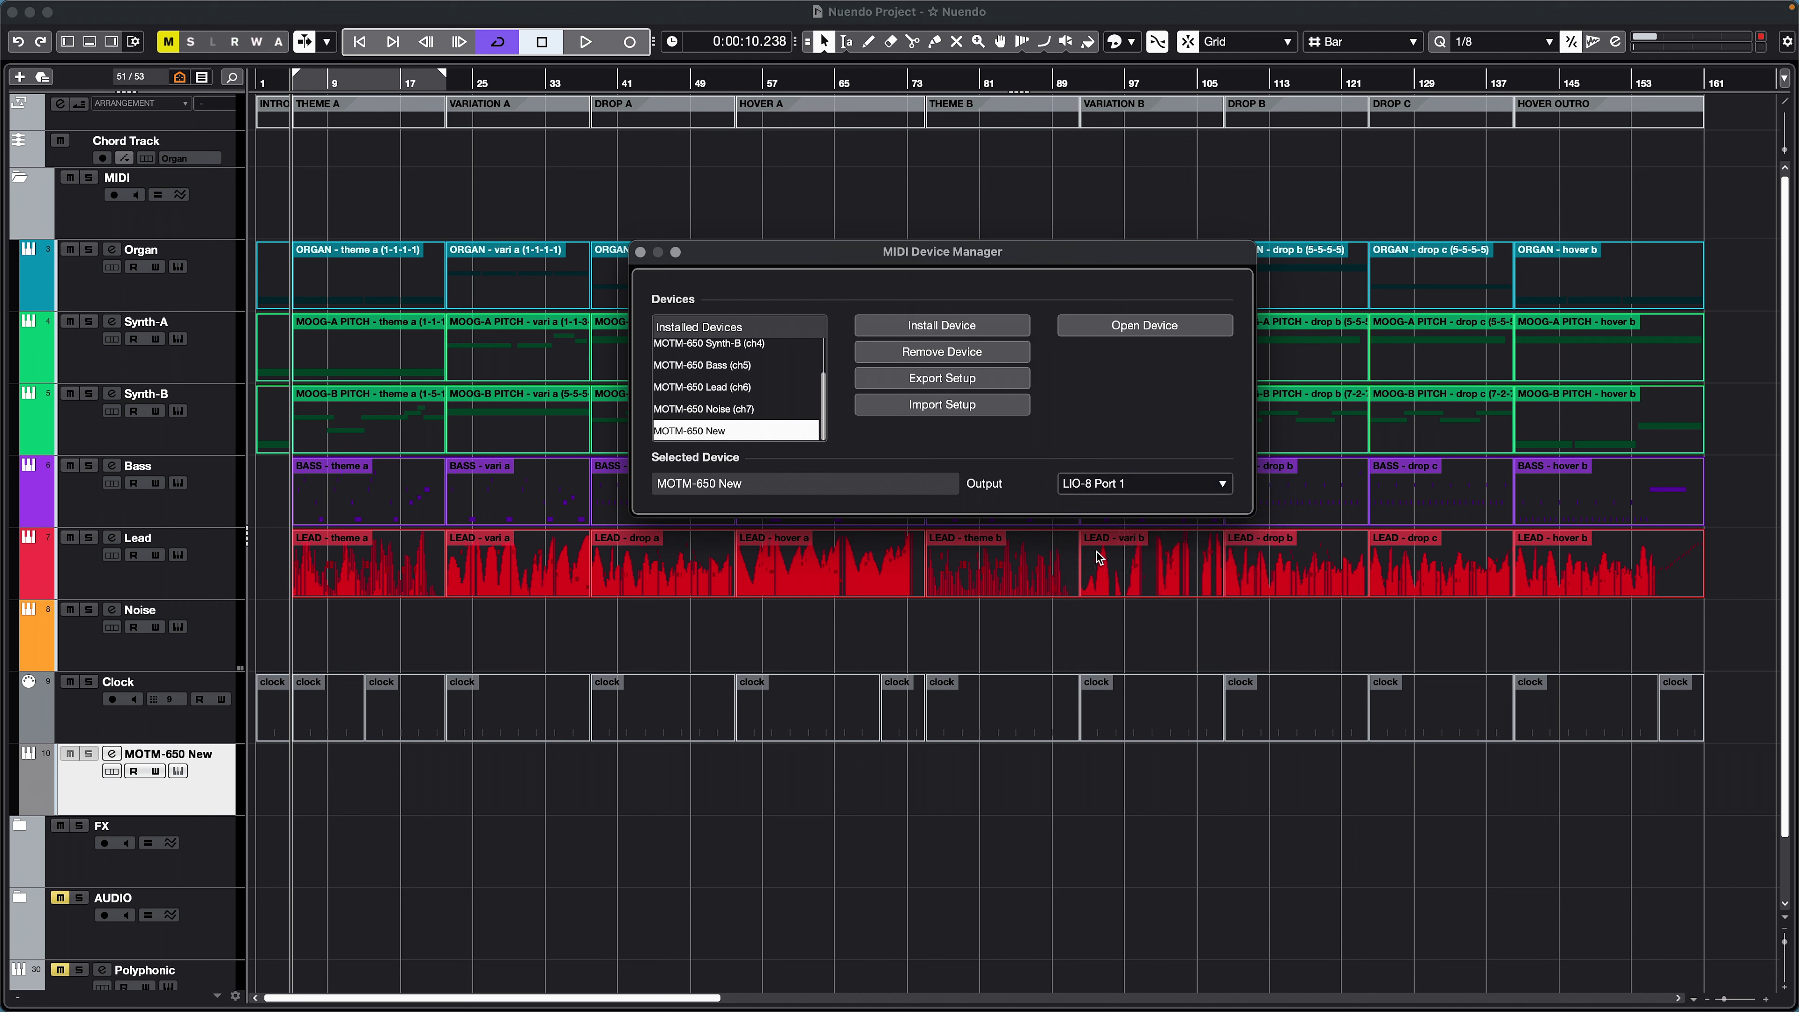
Step: Close the MIDI device windows and open the External Instruments audio connections
{"action": "left_click", "coordinate": [640, 253]}
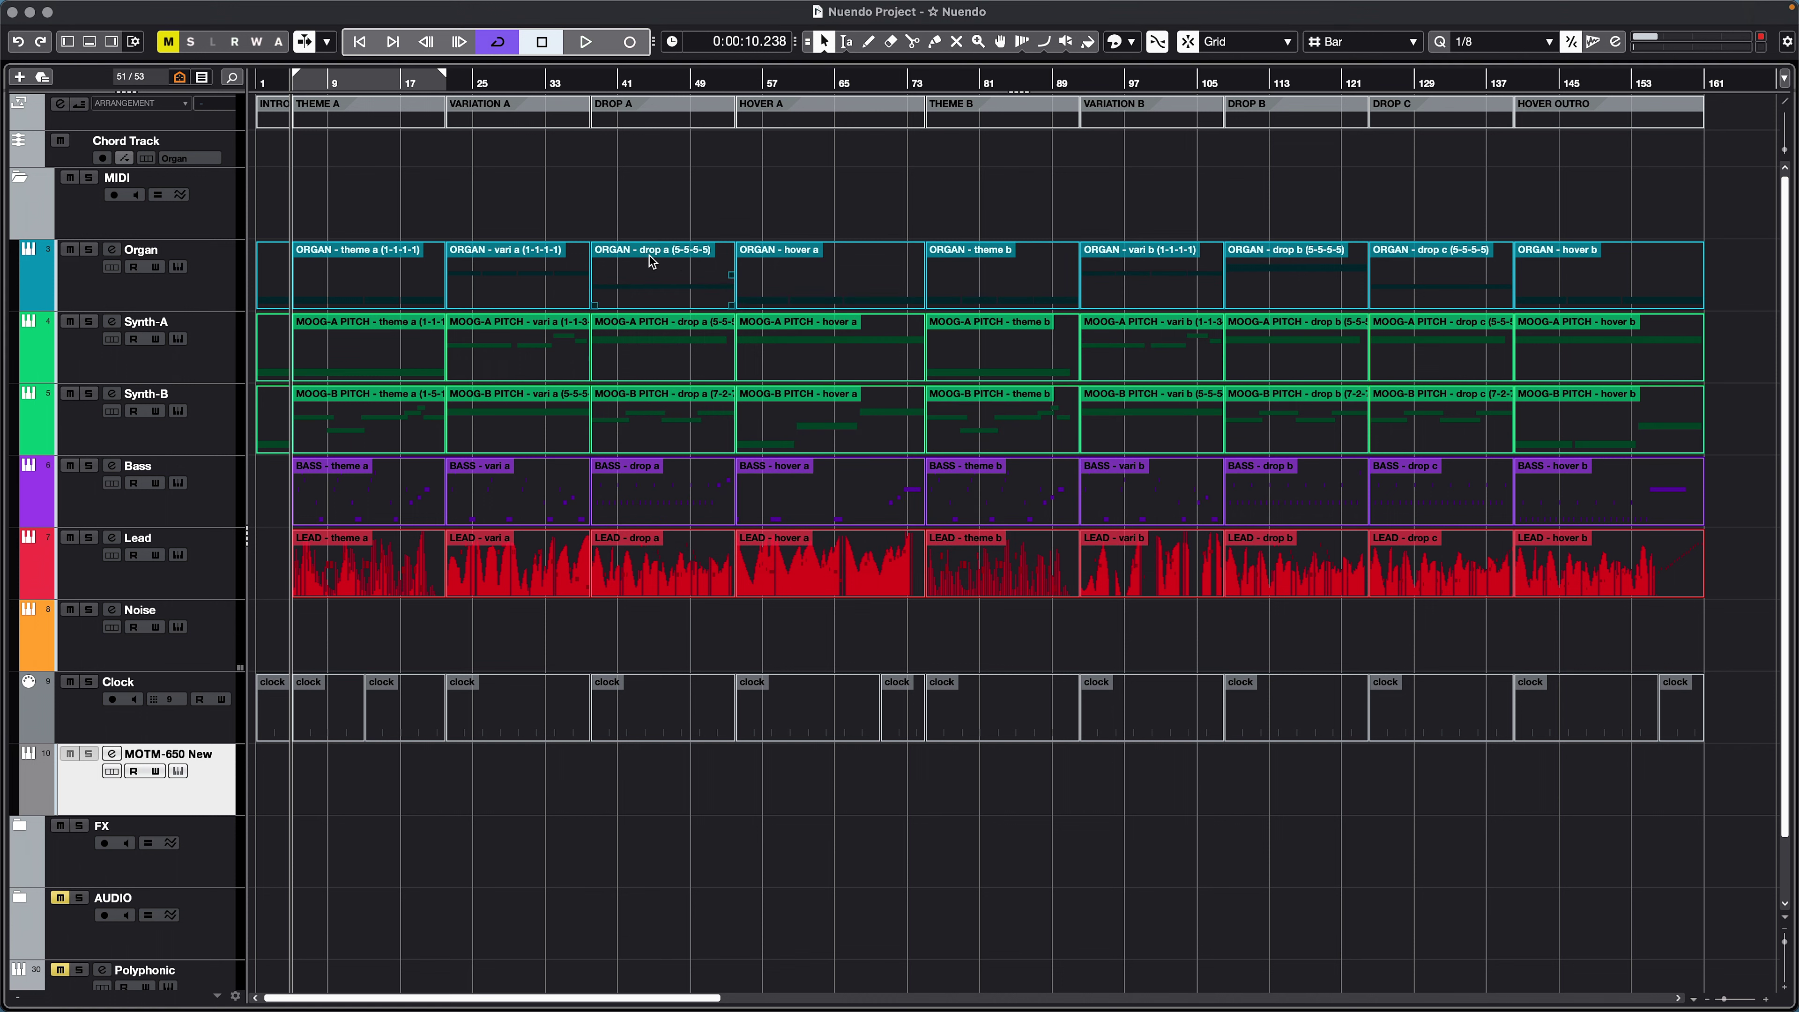
{"action": "left_click", "coordinate": [650, 10]}
{"action": "mouse_move", "coordinate": [584, 10]}
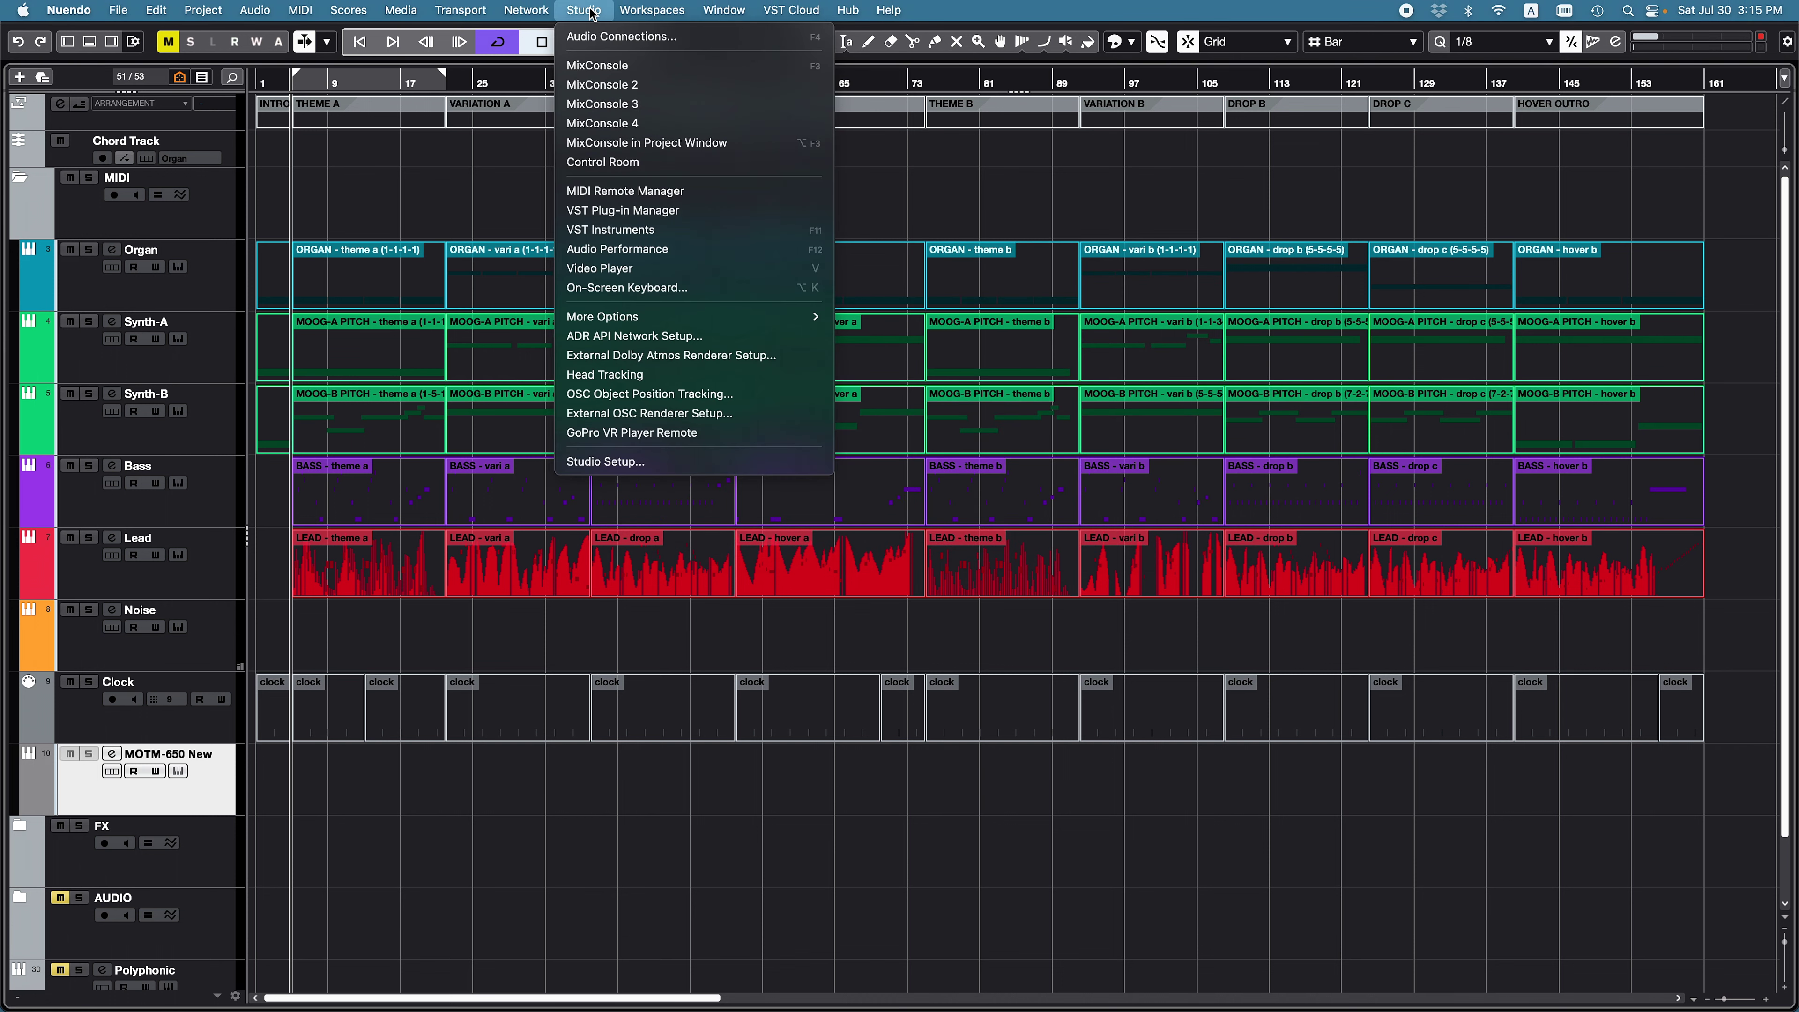
{"action": "left_click", "coordinate": [591, 39]}
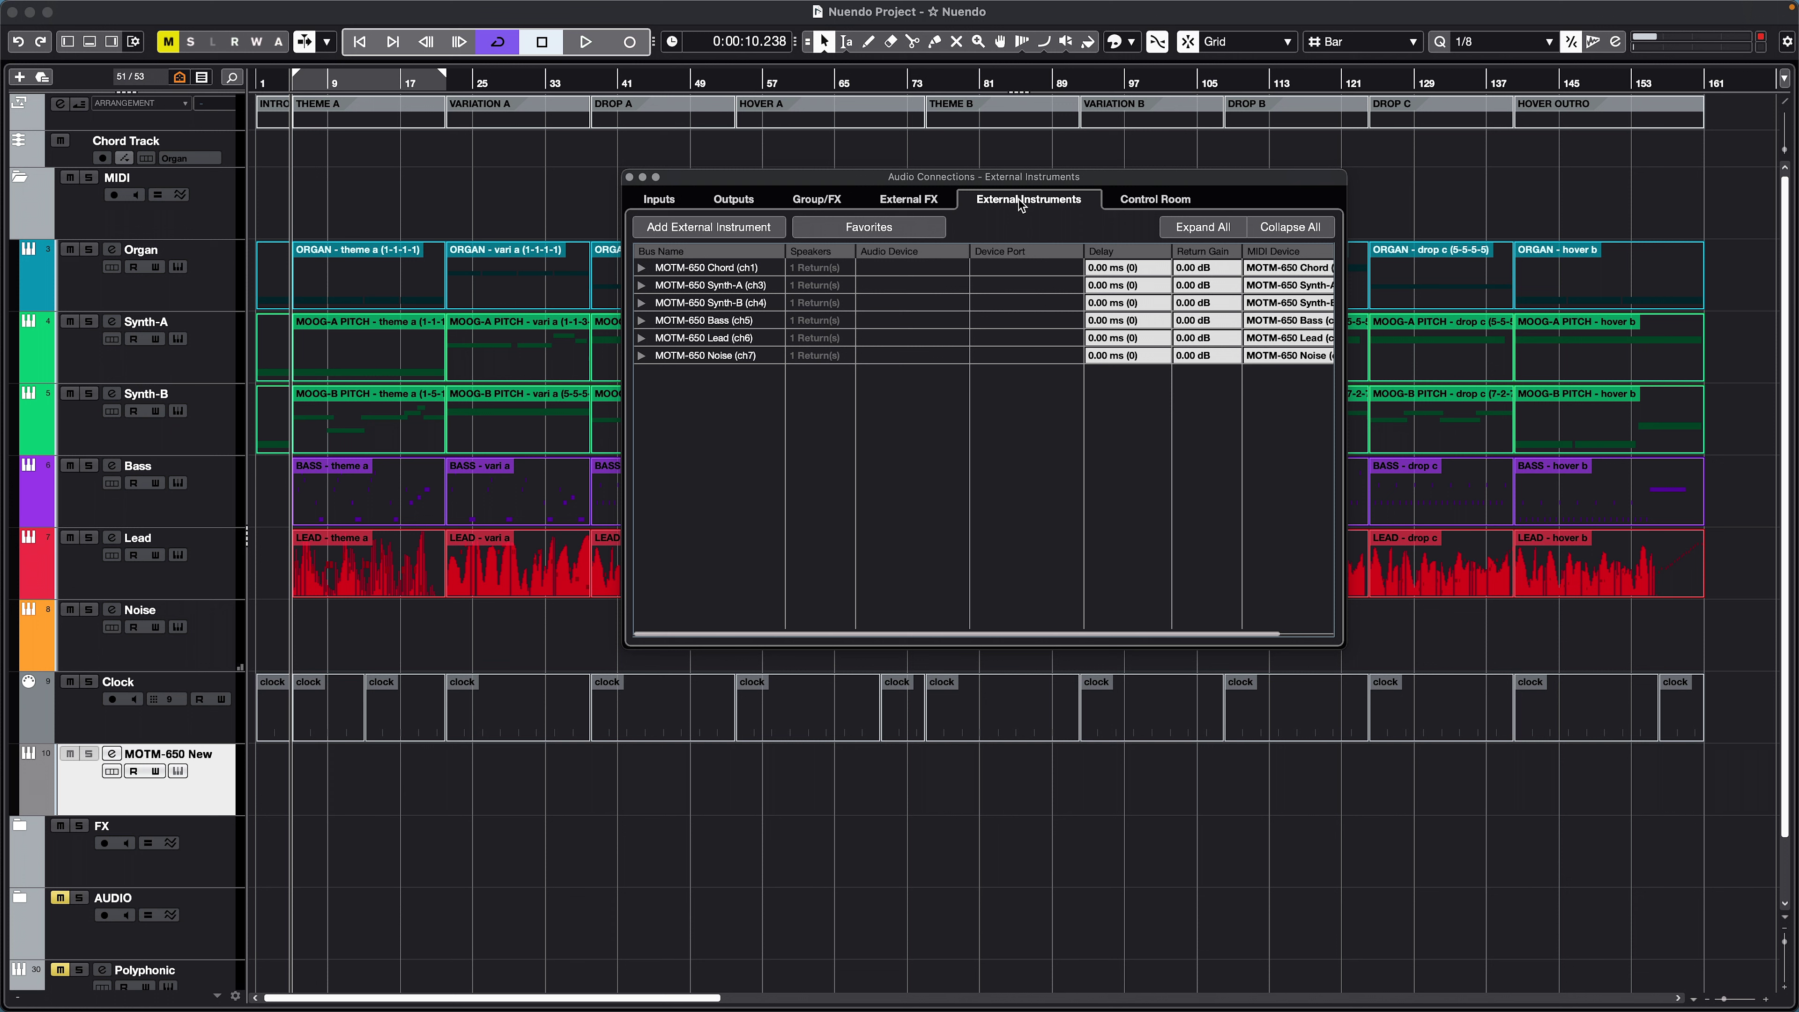
Step: Add an external instrument with 1 mono return, 0 stereo returns, linked to MIDI device MOTM-650 New
{"action": "left_click", "coordinate": [730, 227]}
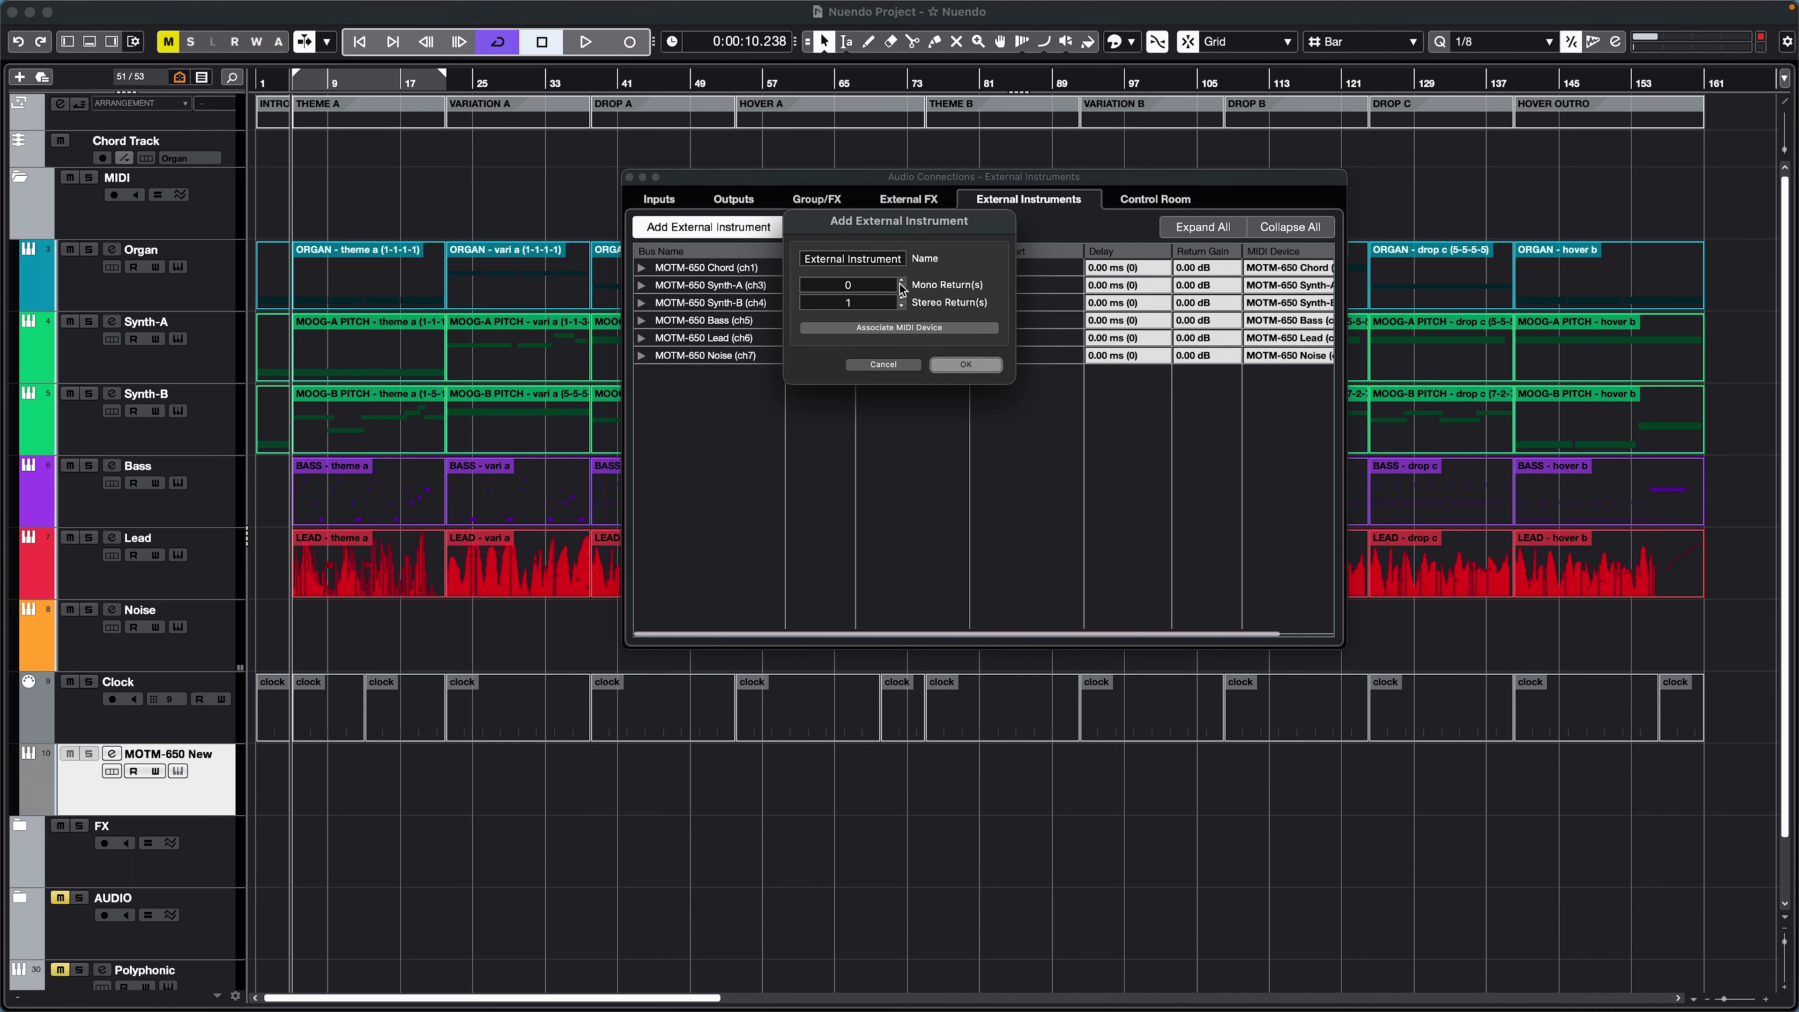
{"action": "left_click", "coordinate": [902, 282]}
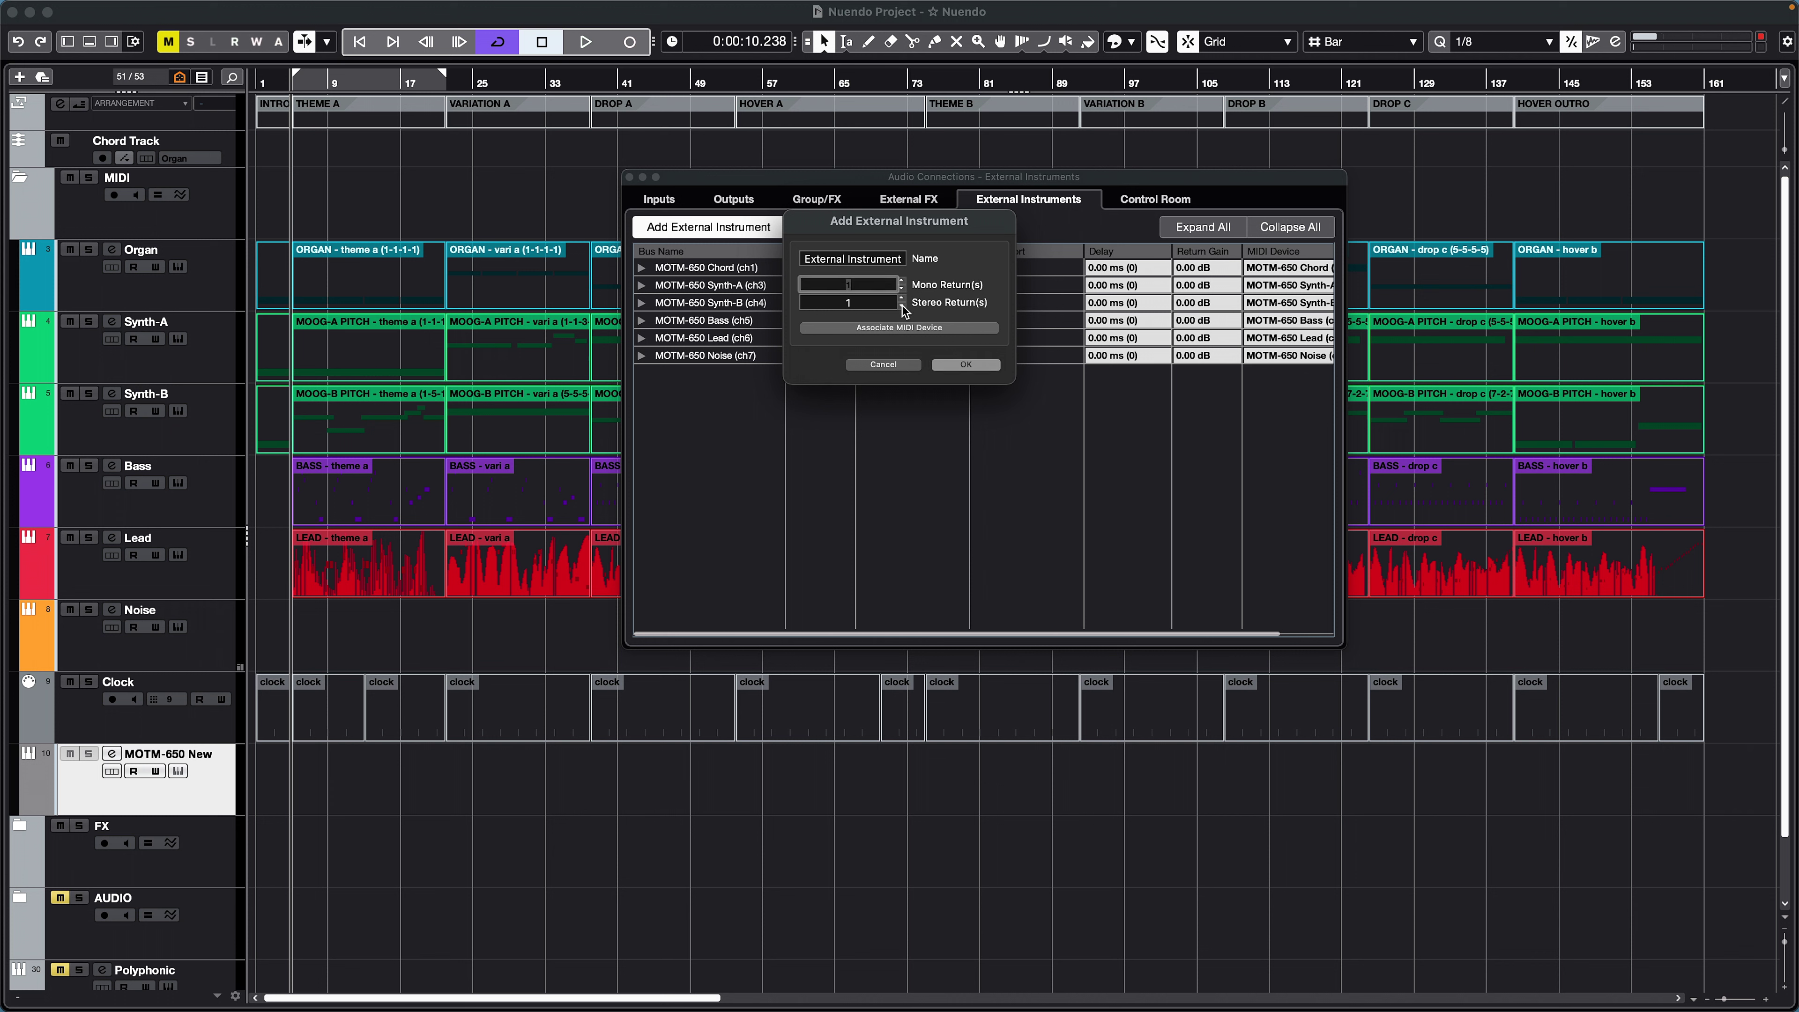
{"action": "left_click", "coordinate": [902, 305]}
{"action": "left_click", "coordinate": [902, 327]}
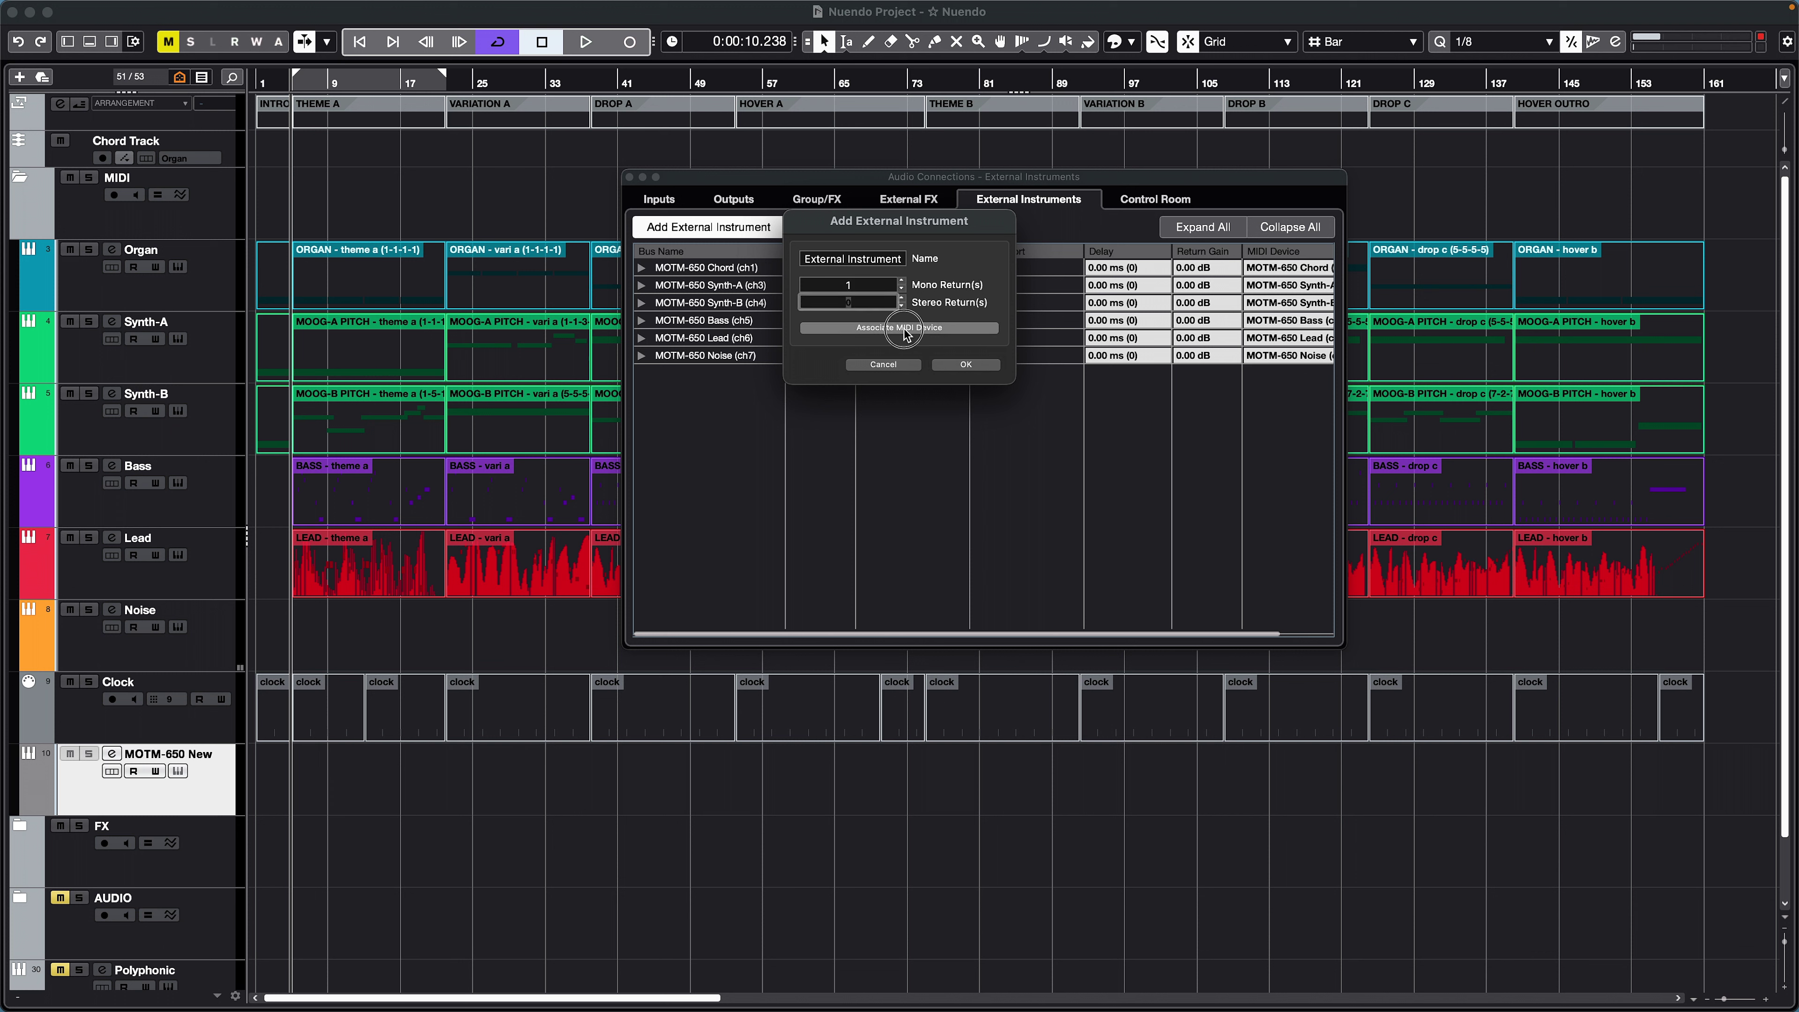
{"action": "mouse_move", "coordinate": [946, 368]}
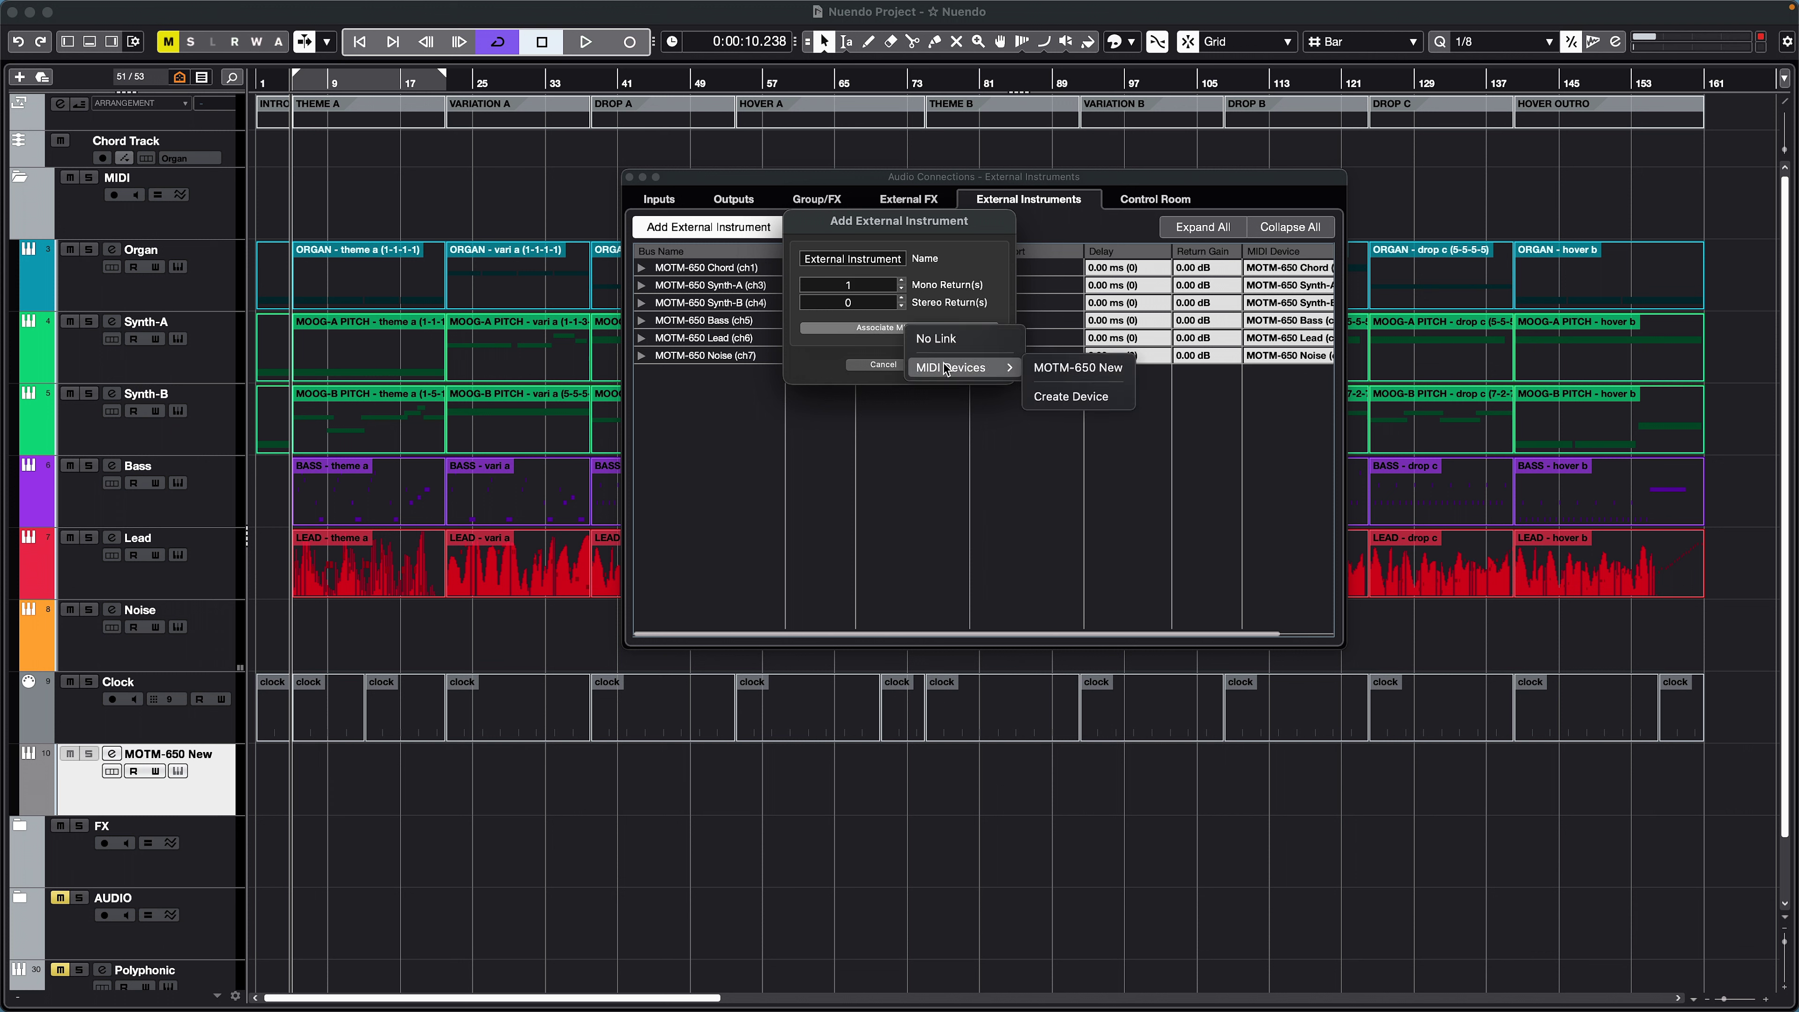
{"action": "left_click", "coordinate": [1055, 369]}
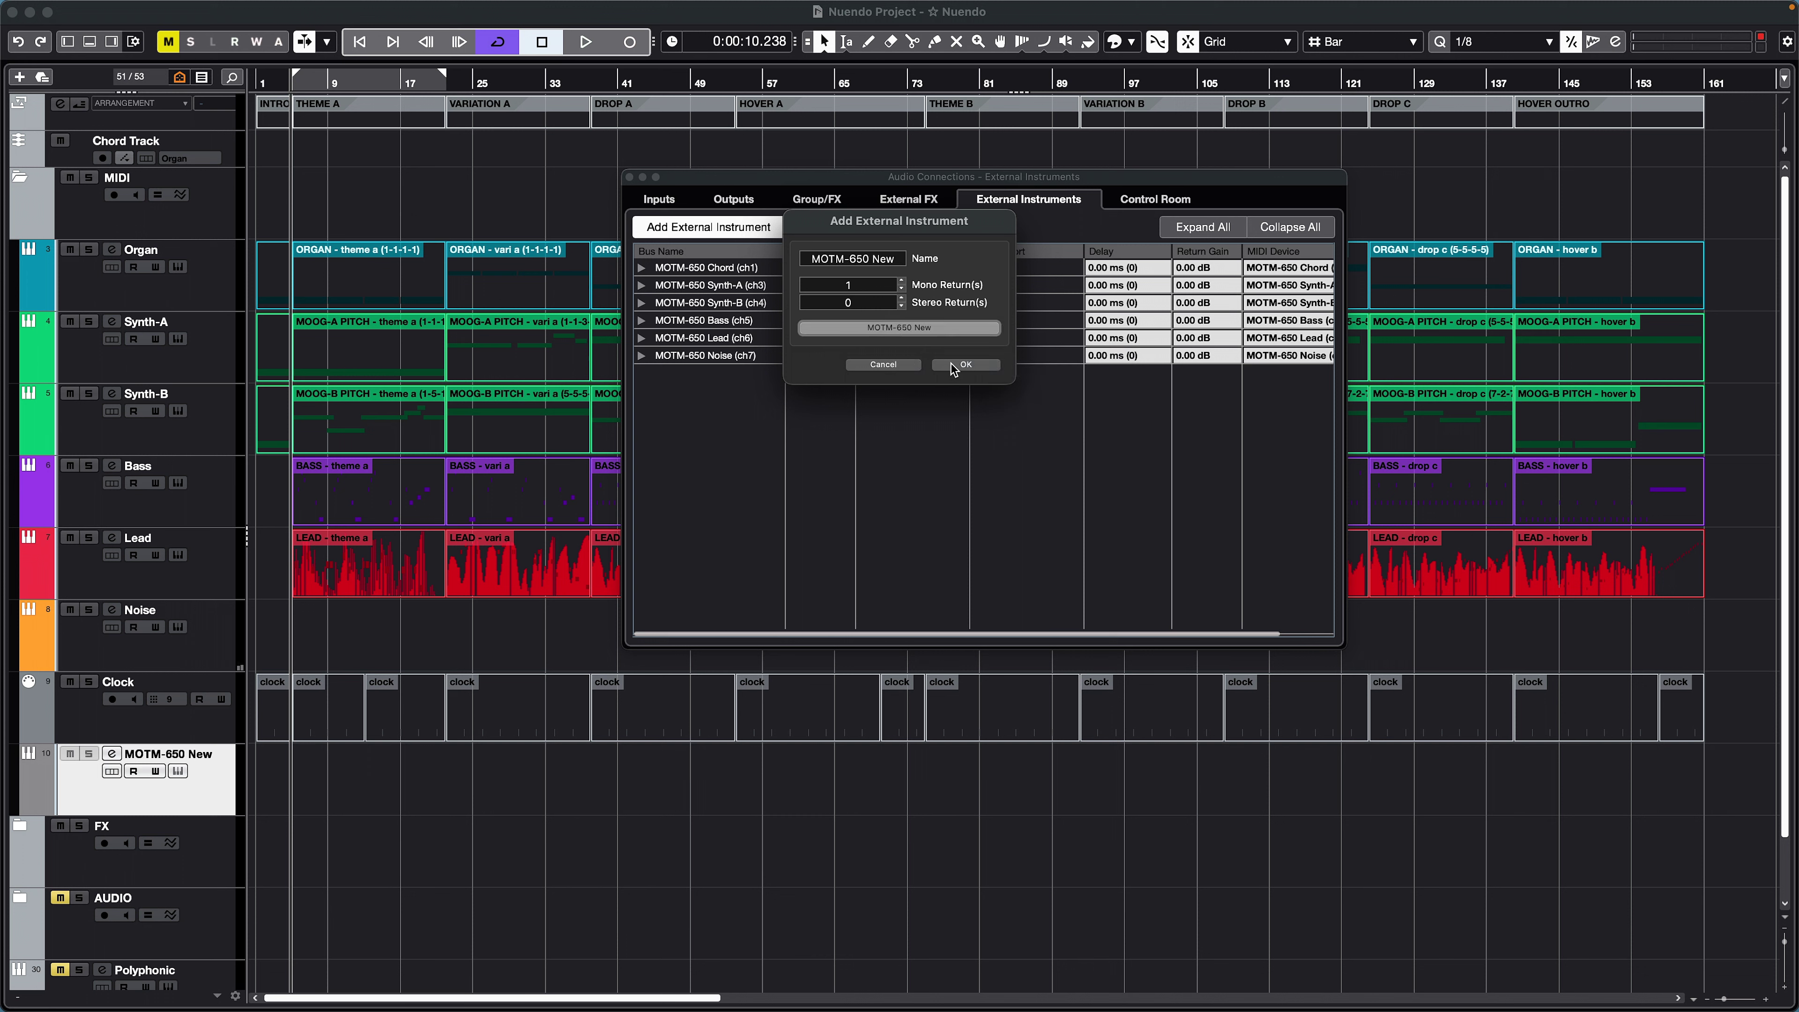
{"action": "left_click", "coordinate": [963, 363]}
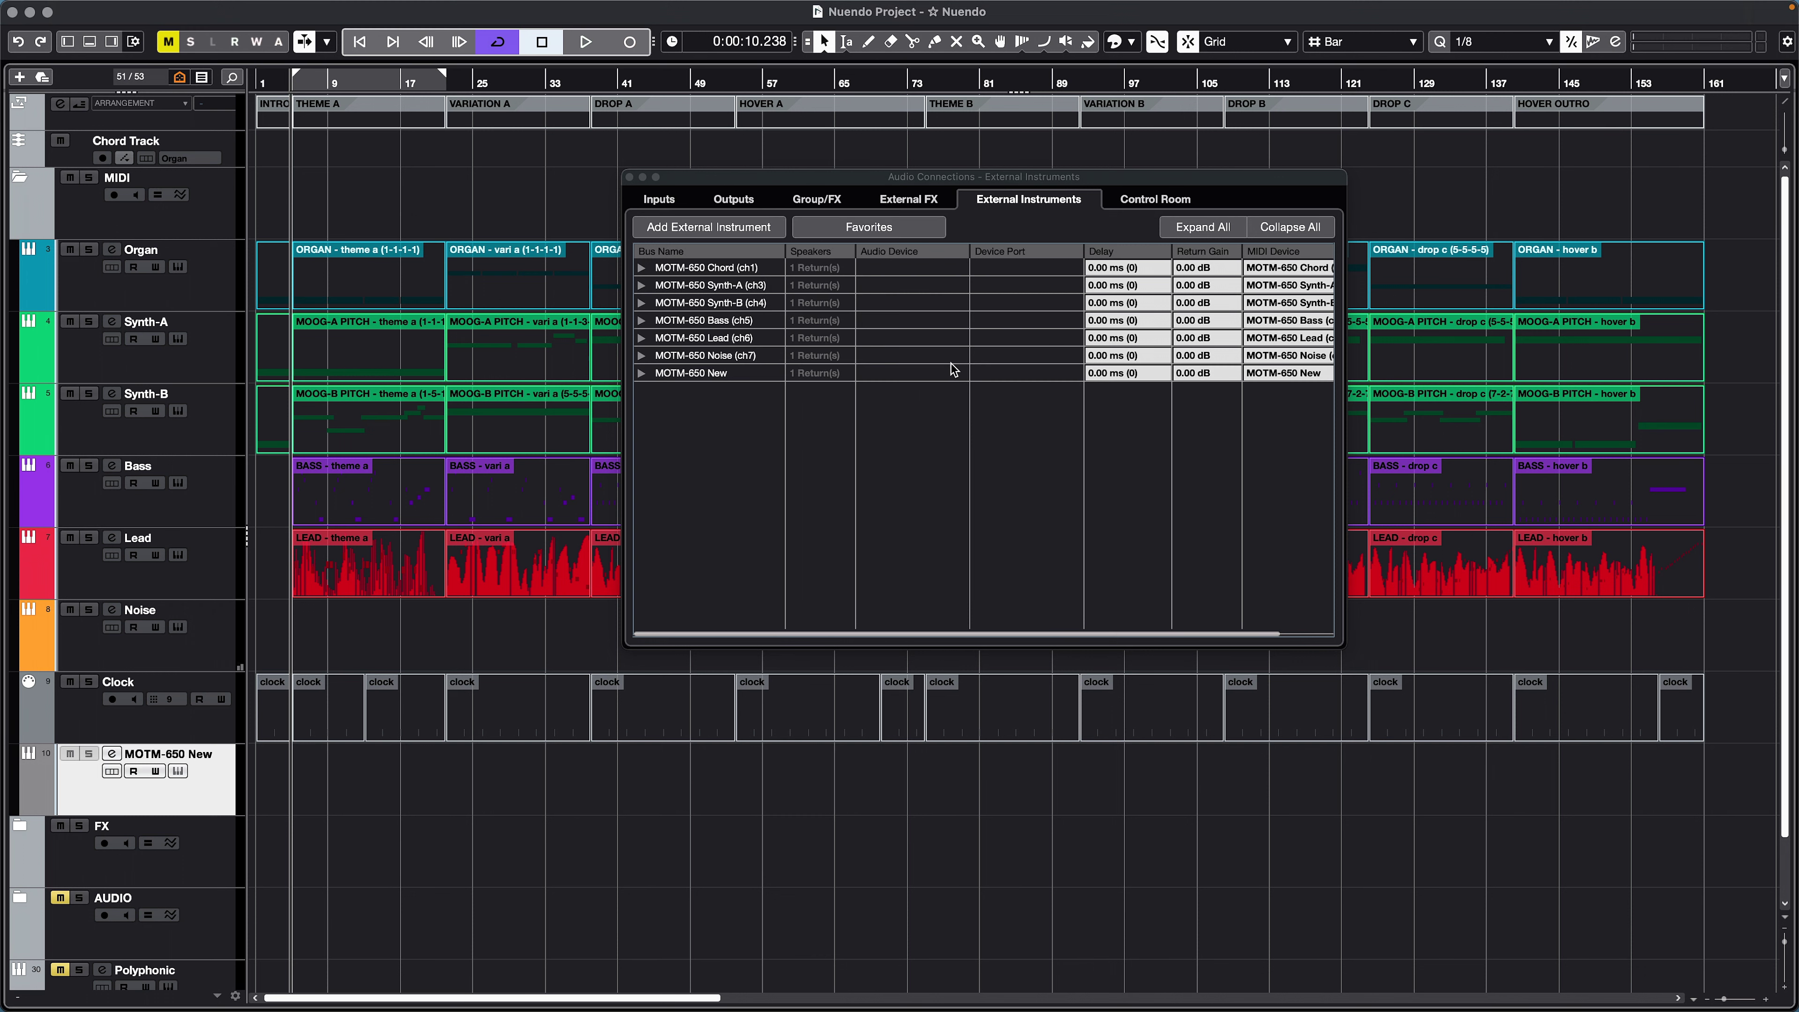
Step: Assign Return Bus 1 to MHLink Audio Input 26 and close Audio Connections
{"action": "left_click", "coordinate": [642, 373]}
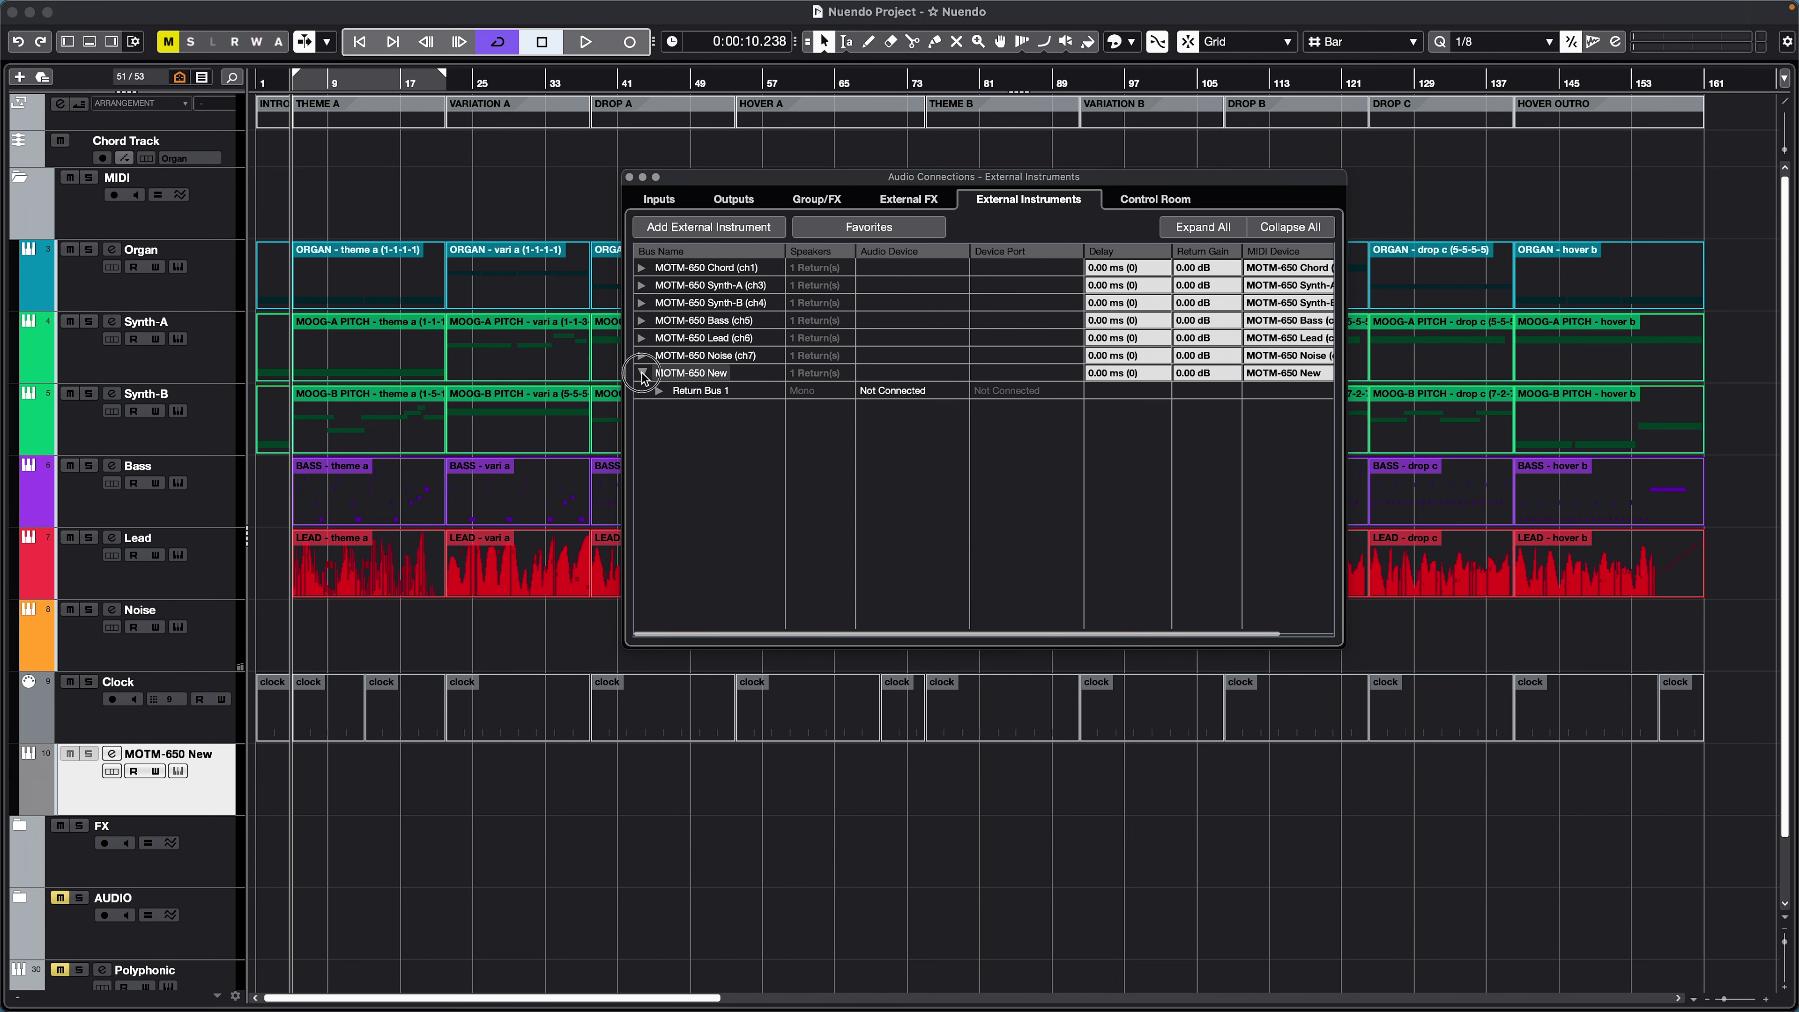
{"action": "left_click", "coordinate": [659, 392]}
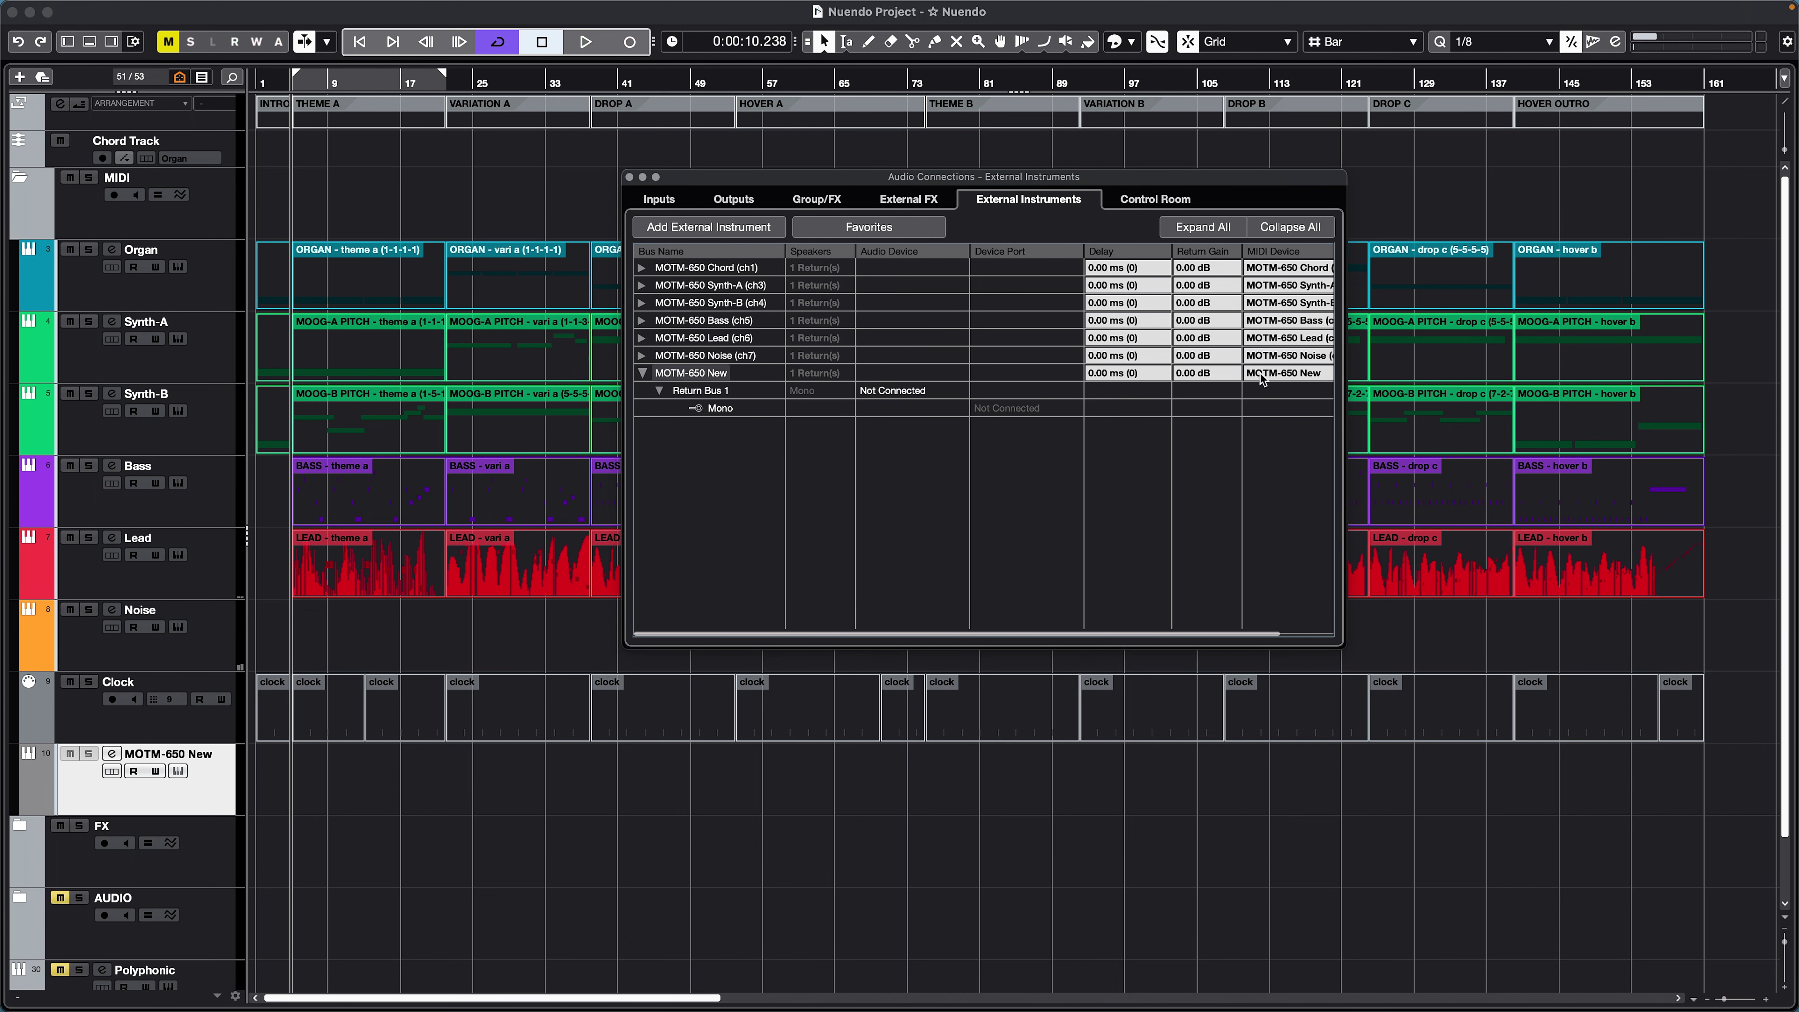
{"action": "left_click", "coordinate": [879, 389]}
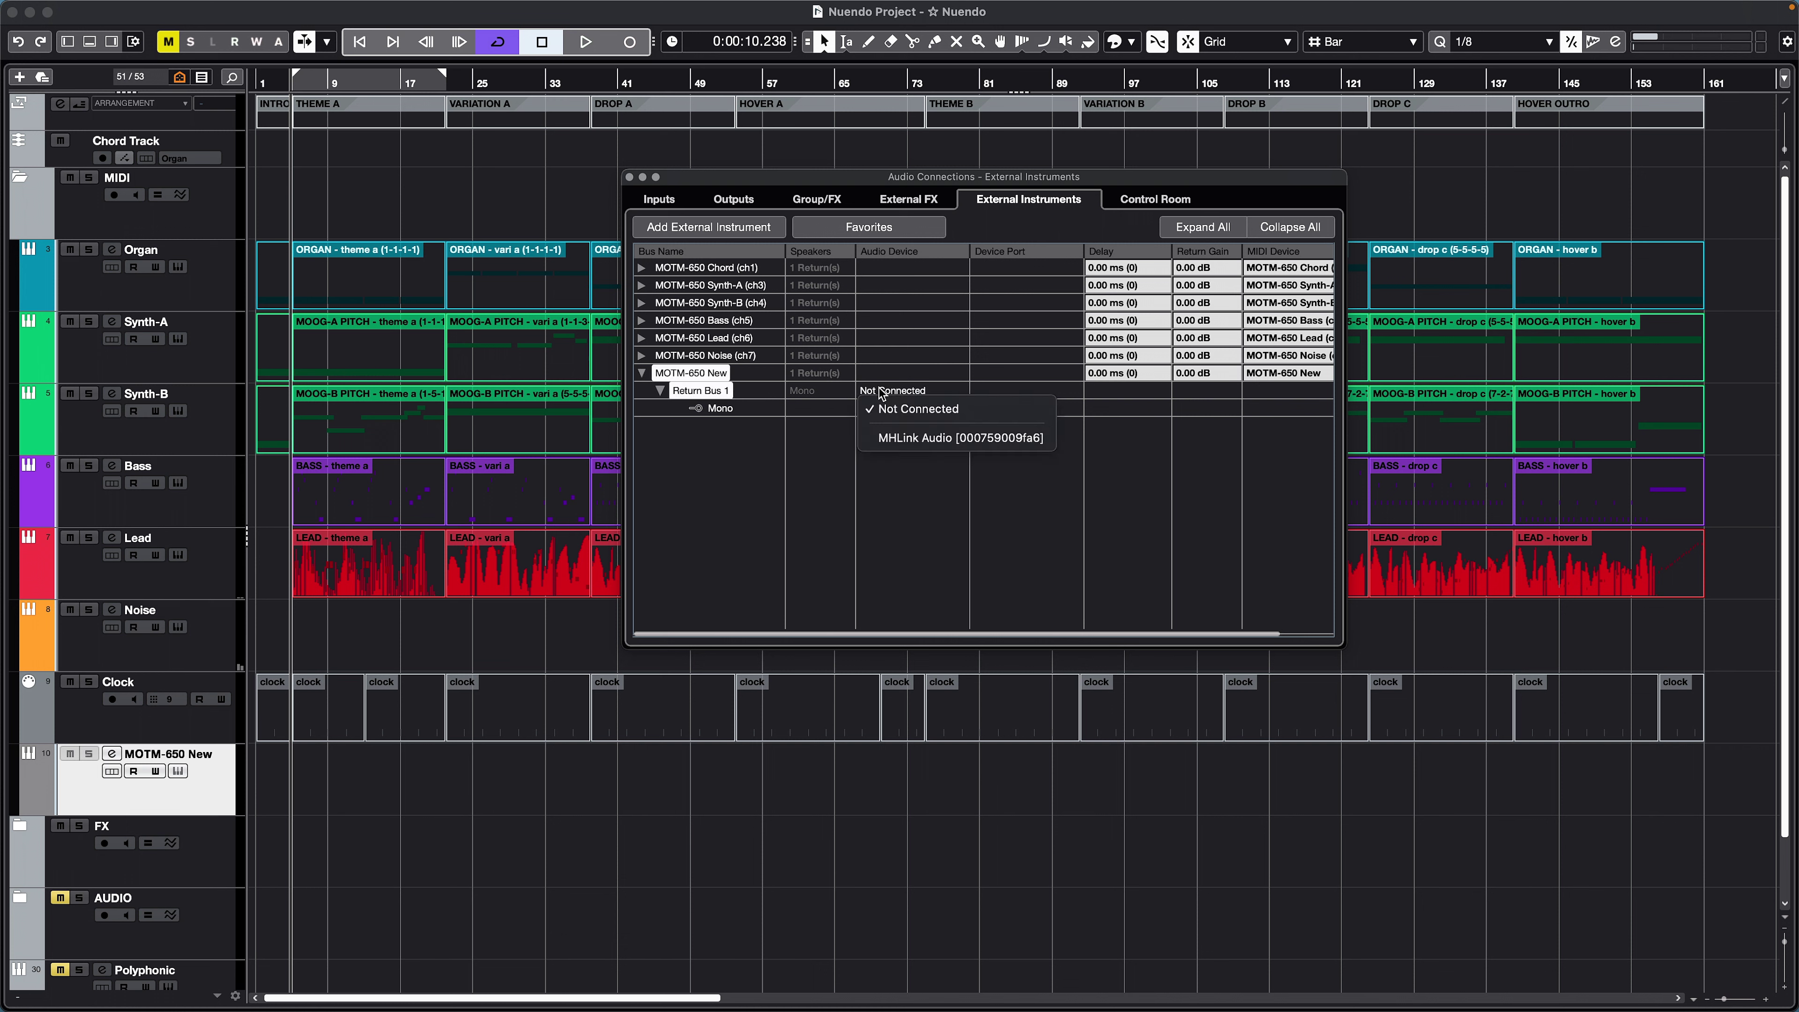
{"action": "left_click", "coordinate": [890, 438]}
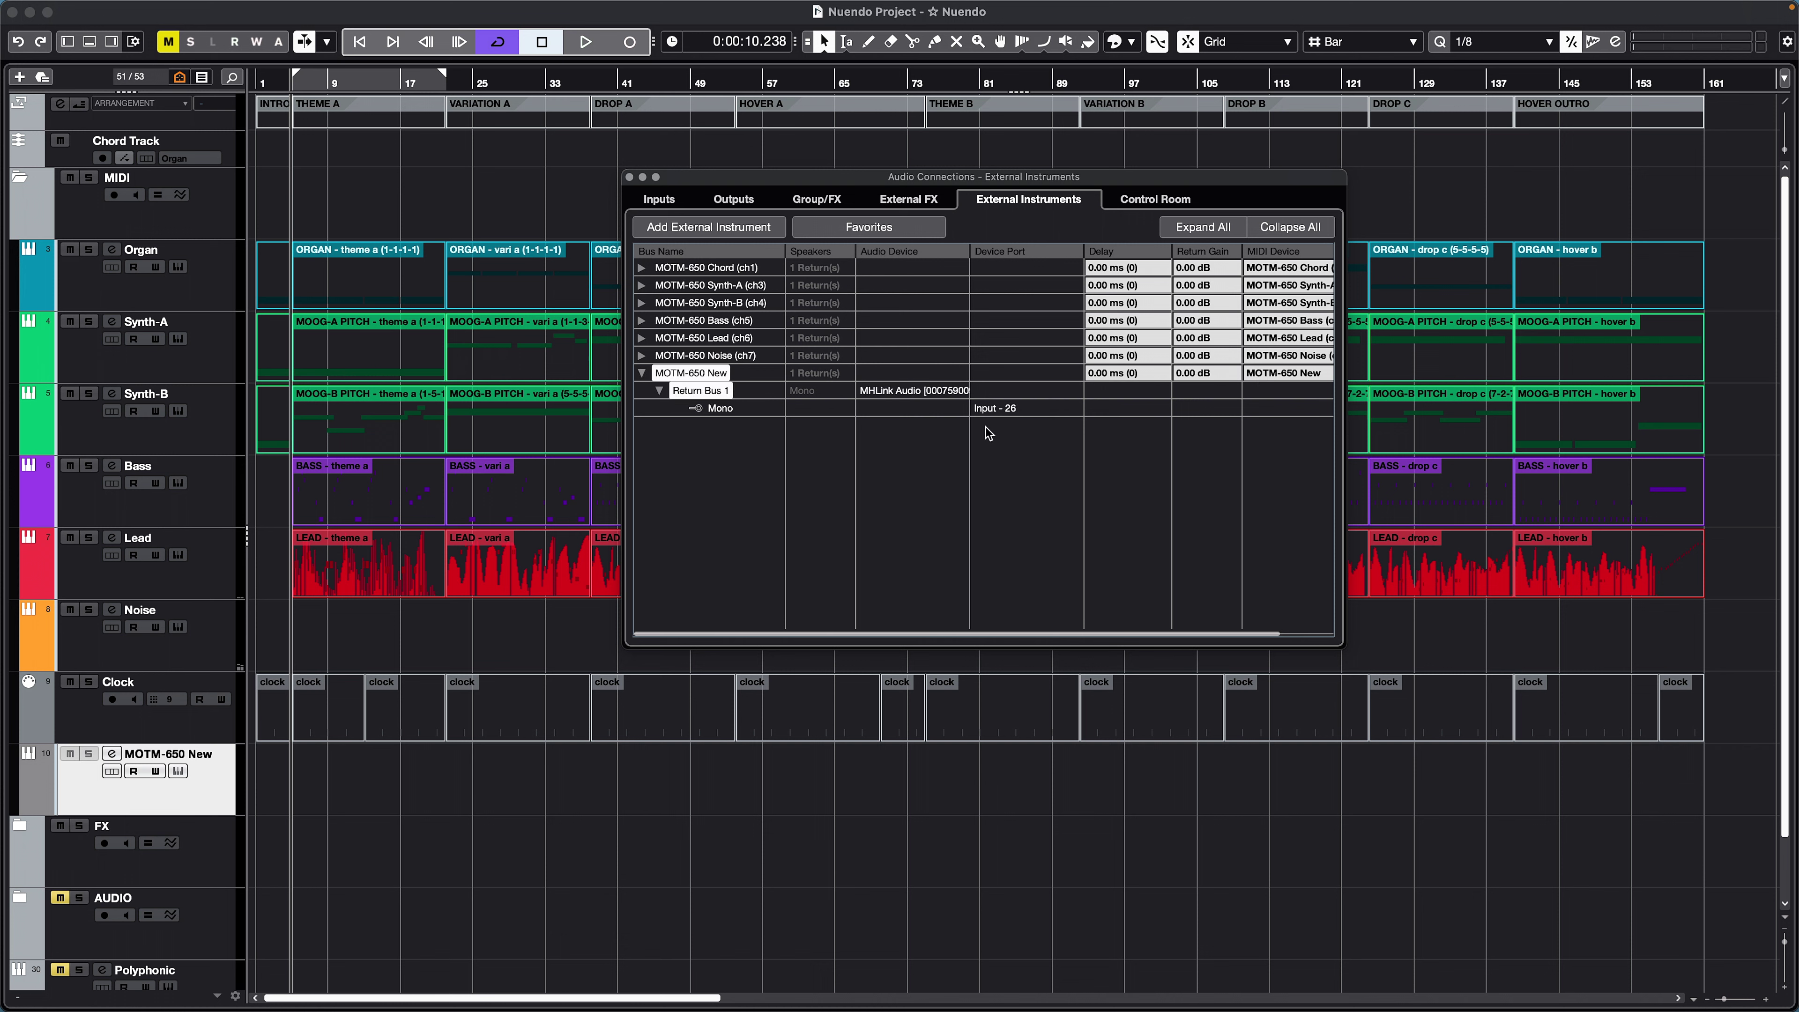
{"action": "left_click", "coordinate": [990, 410]}
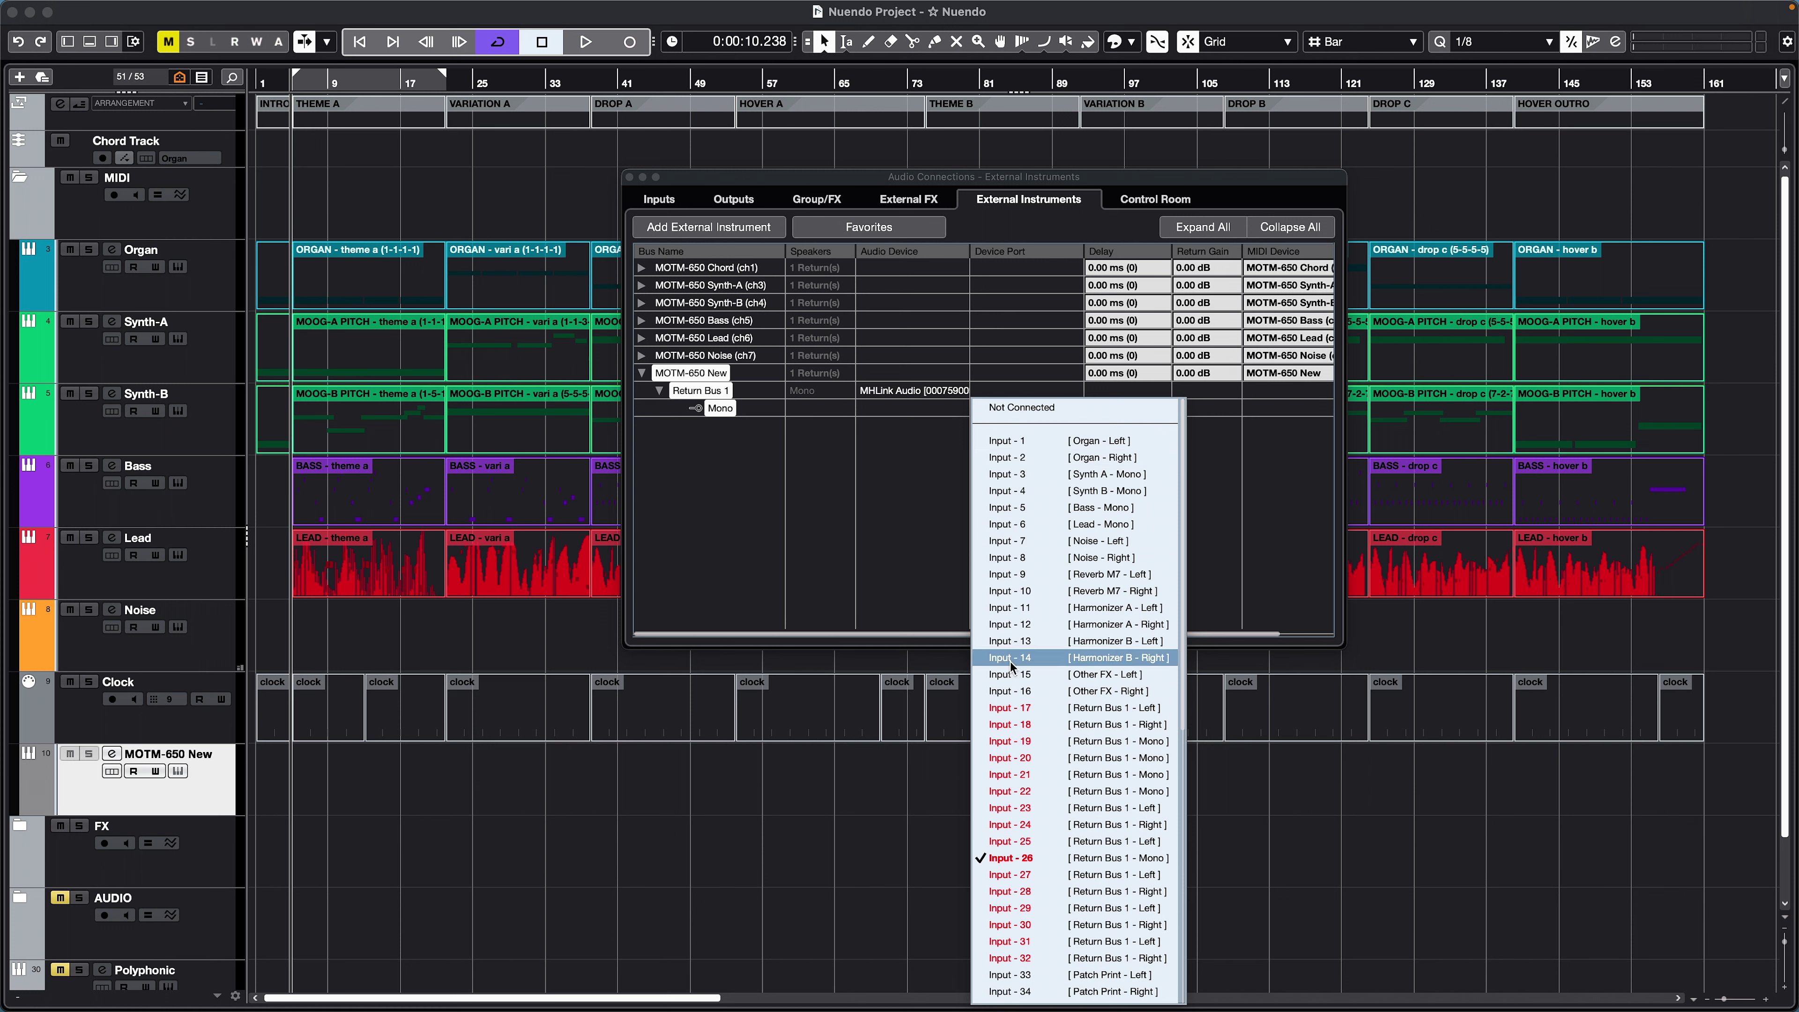
{"action": "left_click", "coordinate": [905, 451]}
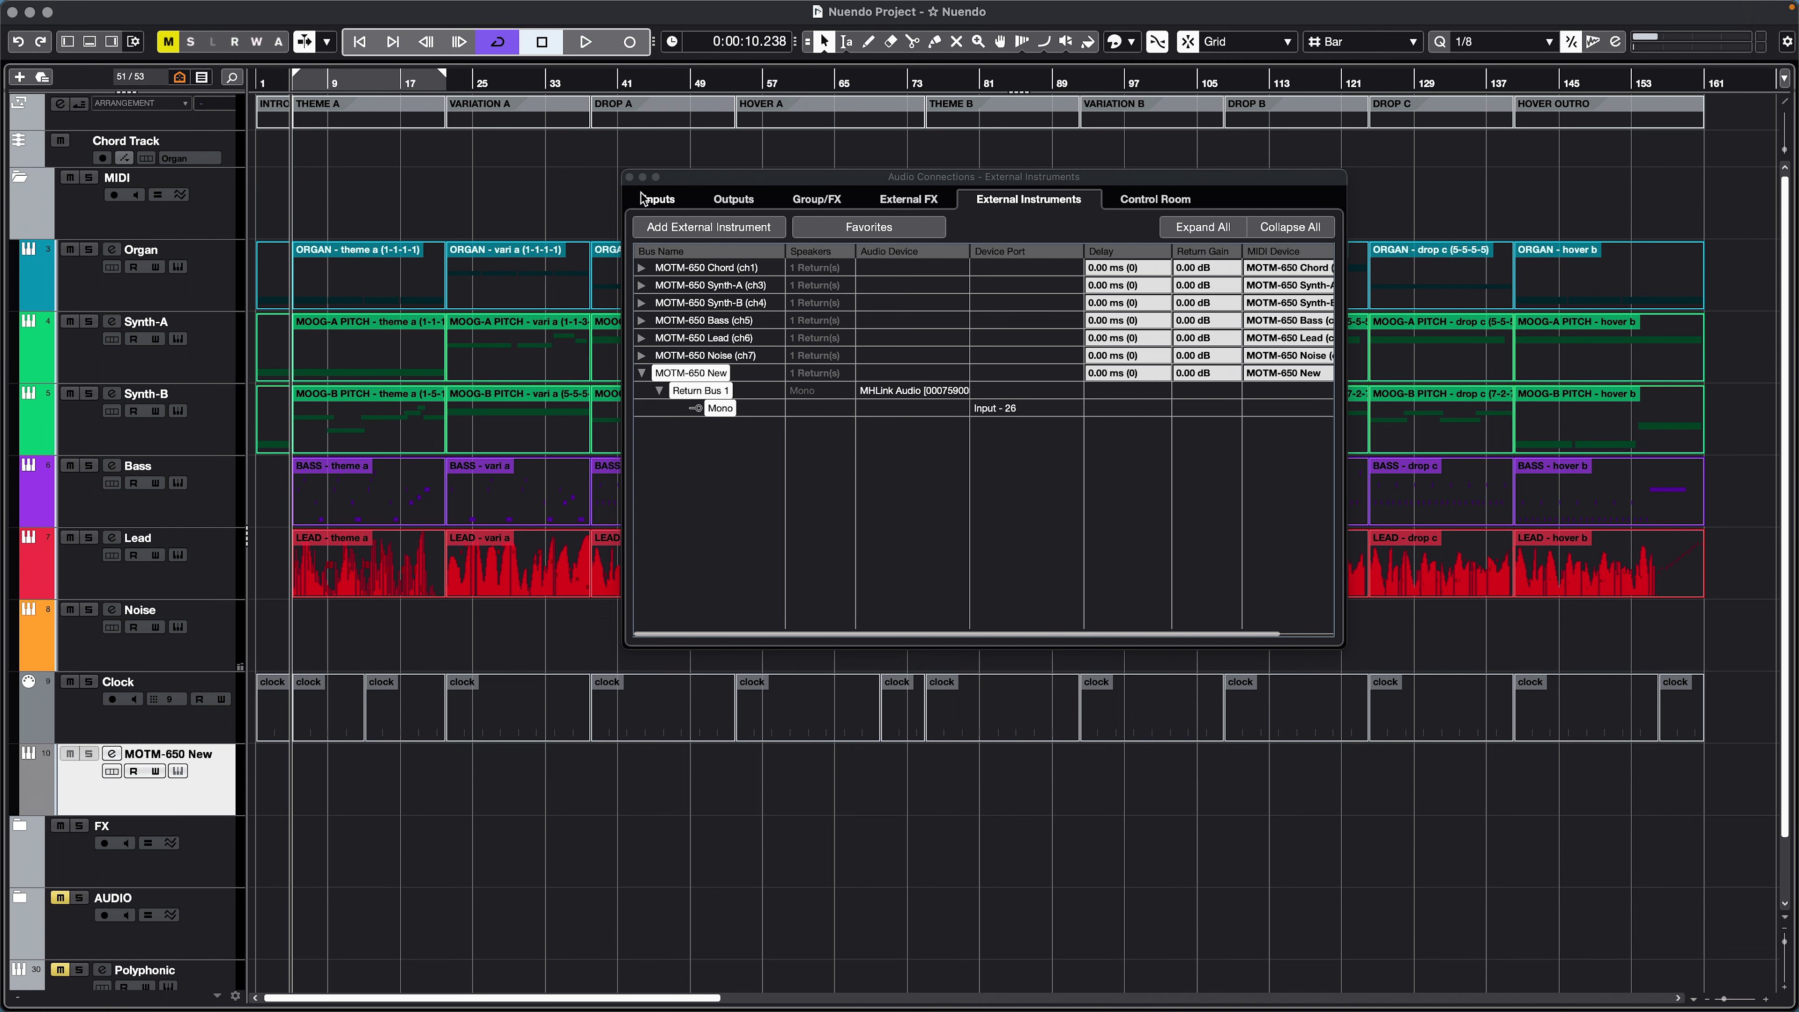
{"action": "left_click", "coordinate": [628, 177]}
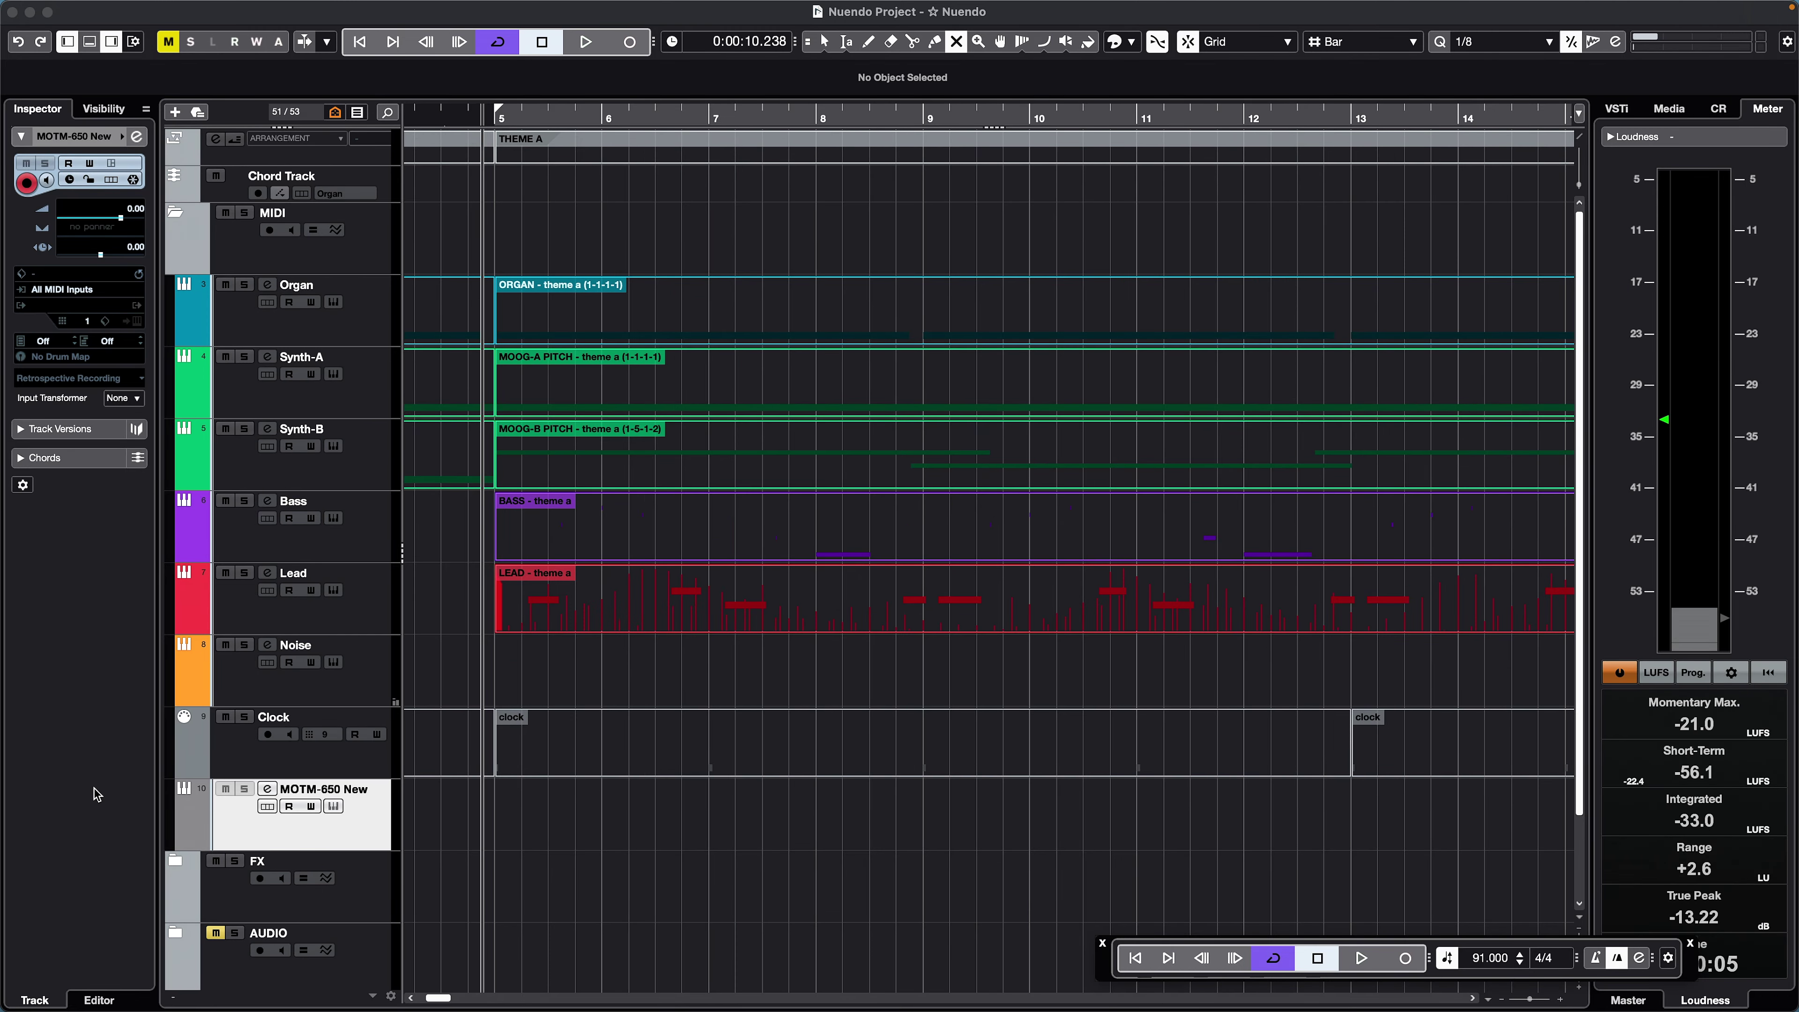
Step: Route the MOTM-650 New track from All MIDI Inputs to the MOTM-650 New instrument on channel 10
{"action": "left_click", "coordinate": [85, 292]}
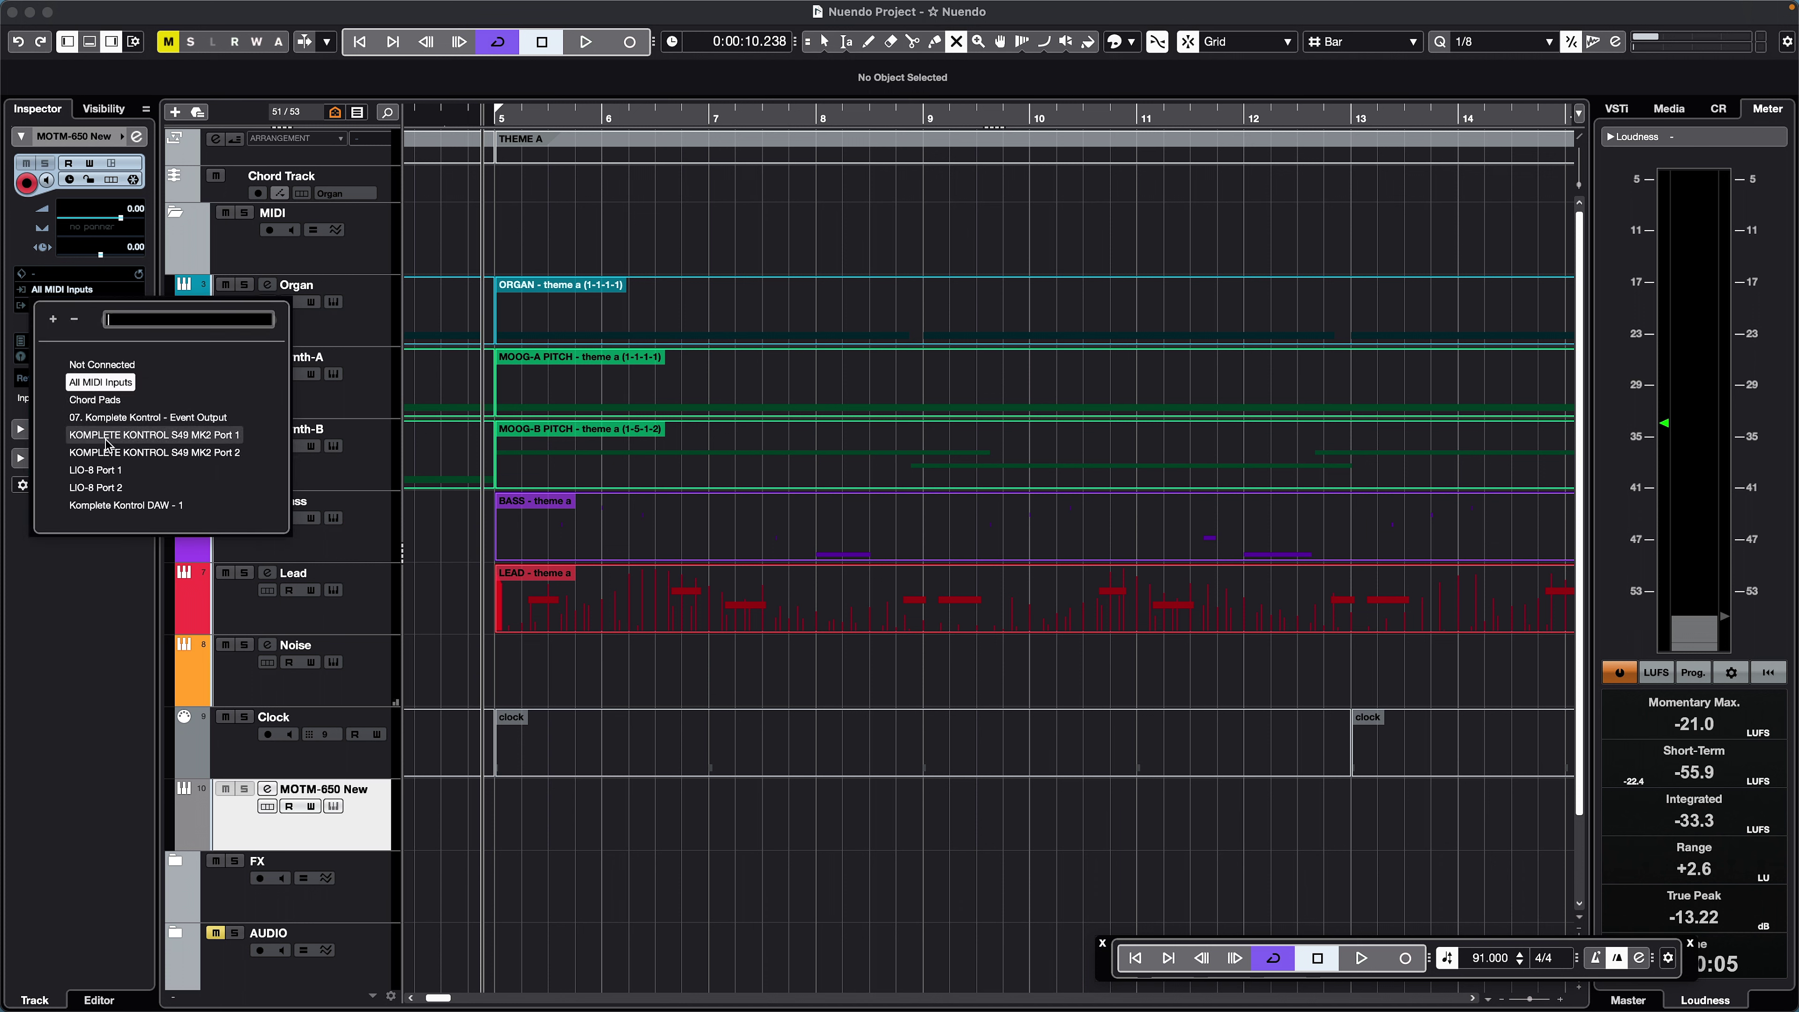
{"action": "left_click", "coordinate": [101, 383]}
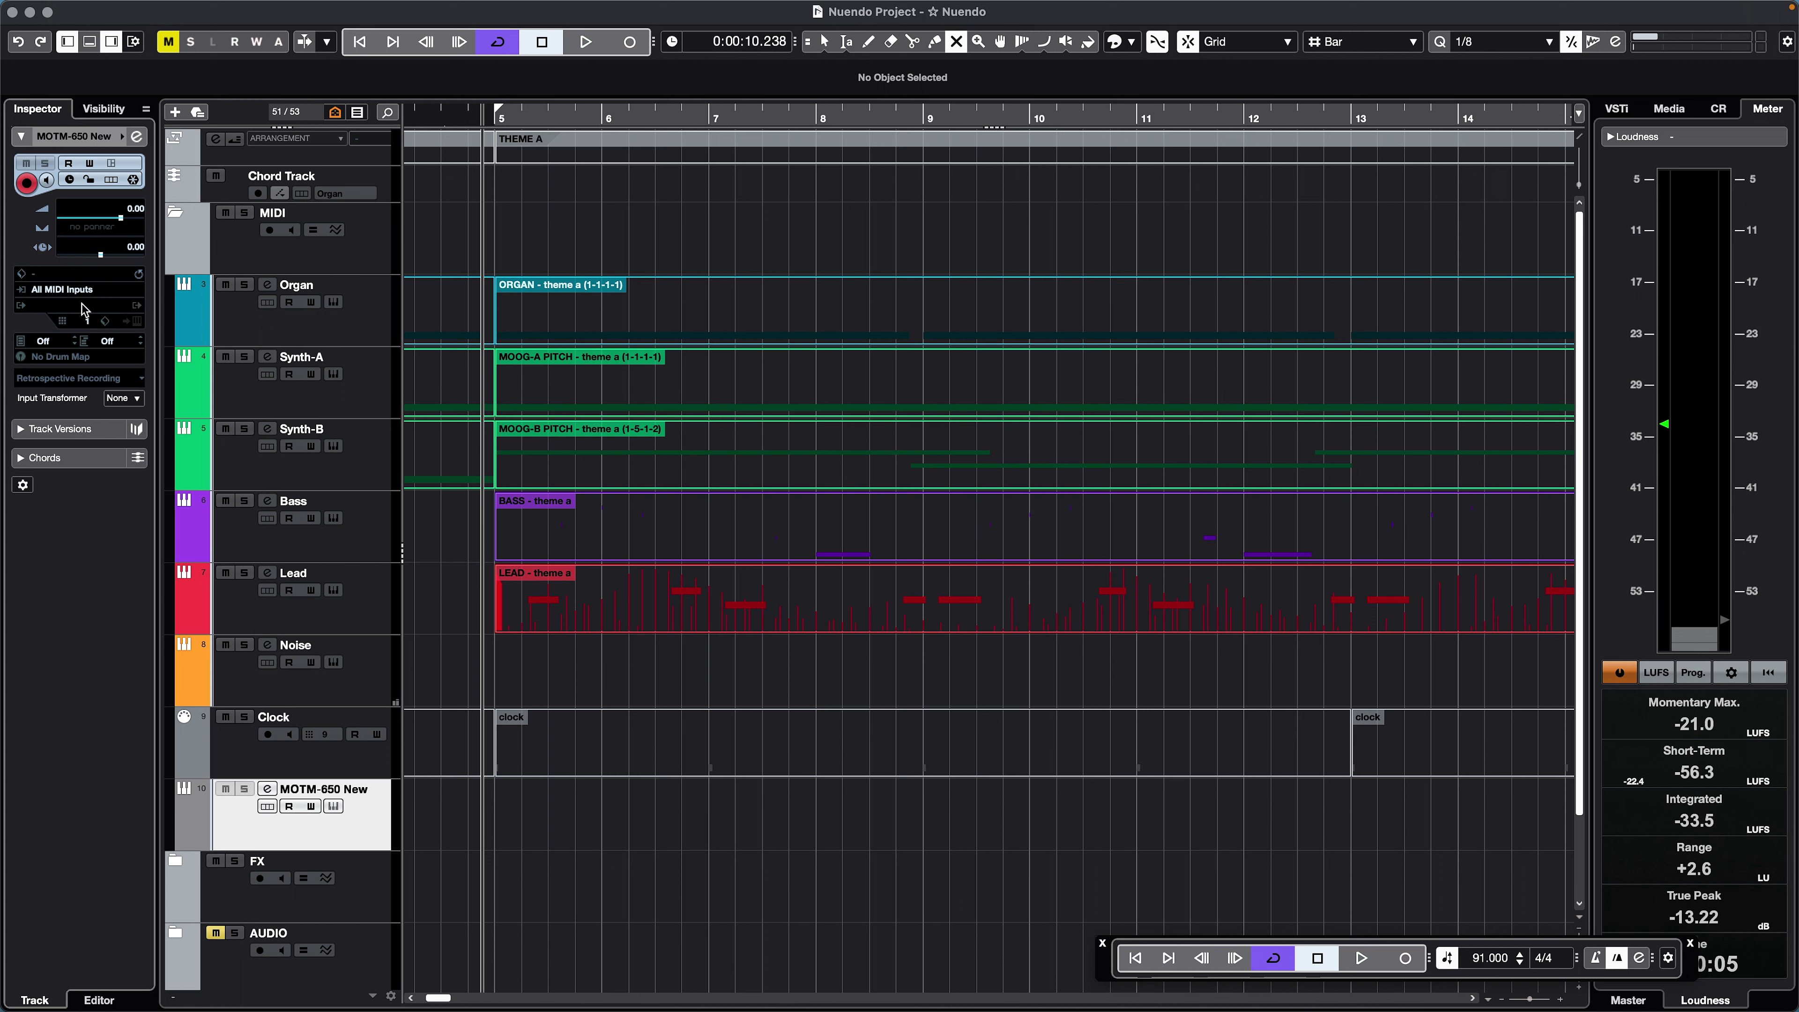
{"action": "left_click", "coordinate": [84, 306]}
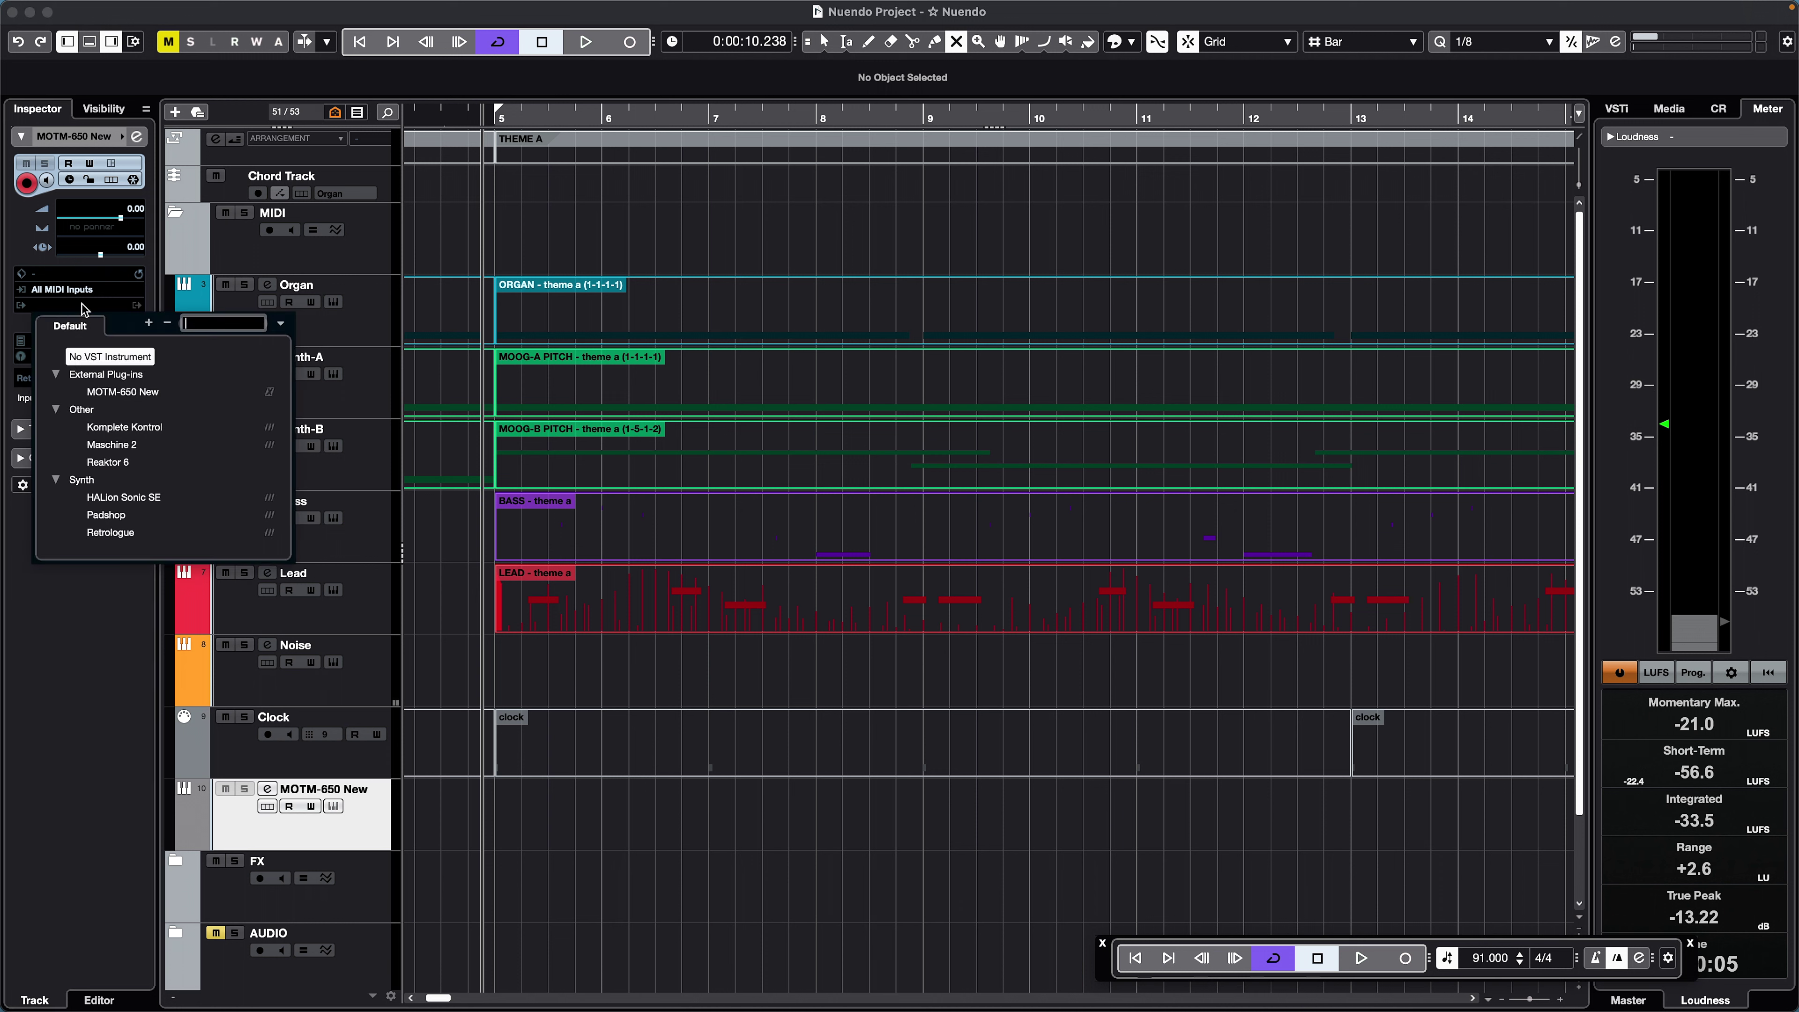
{"action": "left_click", "coordinate": [111, 395]}
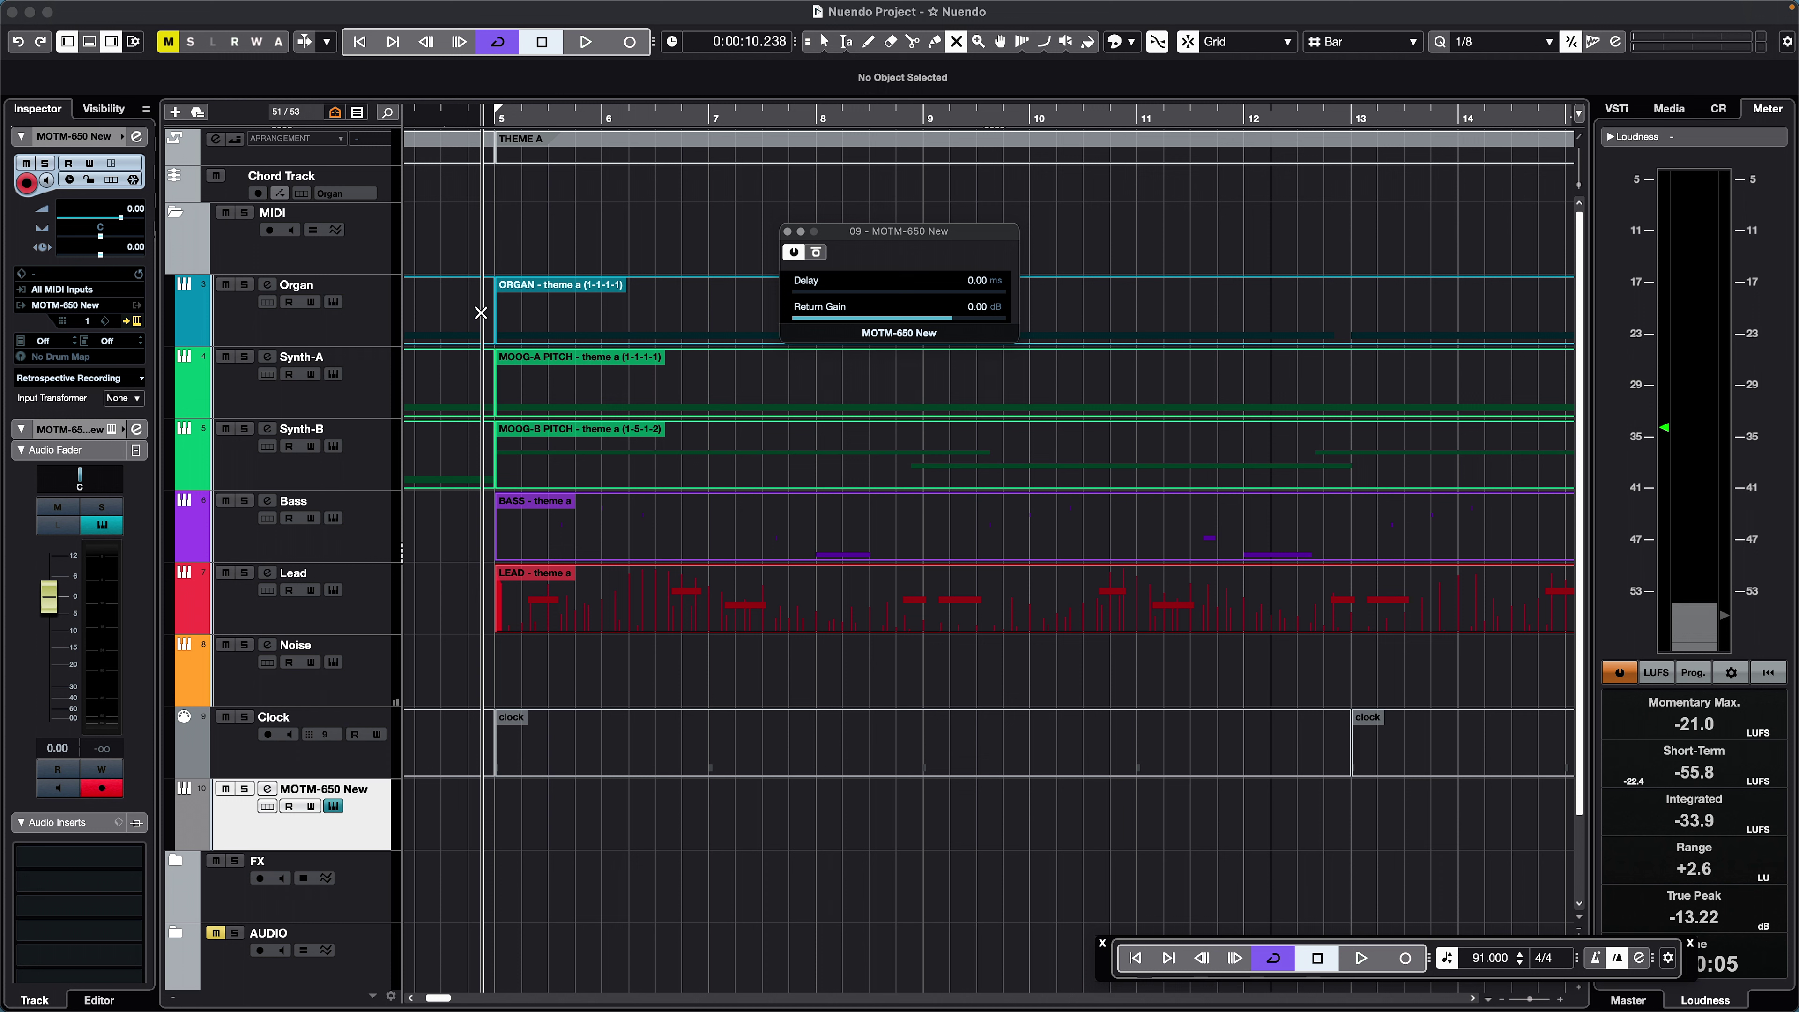
{"action": "left_click", "coordinate": [137, 323]}
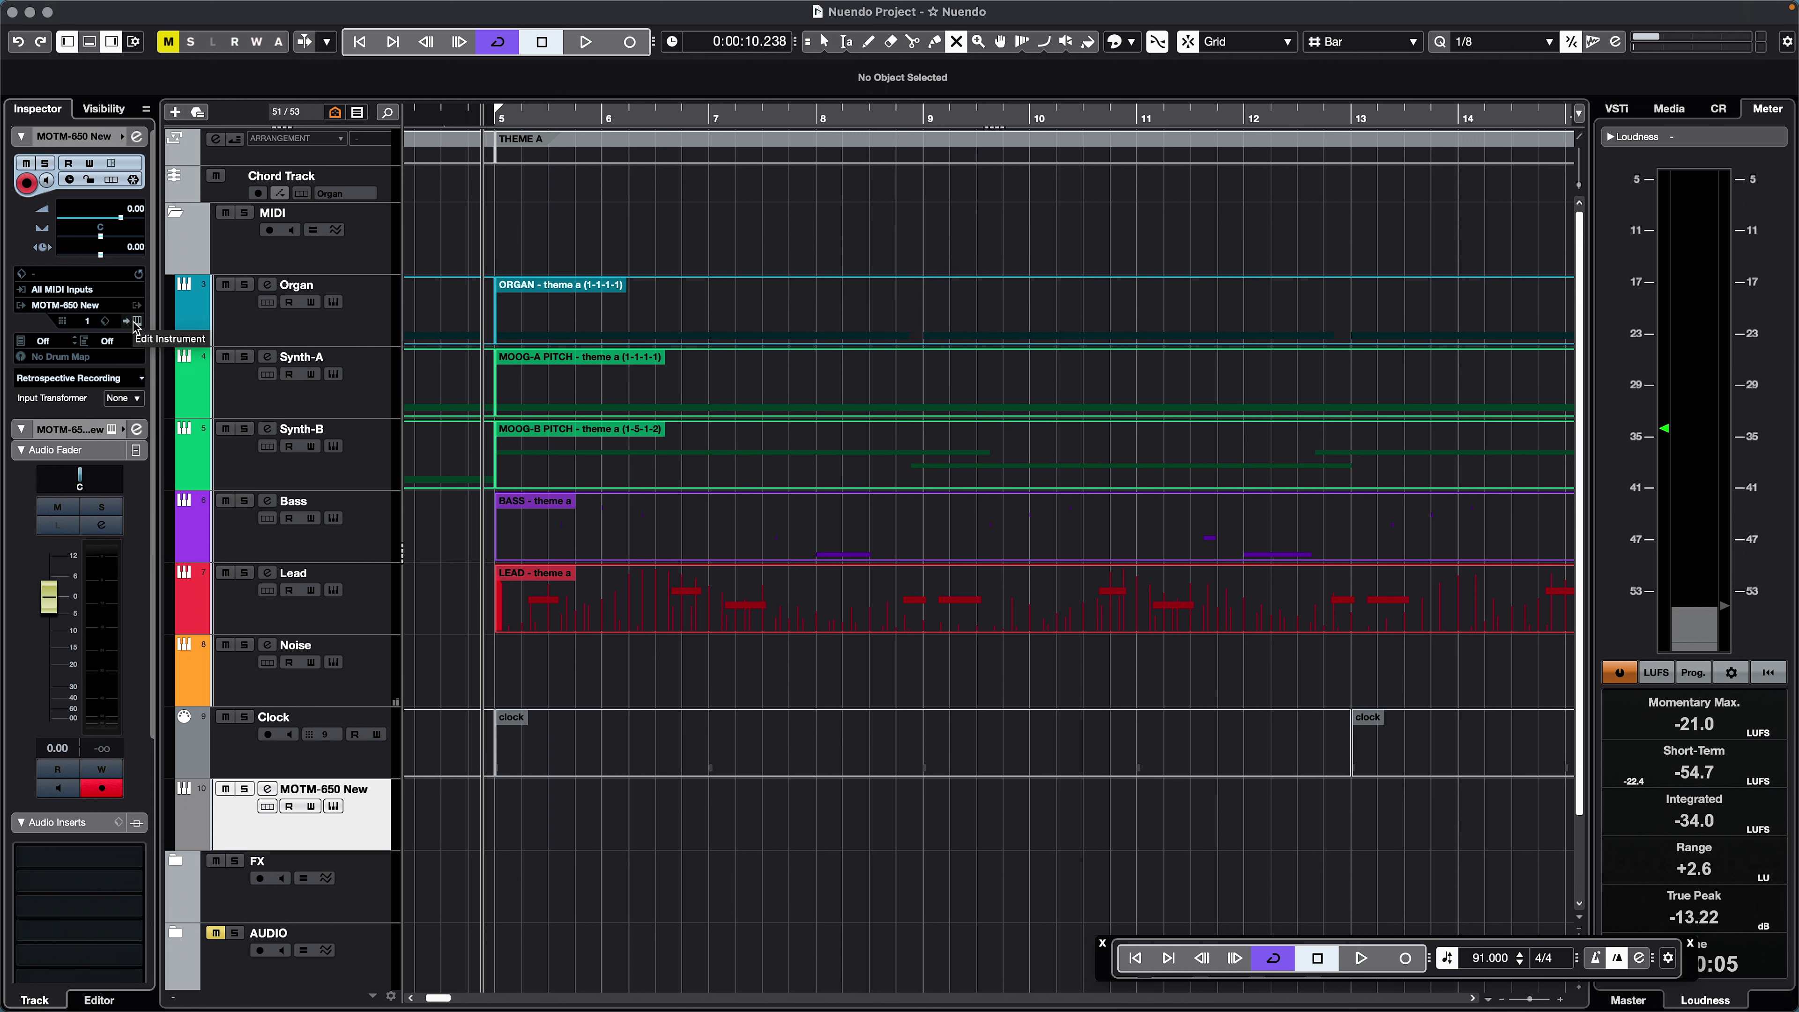
{"action": "left_click", "coordinate": [88, 323]}
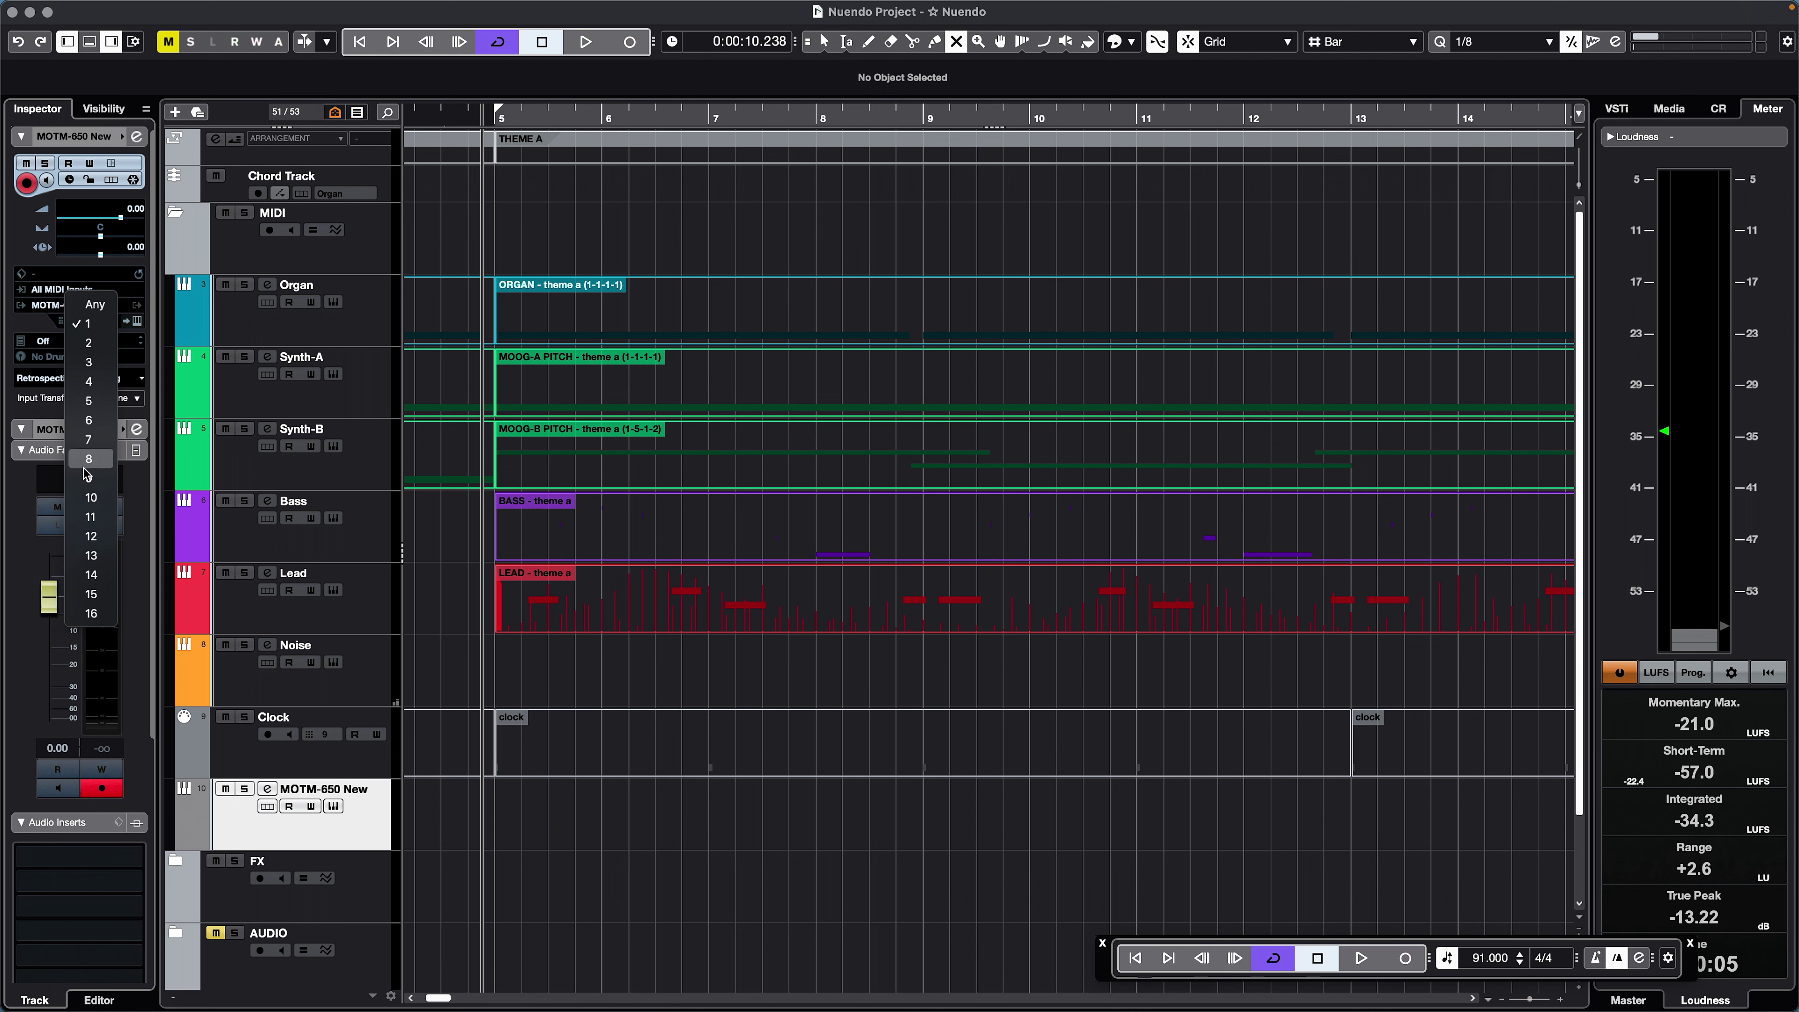
{"action": "left_click", "coordinate": [86, 498]}
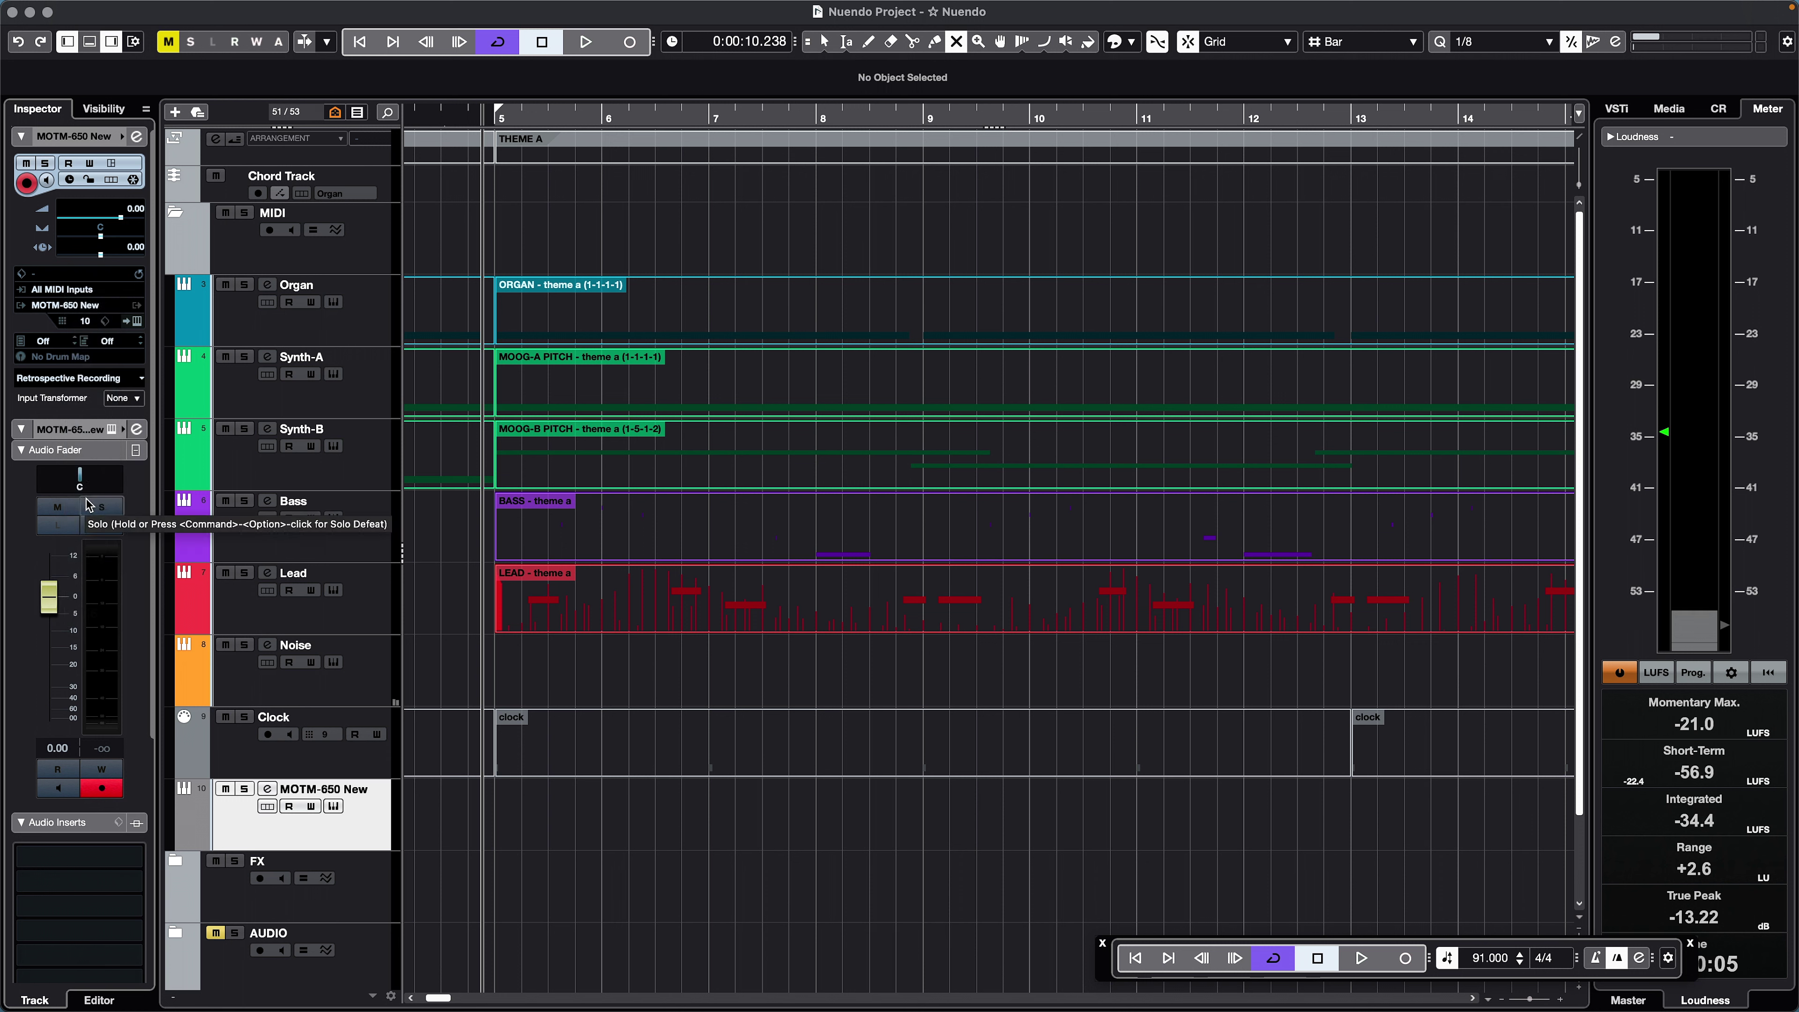
{"action": "left_click", "coordinate": [245, 815]}
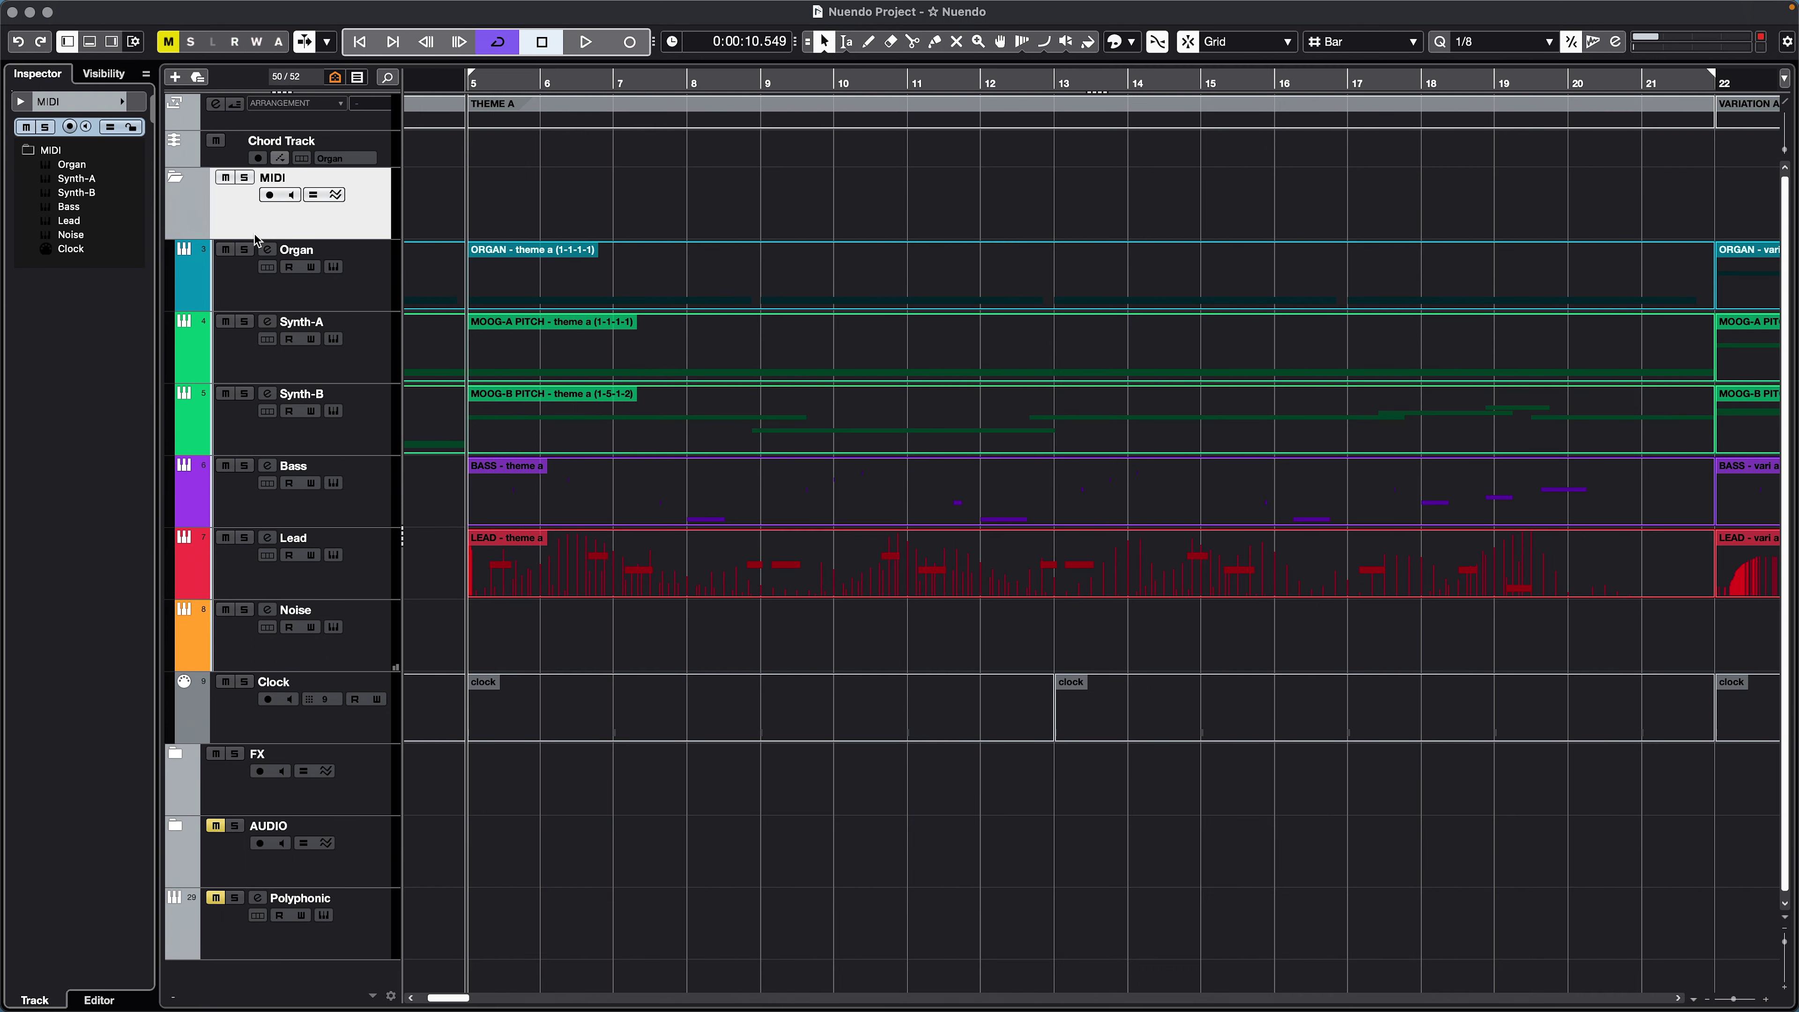
{"action": "left_click", "coordinate": [245, 277]}
Step: Solo Noise and Lead, start playback, then add Bass, Synth-B, Synth-A and Organ to the solo
{"action": "key", "text": "Down"}
{"action": "key", "text": "Down"}
{"action": "key", "text": "Down"}
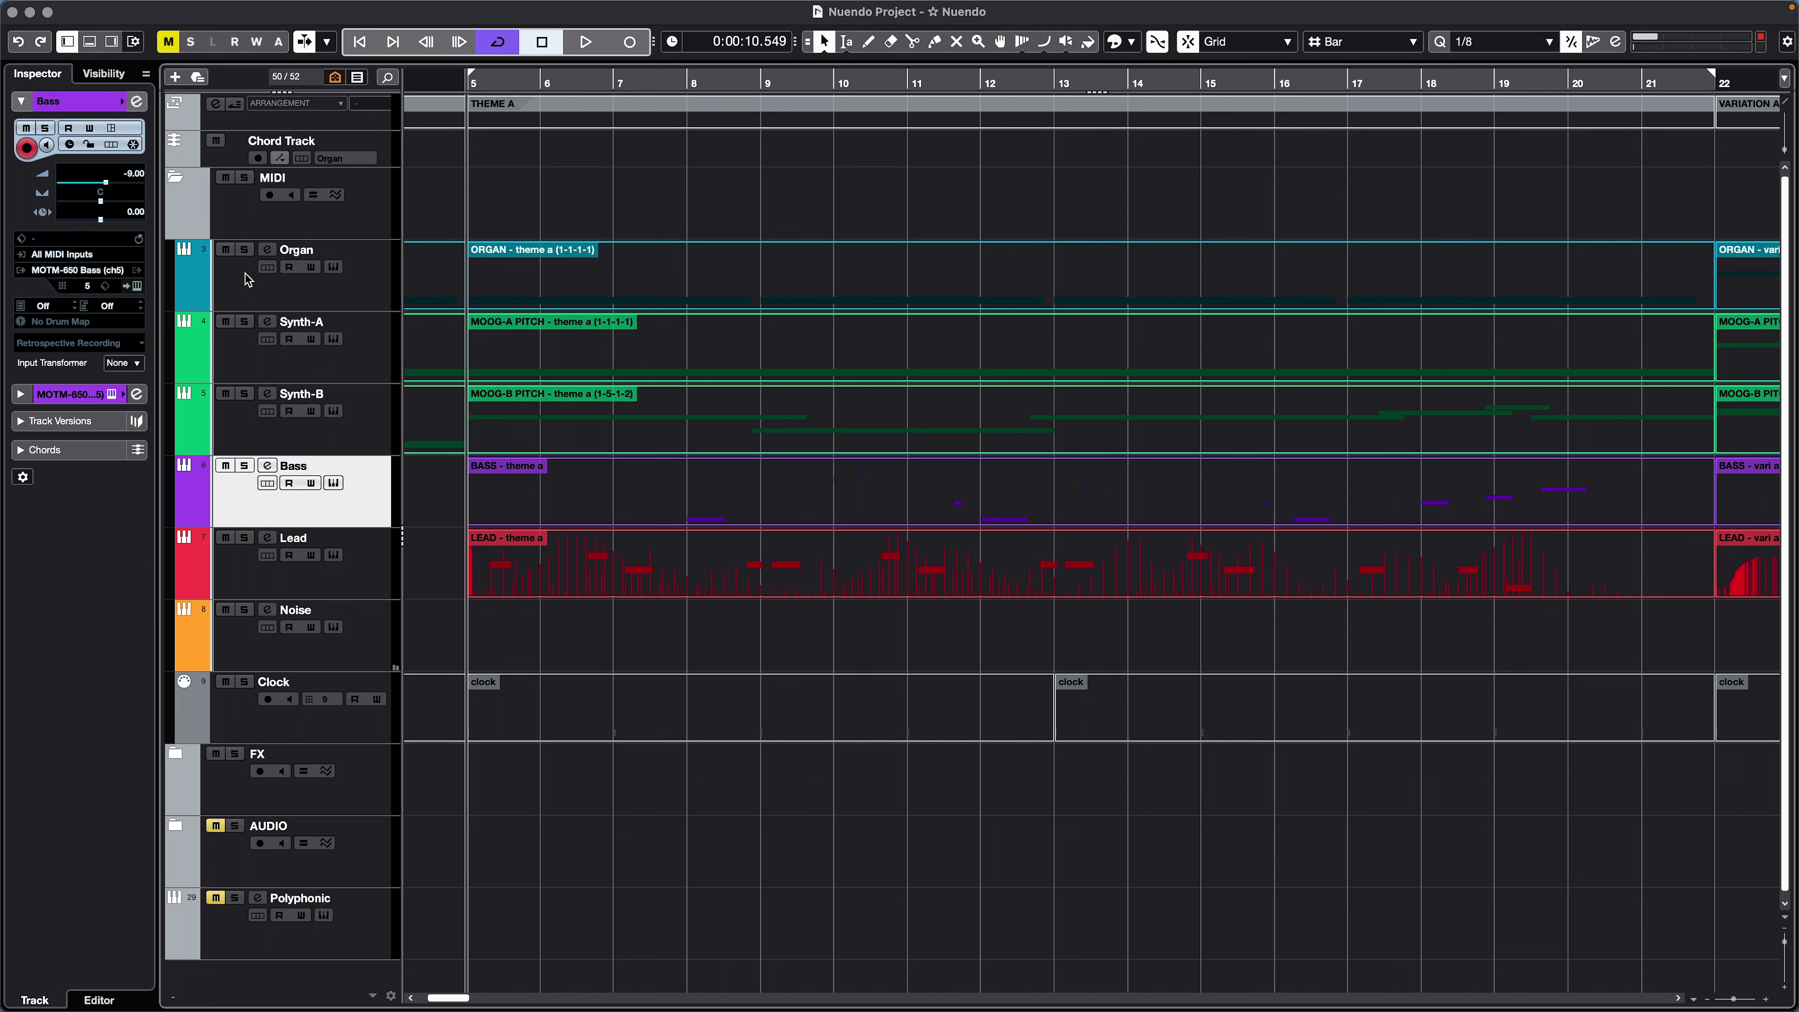
{"action": "key", "text": "Down"}
{"action": "key", "text": "Down"}
{"action": "left_click", "coordinate": [244, 609]}
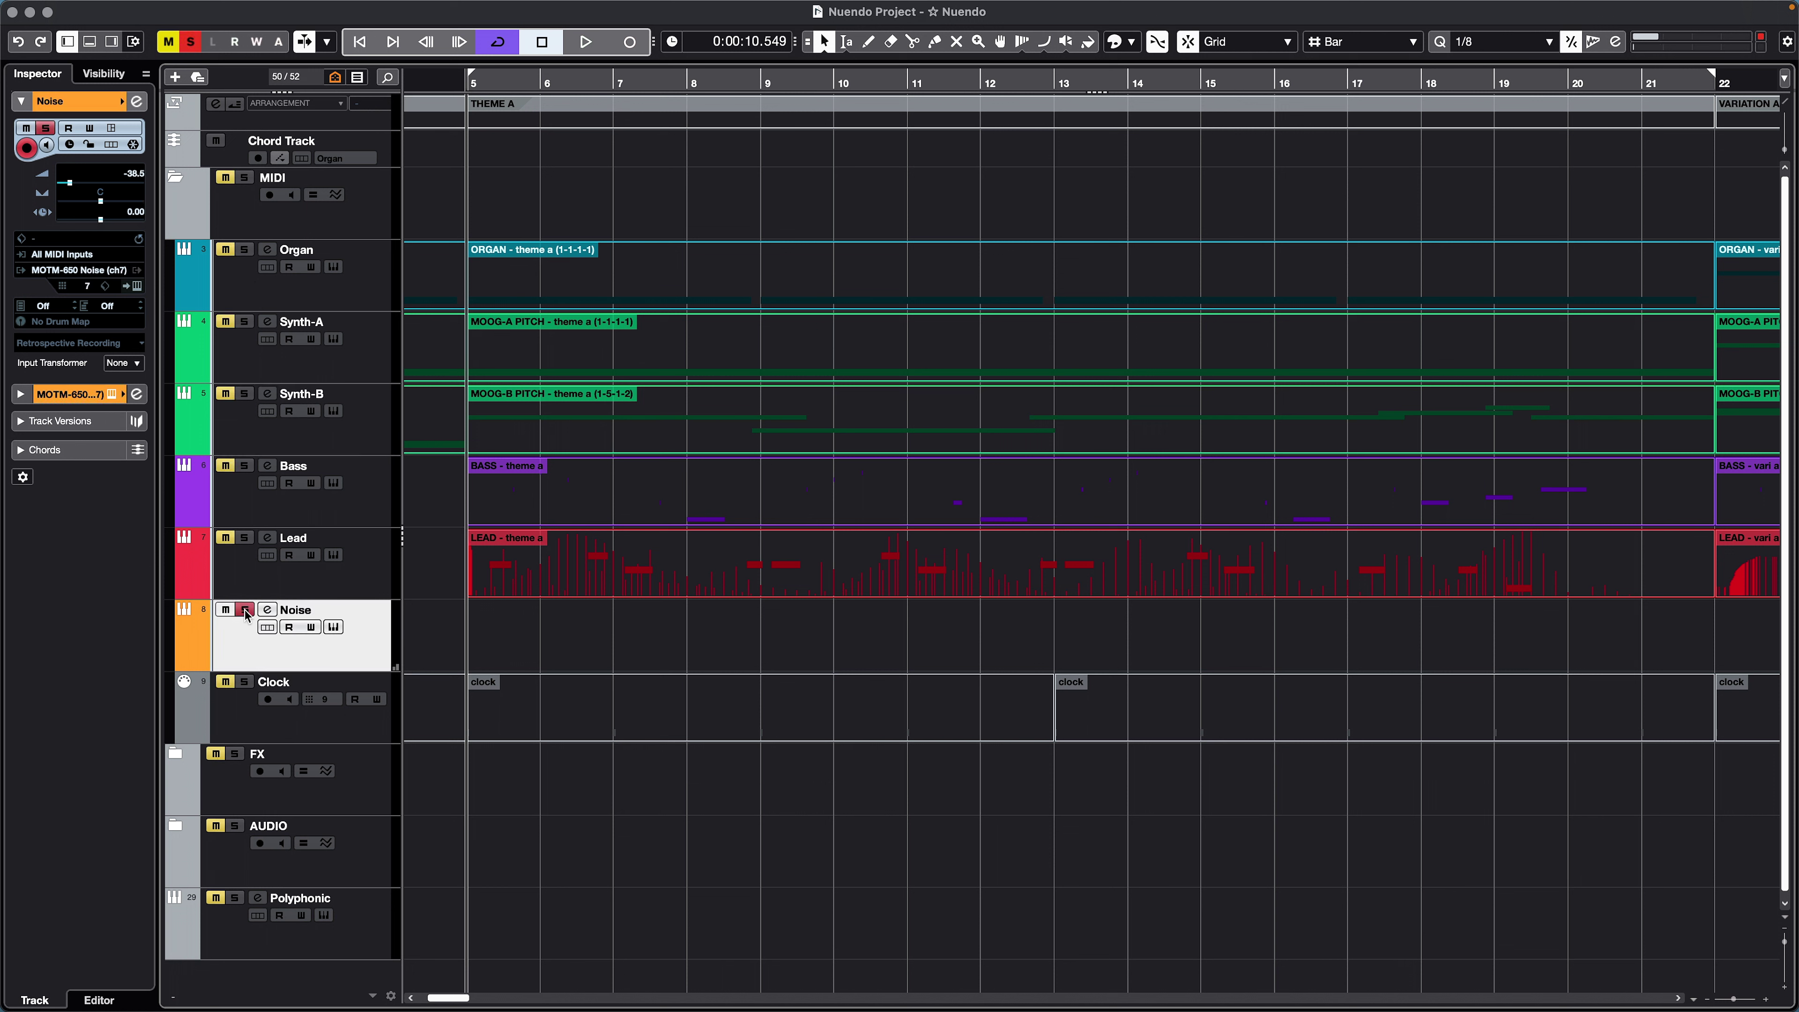
{"action": "left_click", "coordinate": [246, 538]}
{"action": "key", "text": "space"}
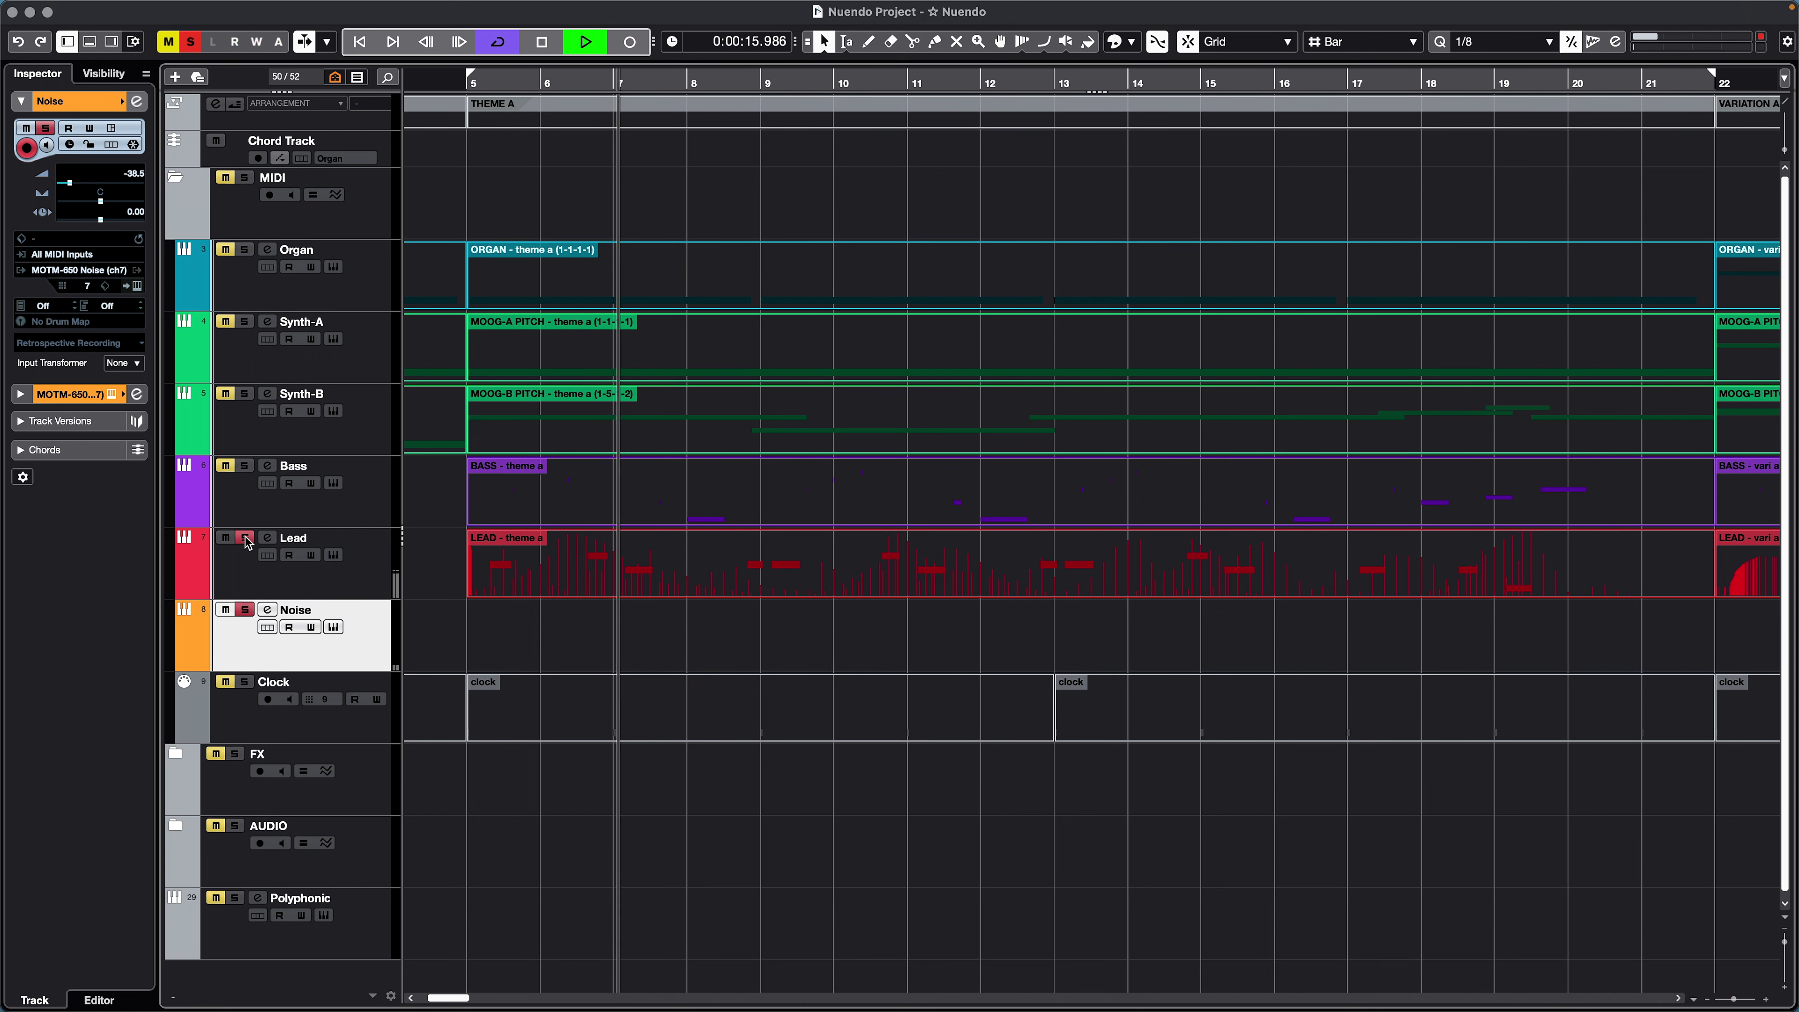
{"action": "left_click", "coordinate": [246, 467]}
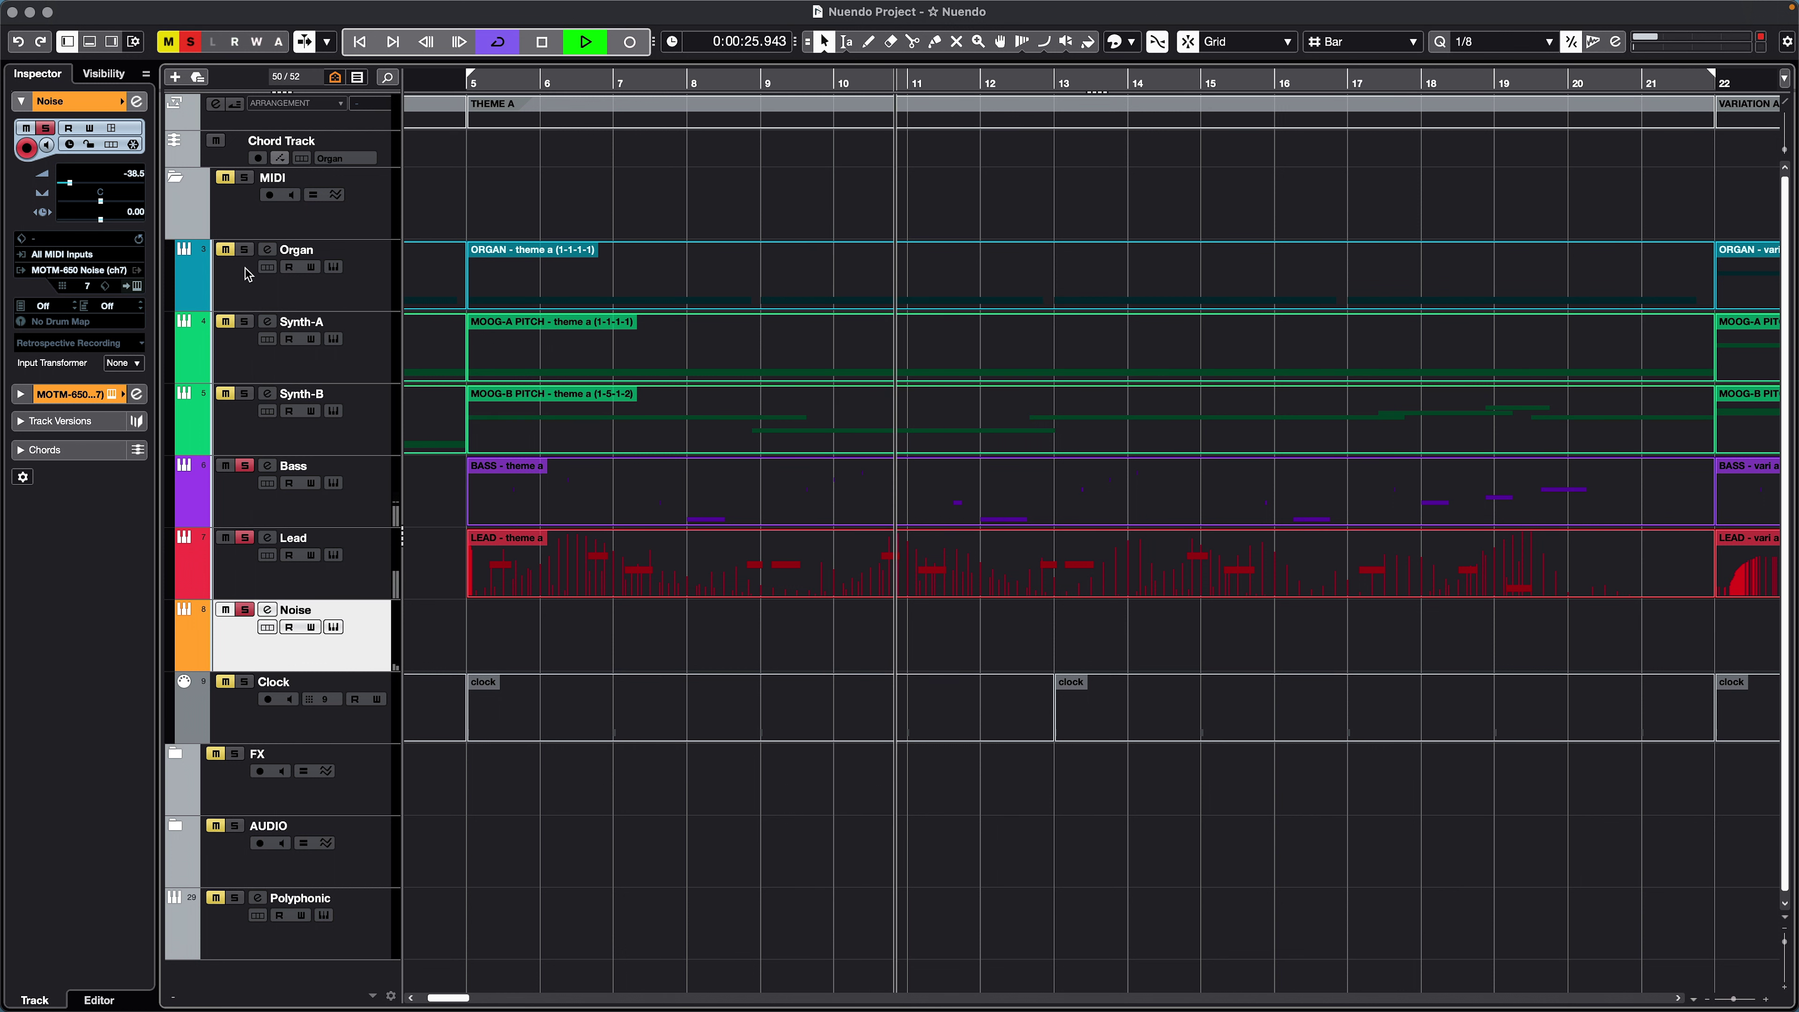
{"action": "left_click", "coordinate": [244, 394]}
{"action": "left_click", "coordinate": [245, 322]}
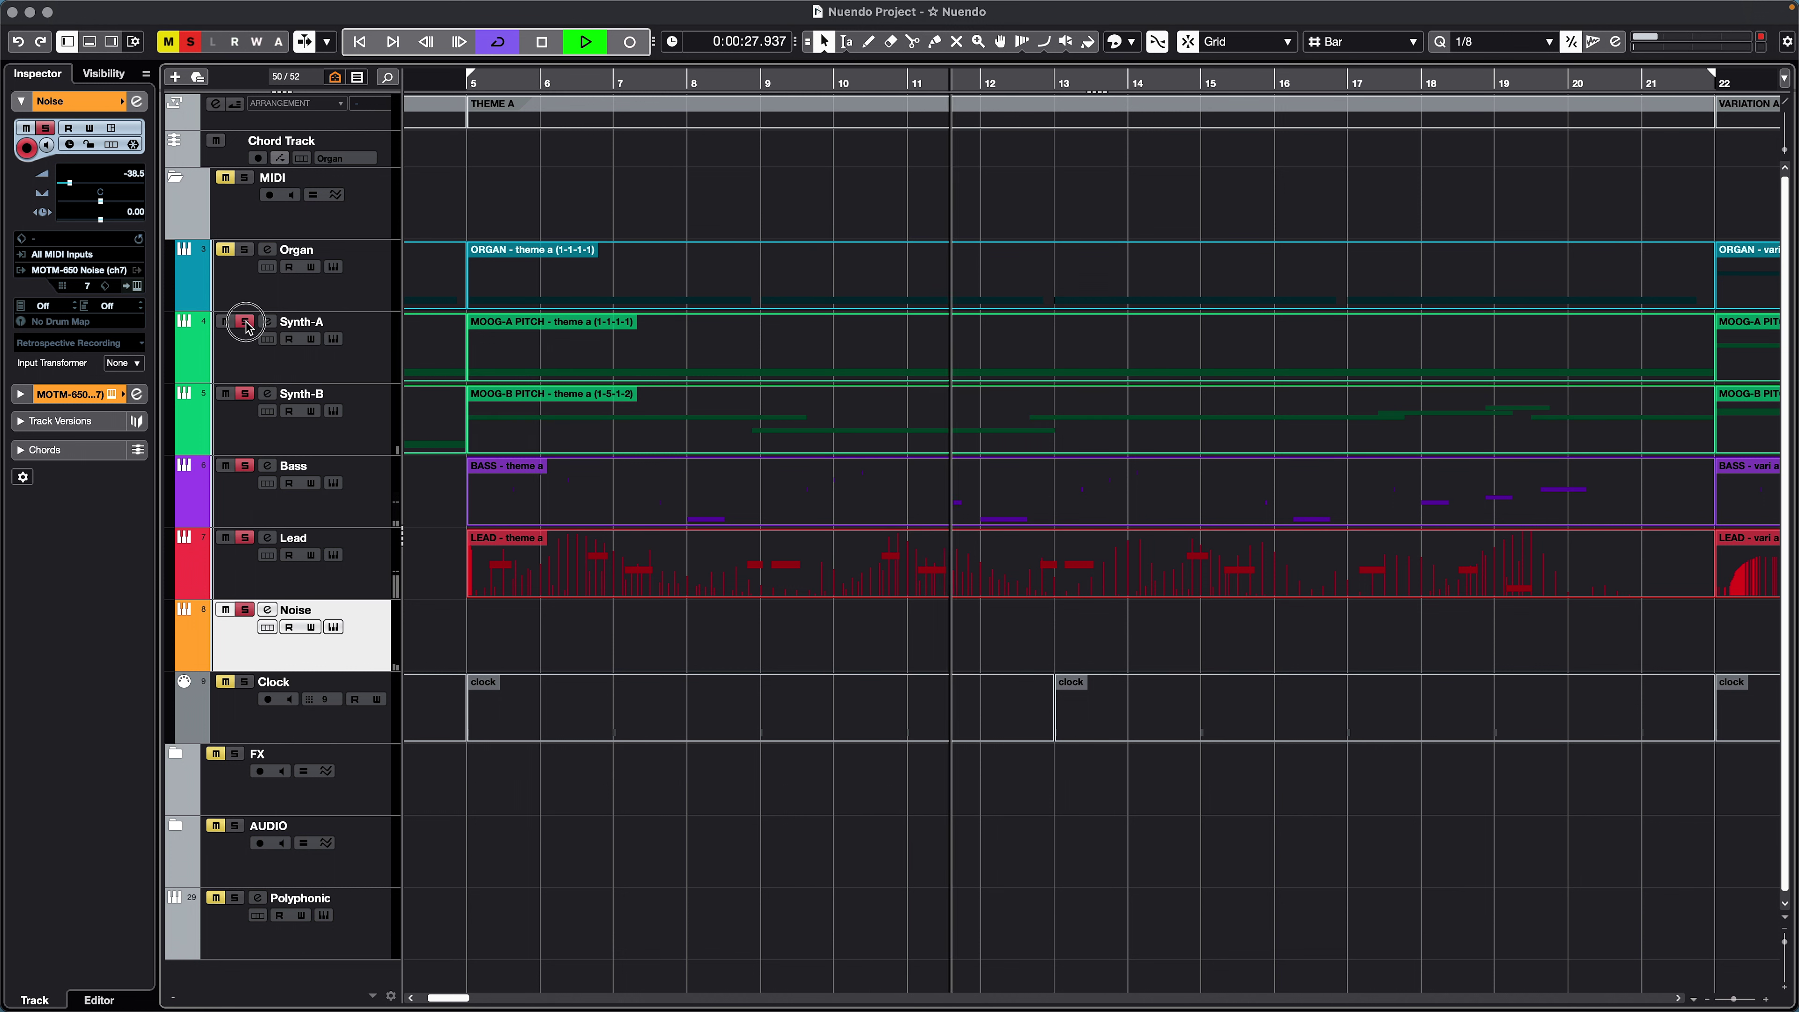
{"action": "left_click", "coordinate": [244, 250]}
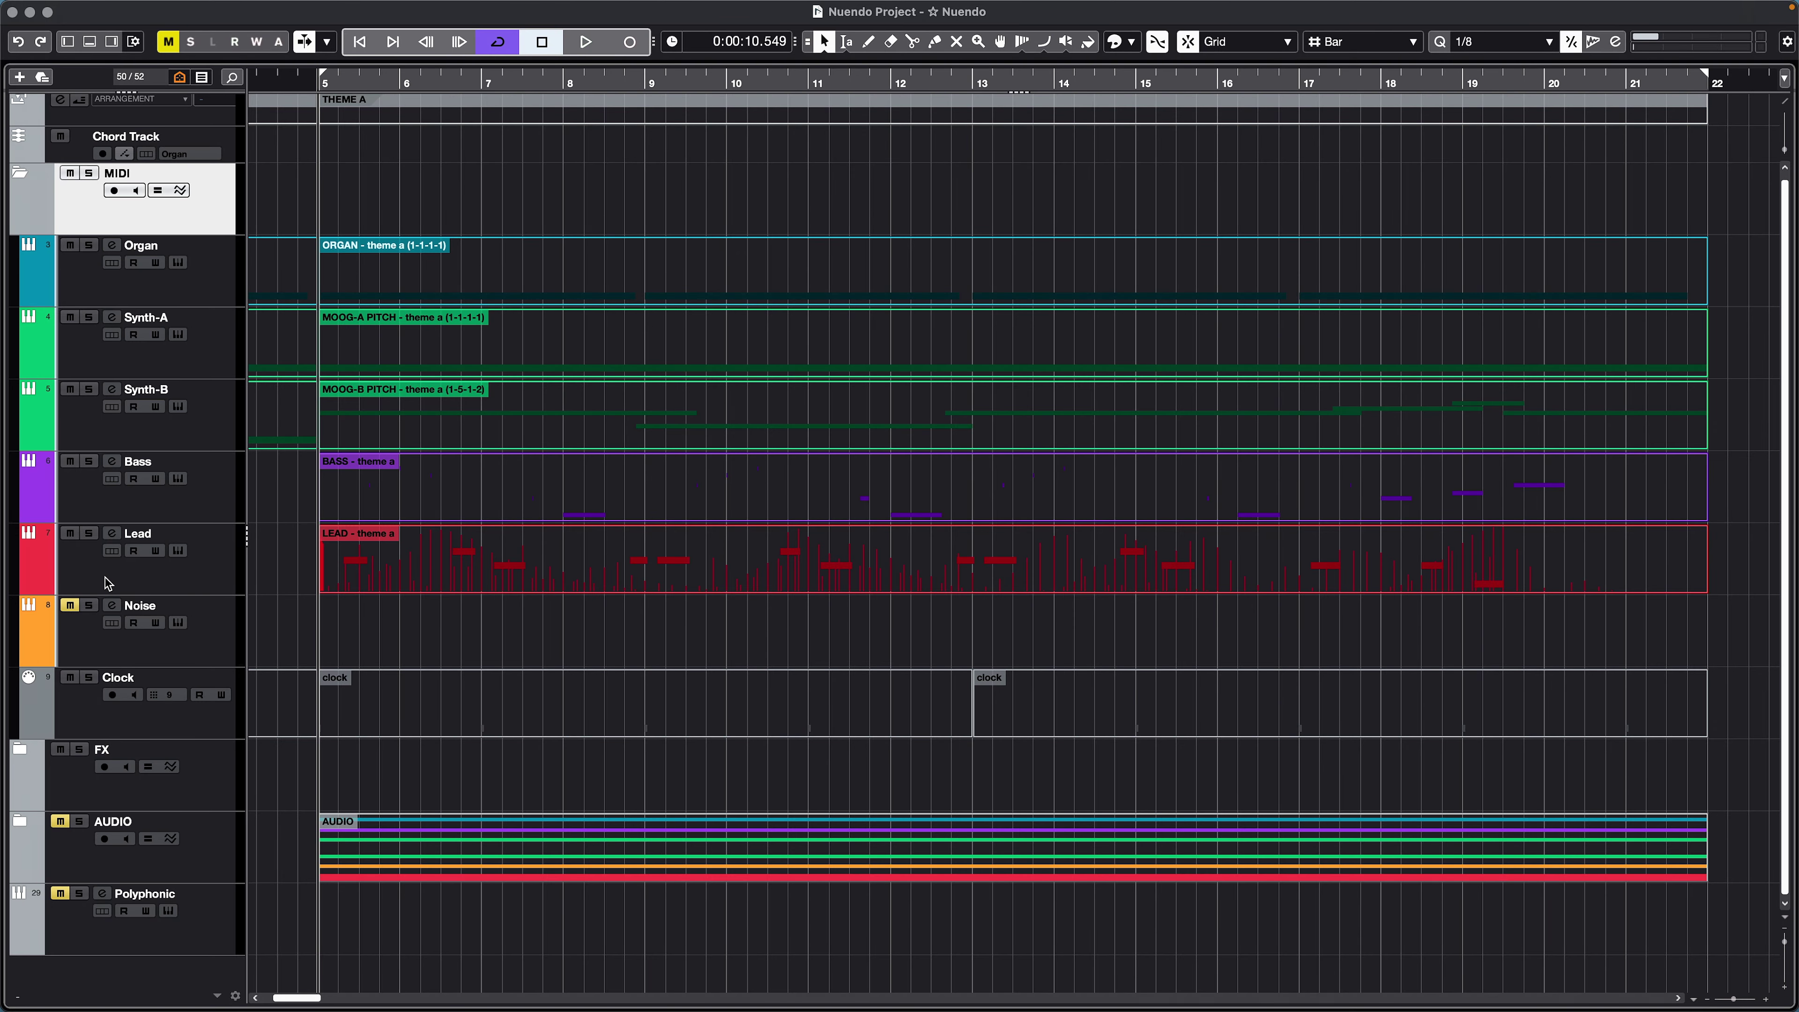
Step: Select the Lead track and render it in place from the Render Settings dialog
{"action": "left_click", "coordinate": [106, 578]}
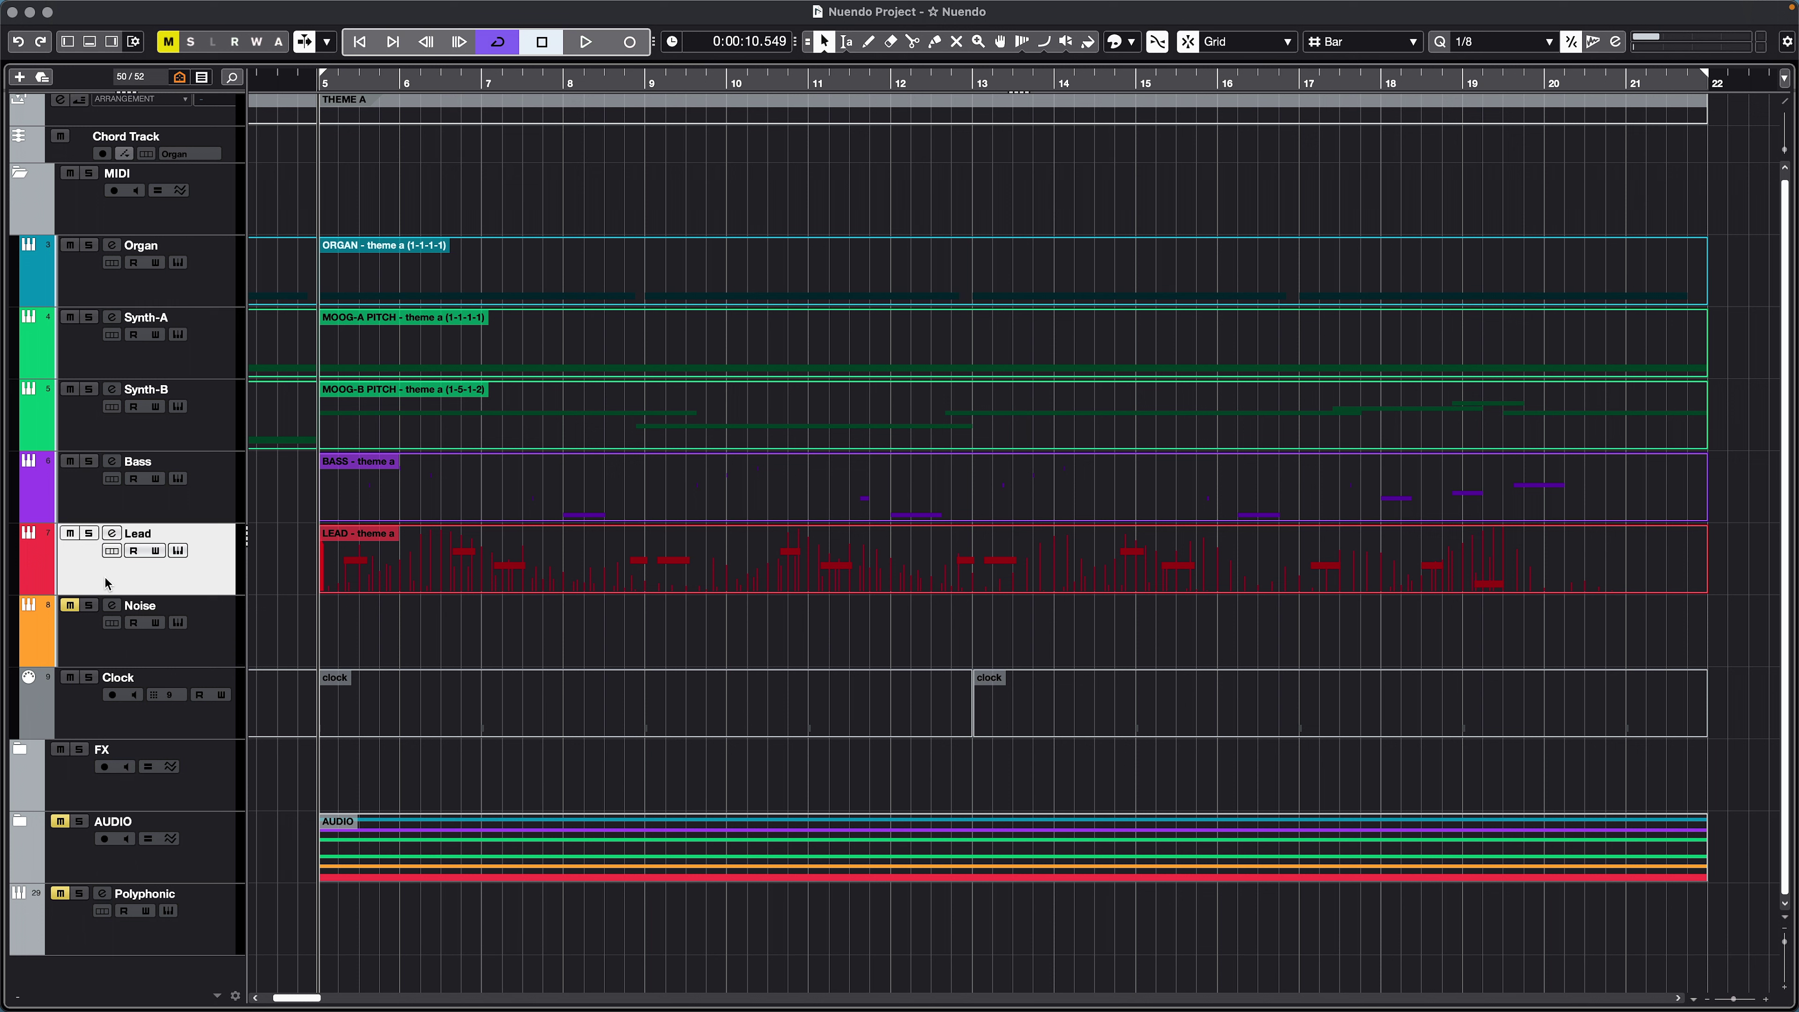
{"action": "left_click", "coordinate": [154, 14]}
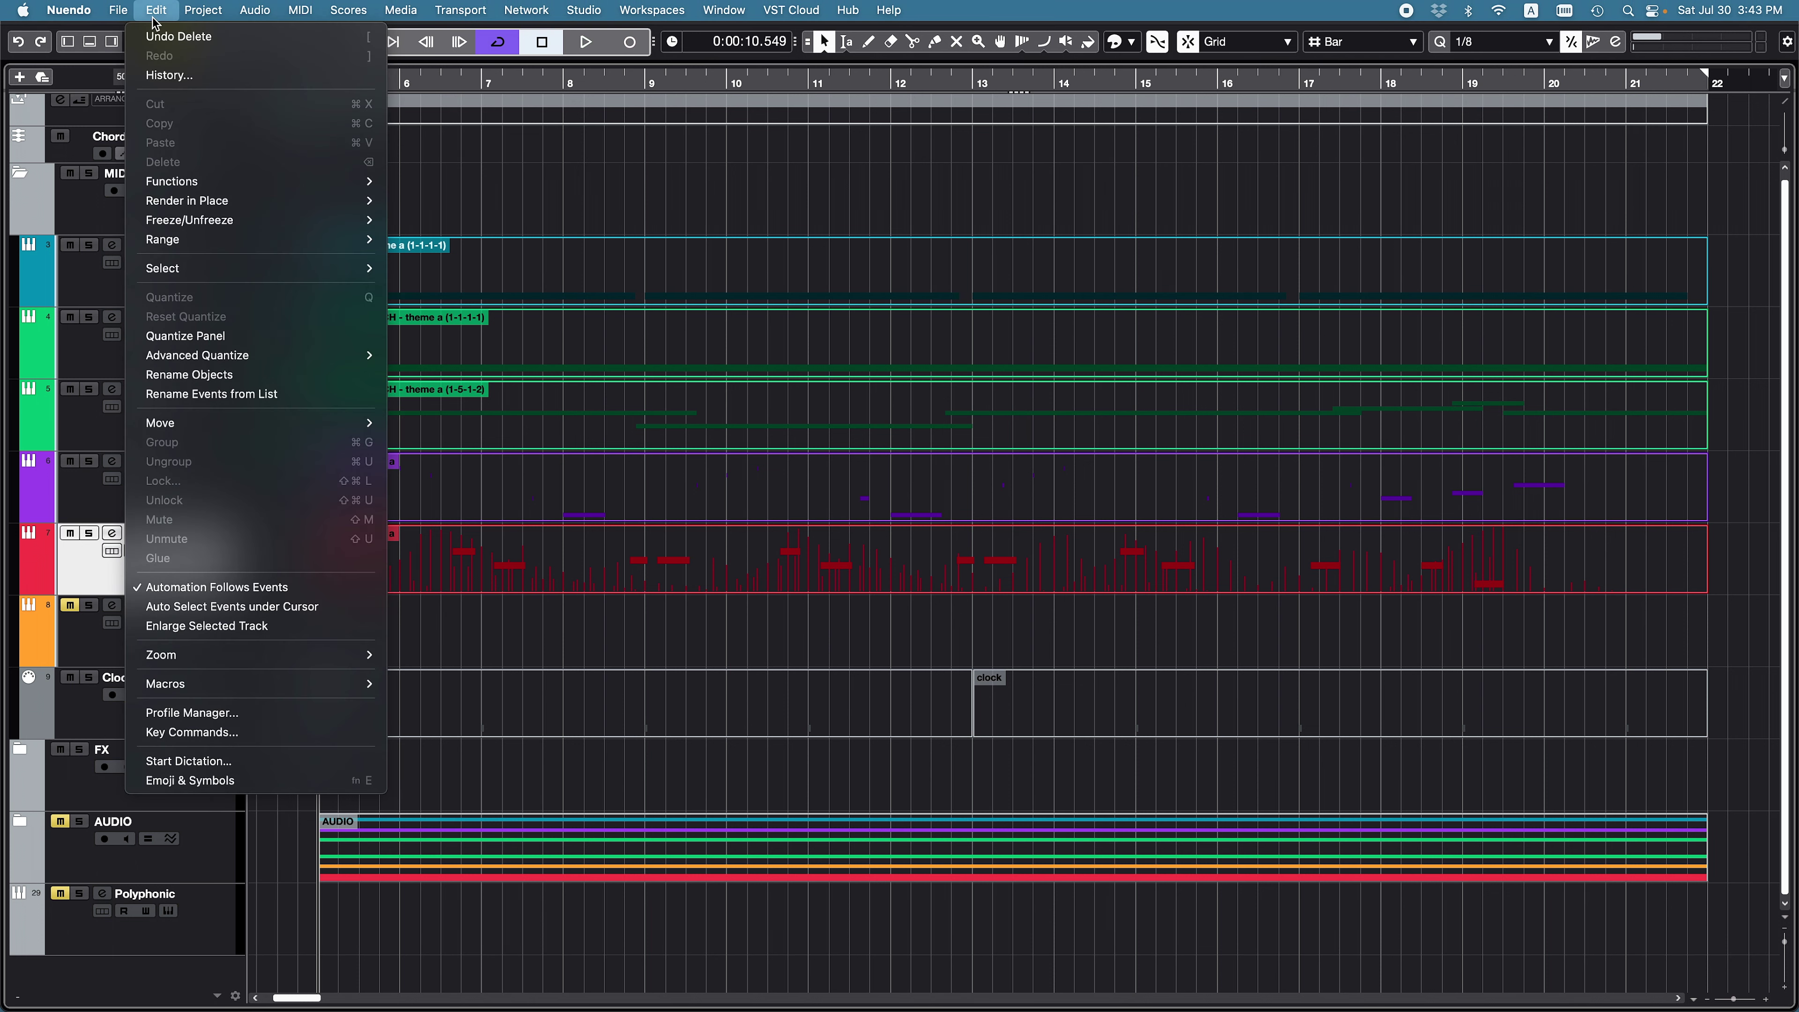
{"action": "mouse_move", "coordinate": [171, 201]}
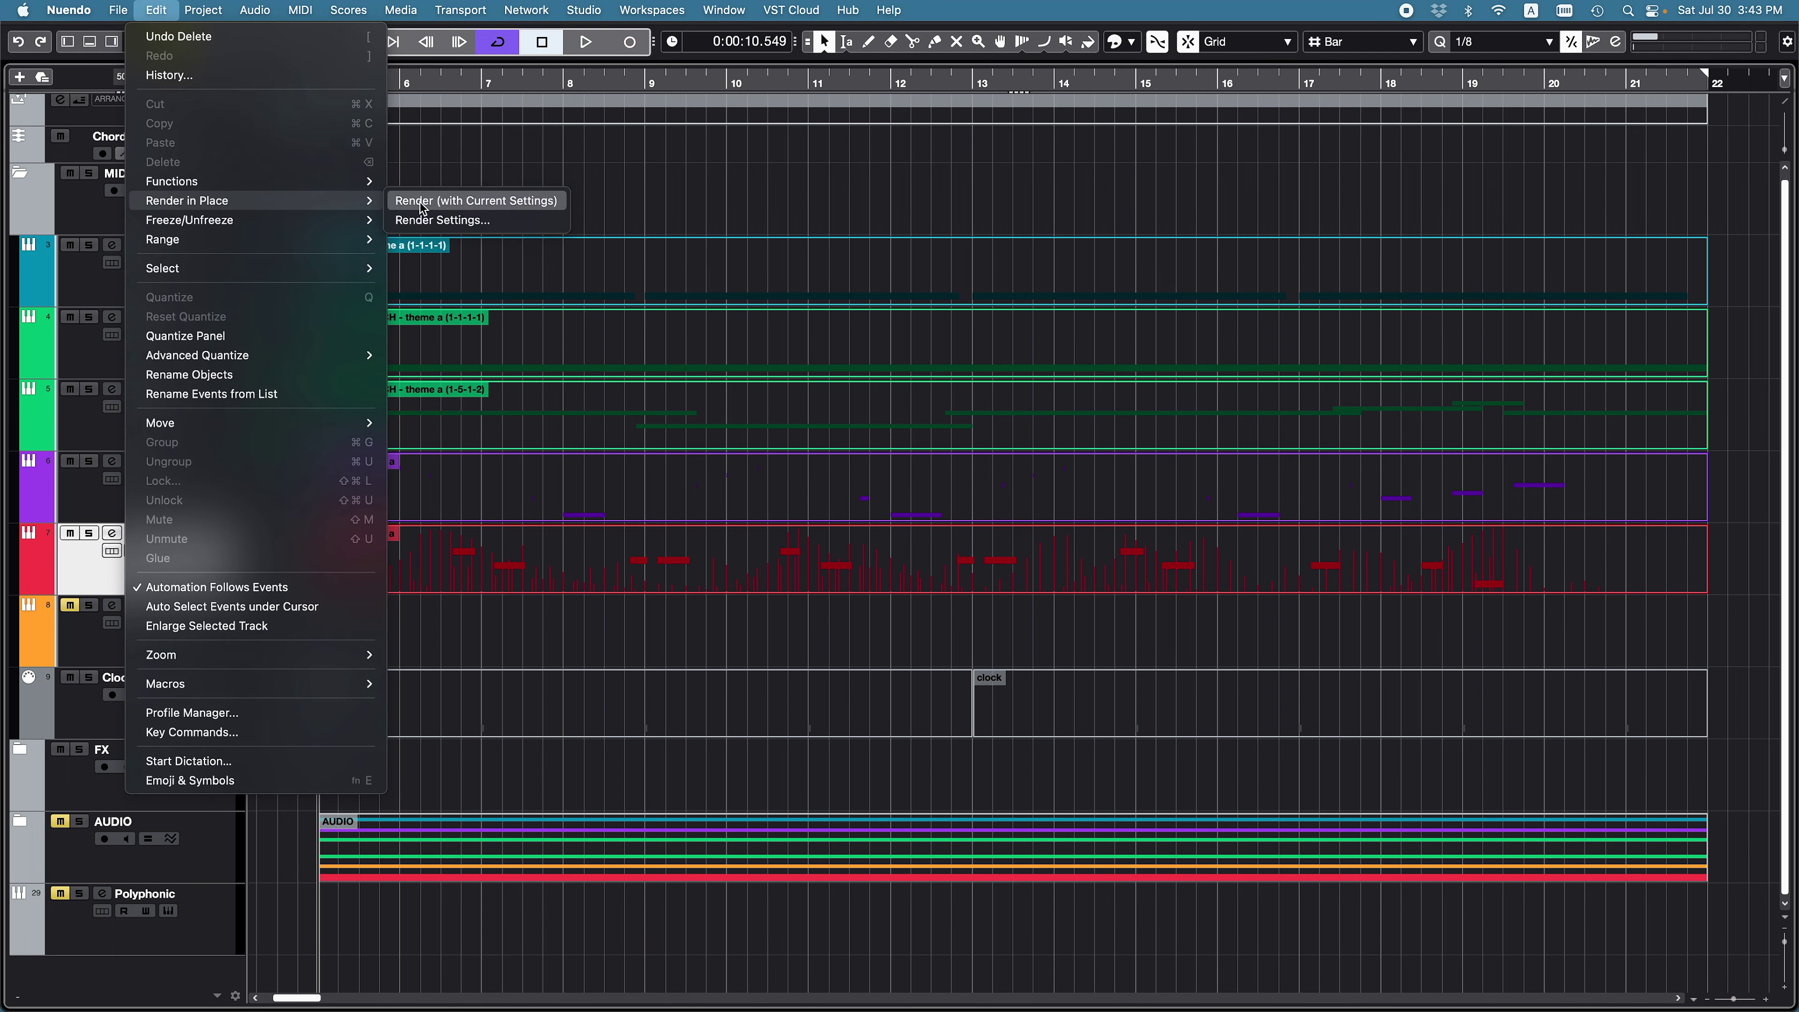
{"action": "left_click", "coordinate": [425, 221]}
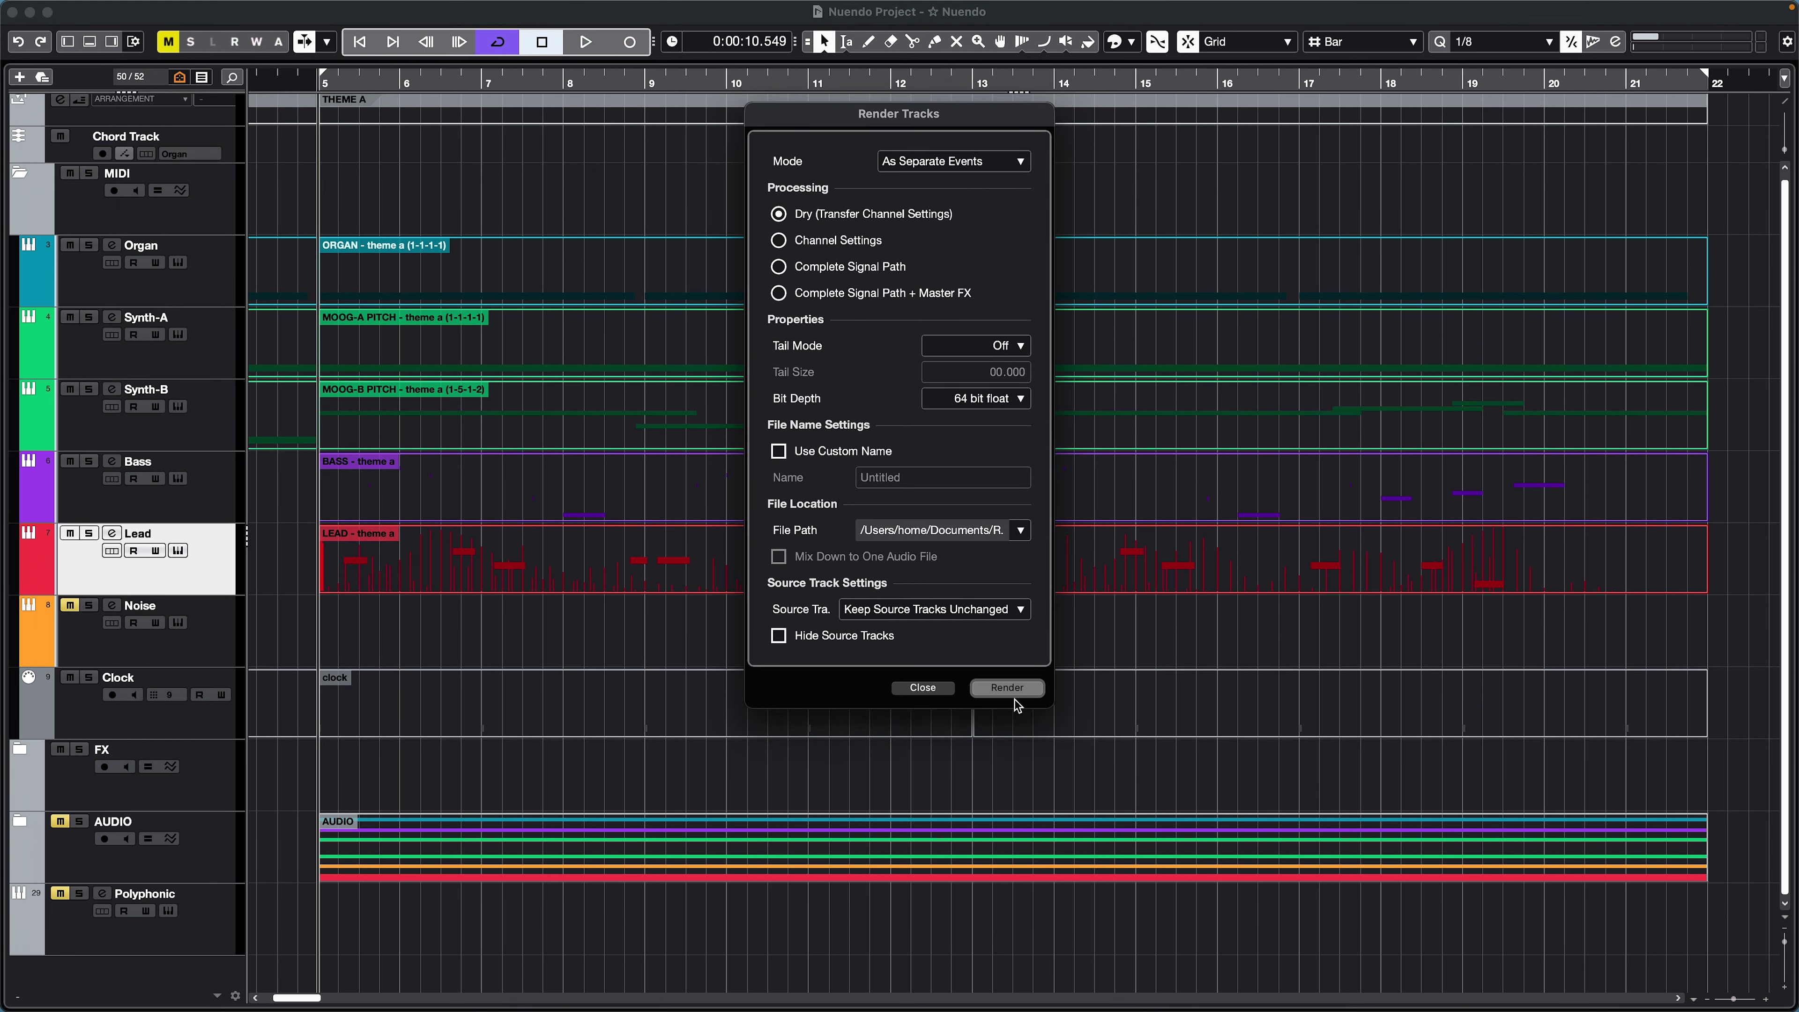
{"action": "left_click", "coordinate": [1007, 687]}
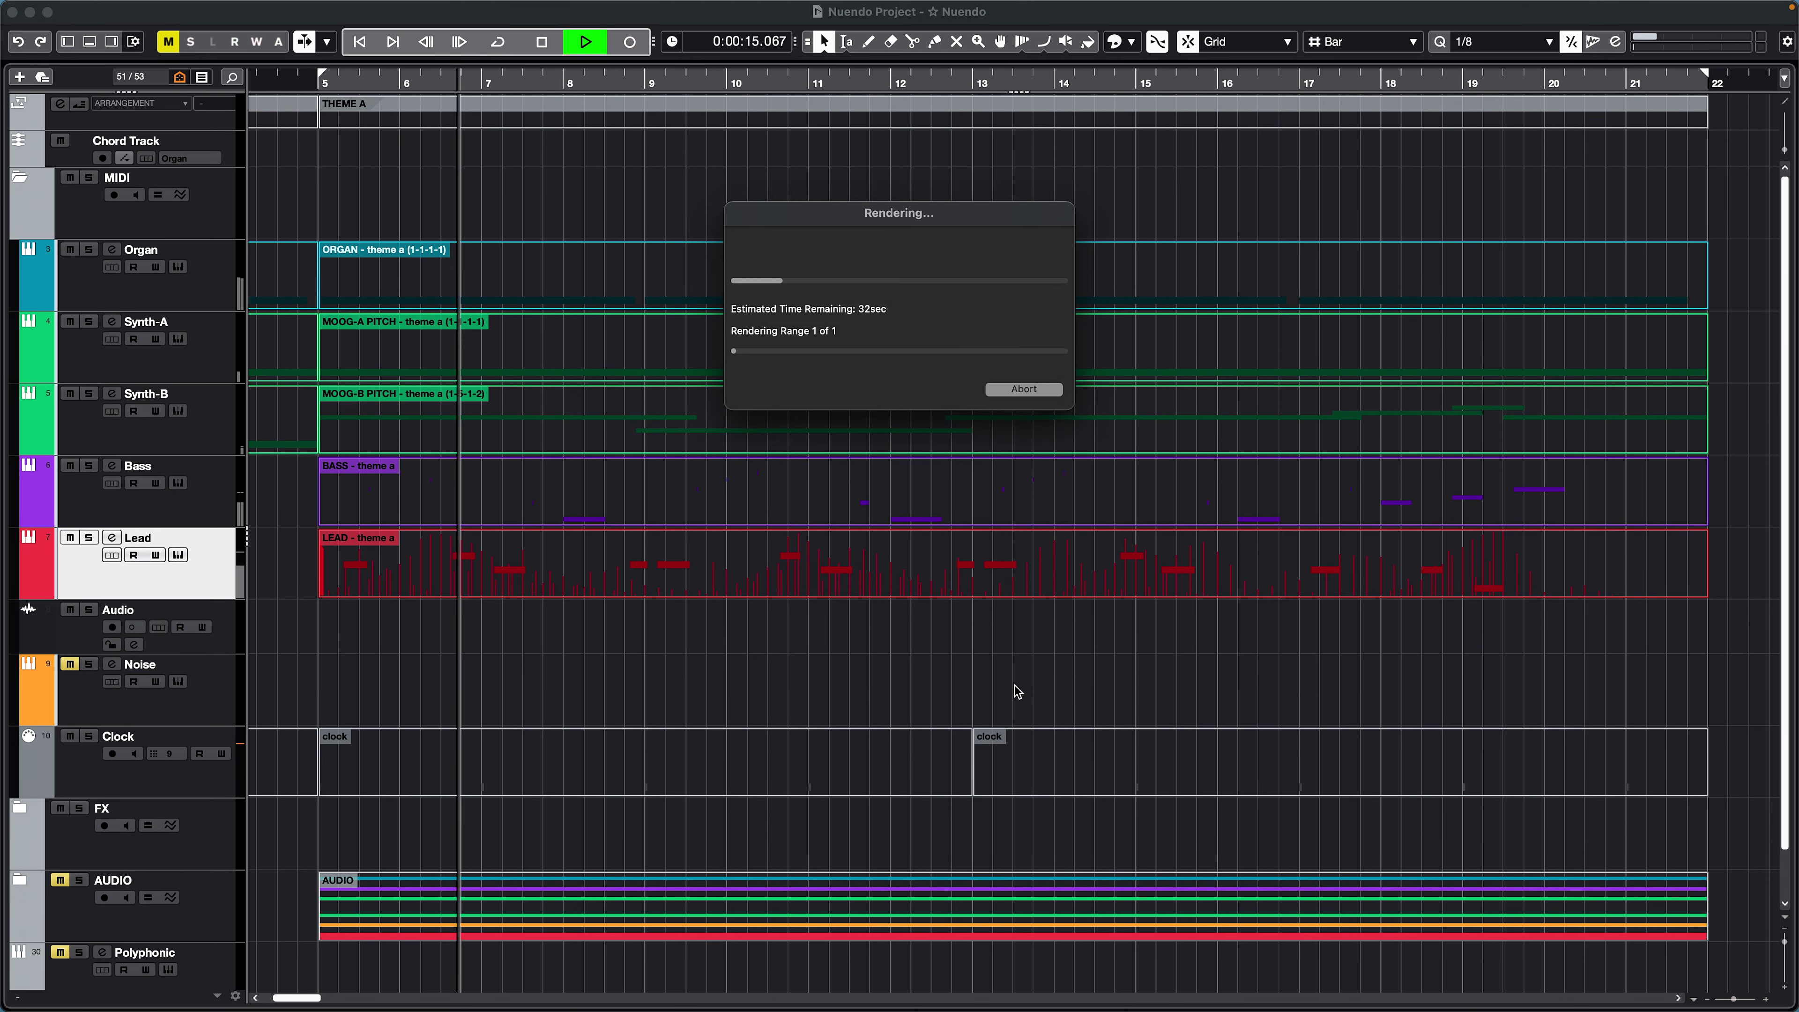
Step: Play the soloed Lead track from bar 5, then solo and play Lead (R) for comparison
{"action": "left_click", "coordinate": [114, 581]}
{"action": "key", "text": "s"}
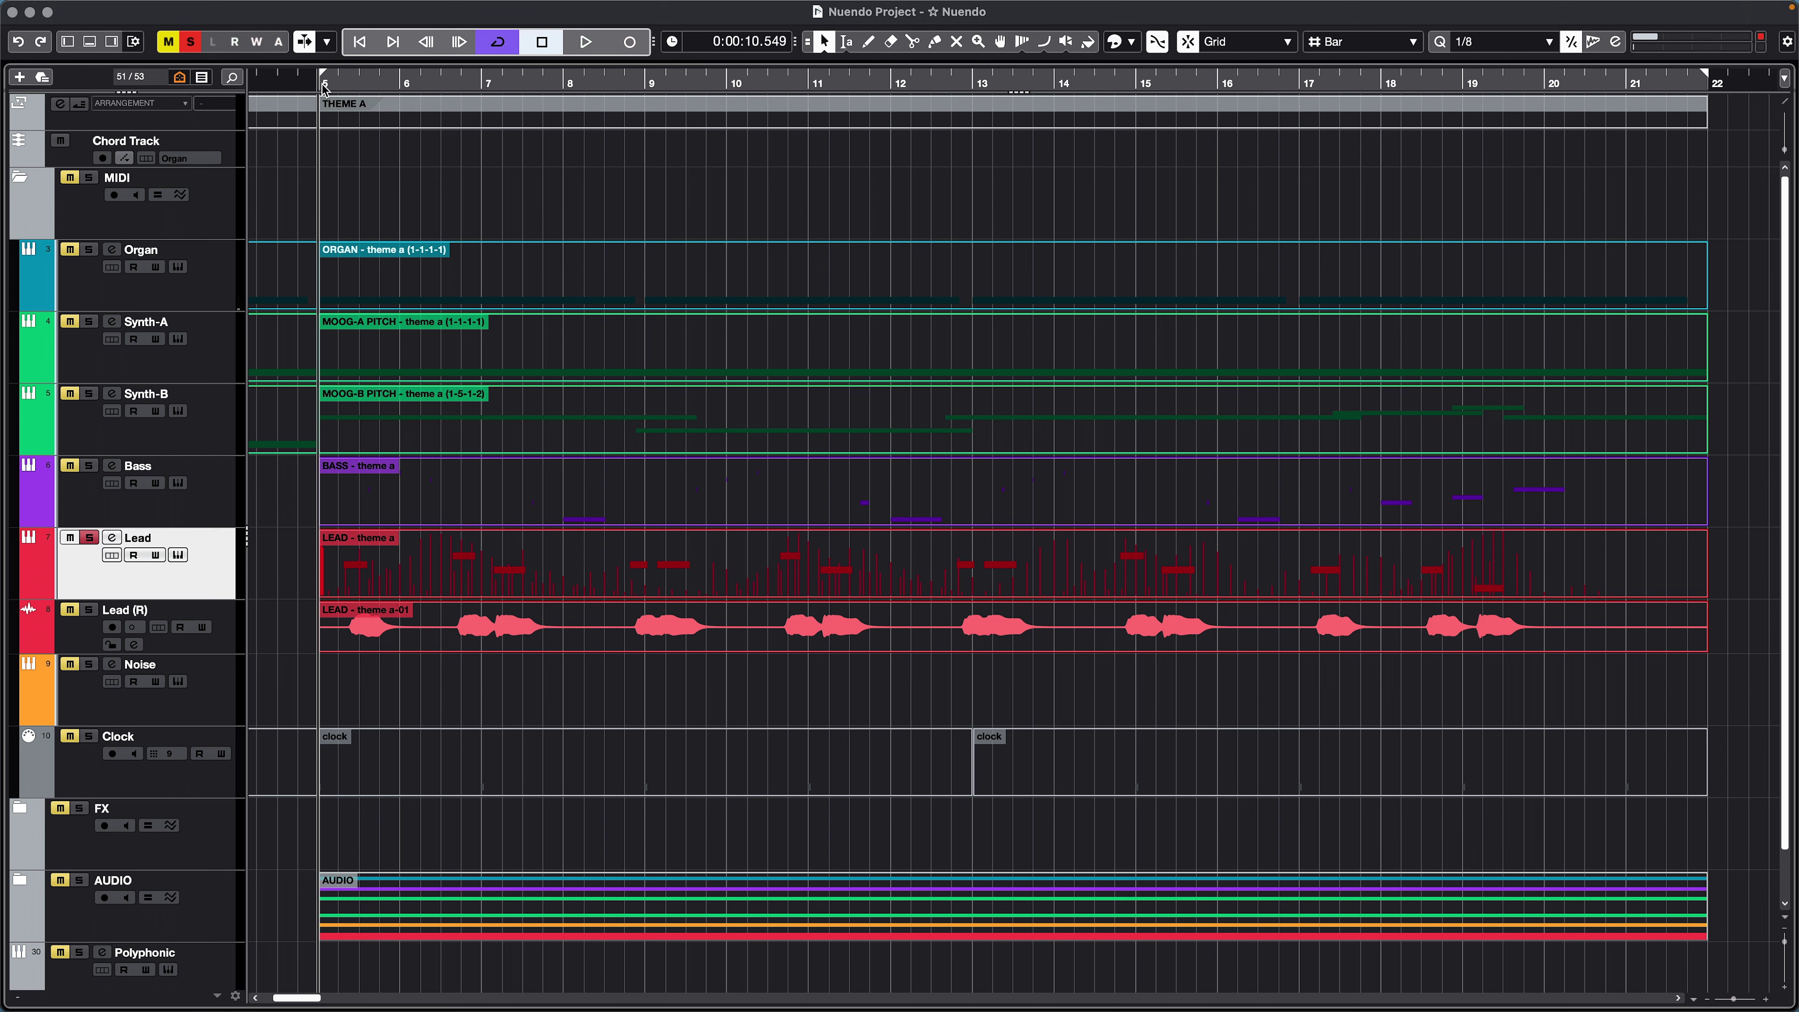
{"action": "double_click", "coordinate": [324, 86]}
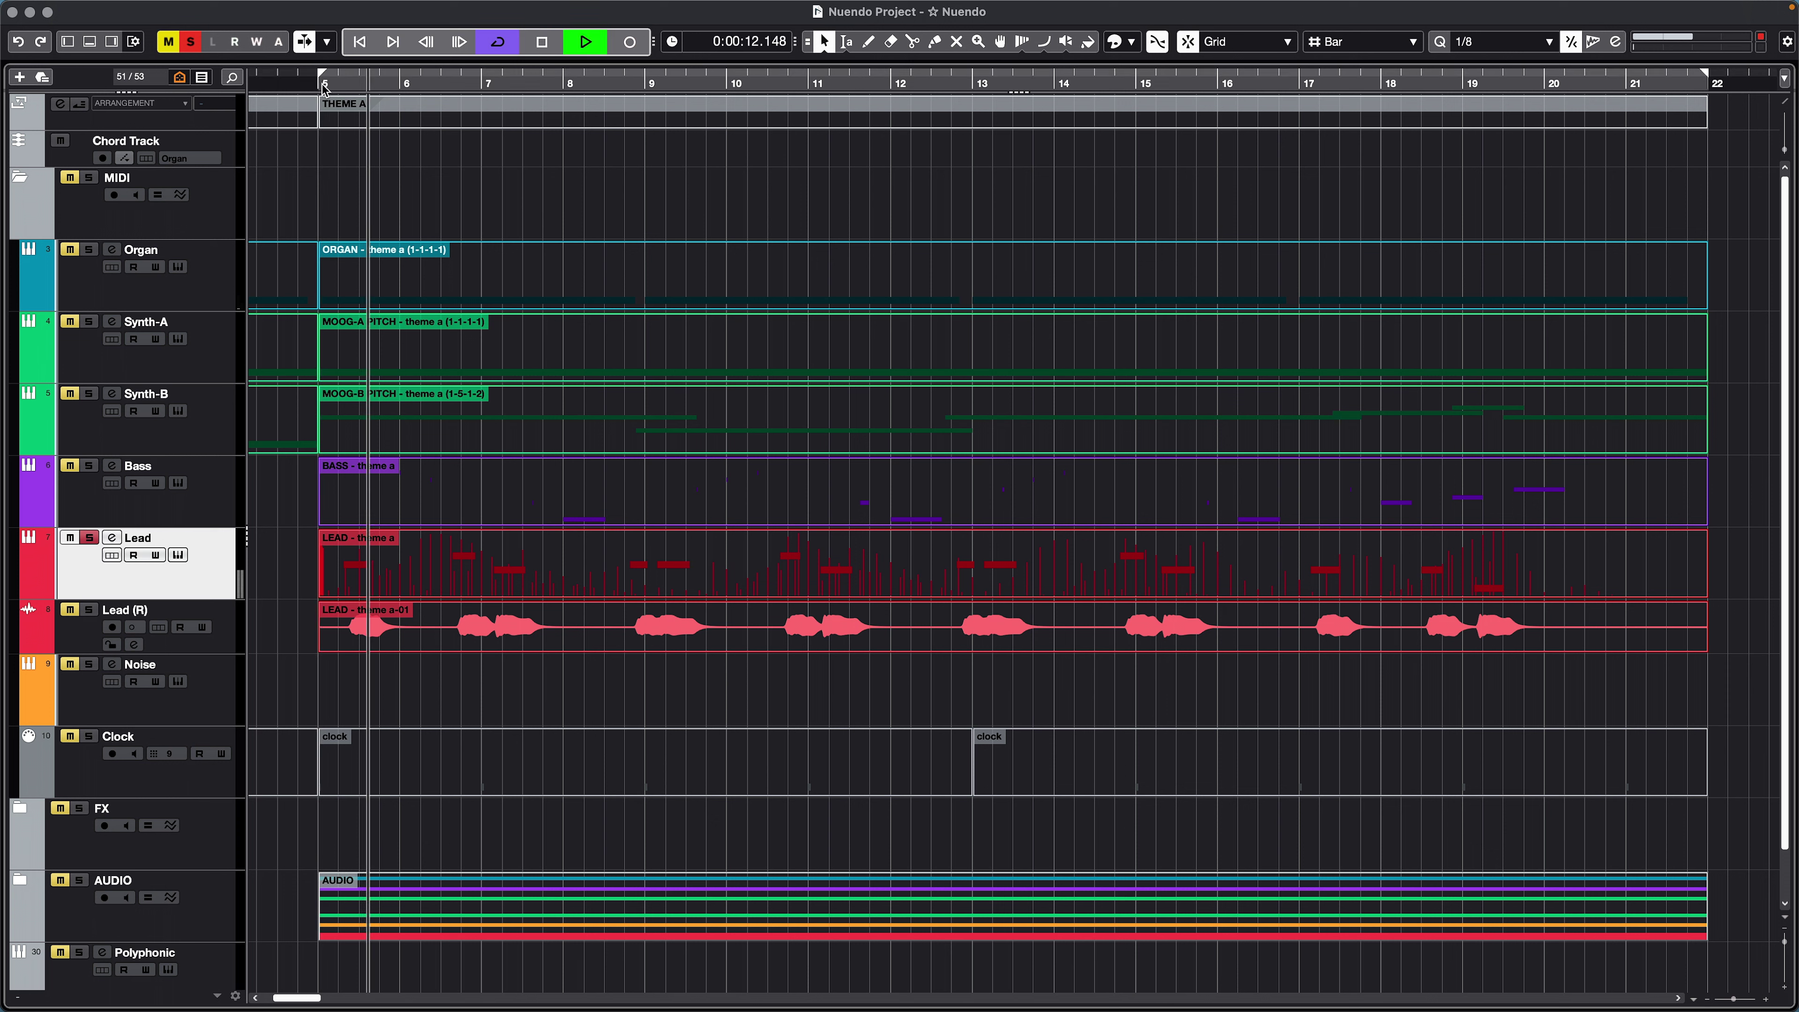
{"action": "key", "text": "space"}
{"action": "left_click", "coordinate": [89, 537]}
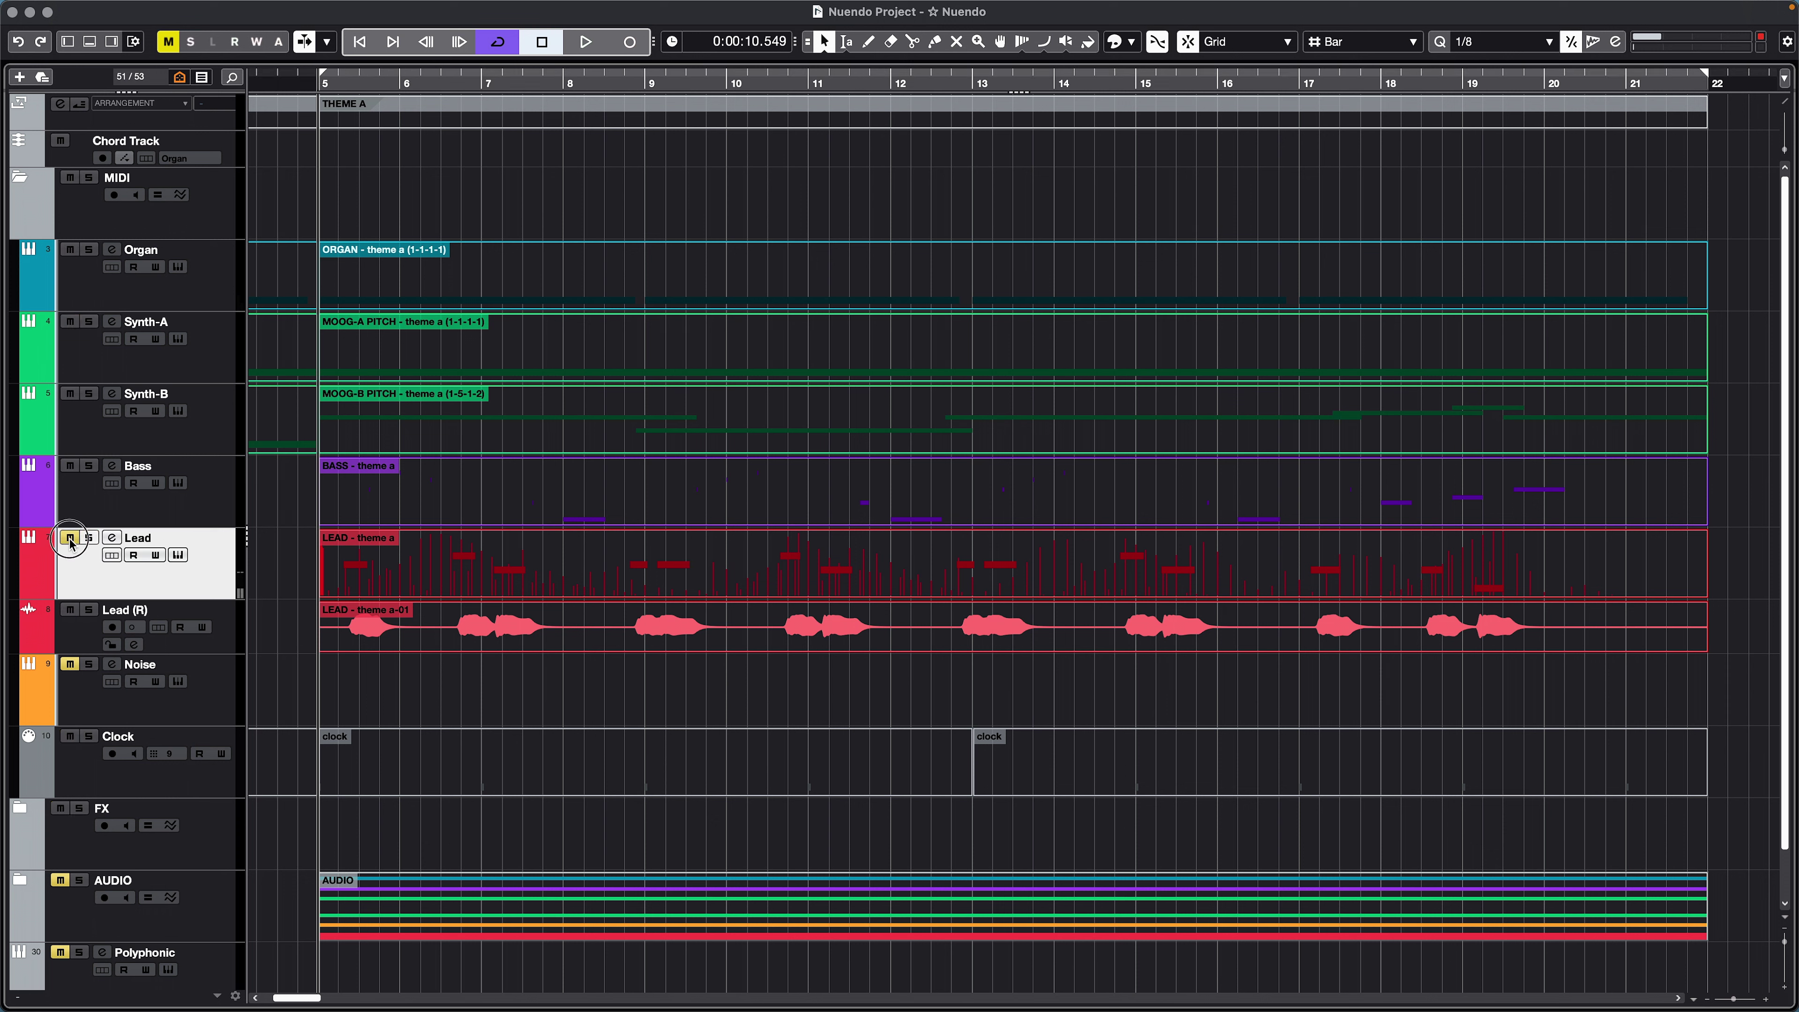
{"action": "left_click", "coordinate": [89, 610]}
{"action": "key", "text": "space"}
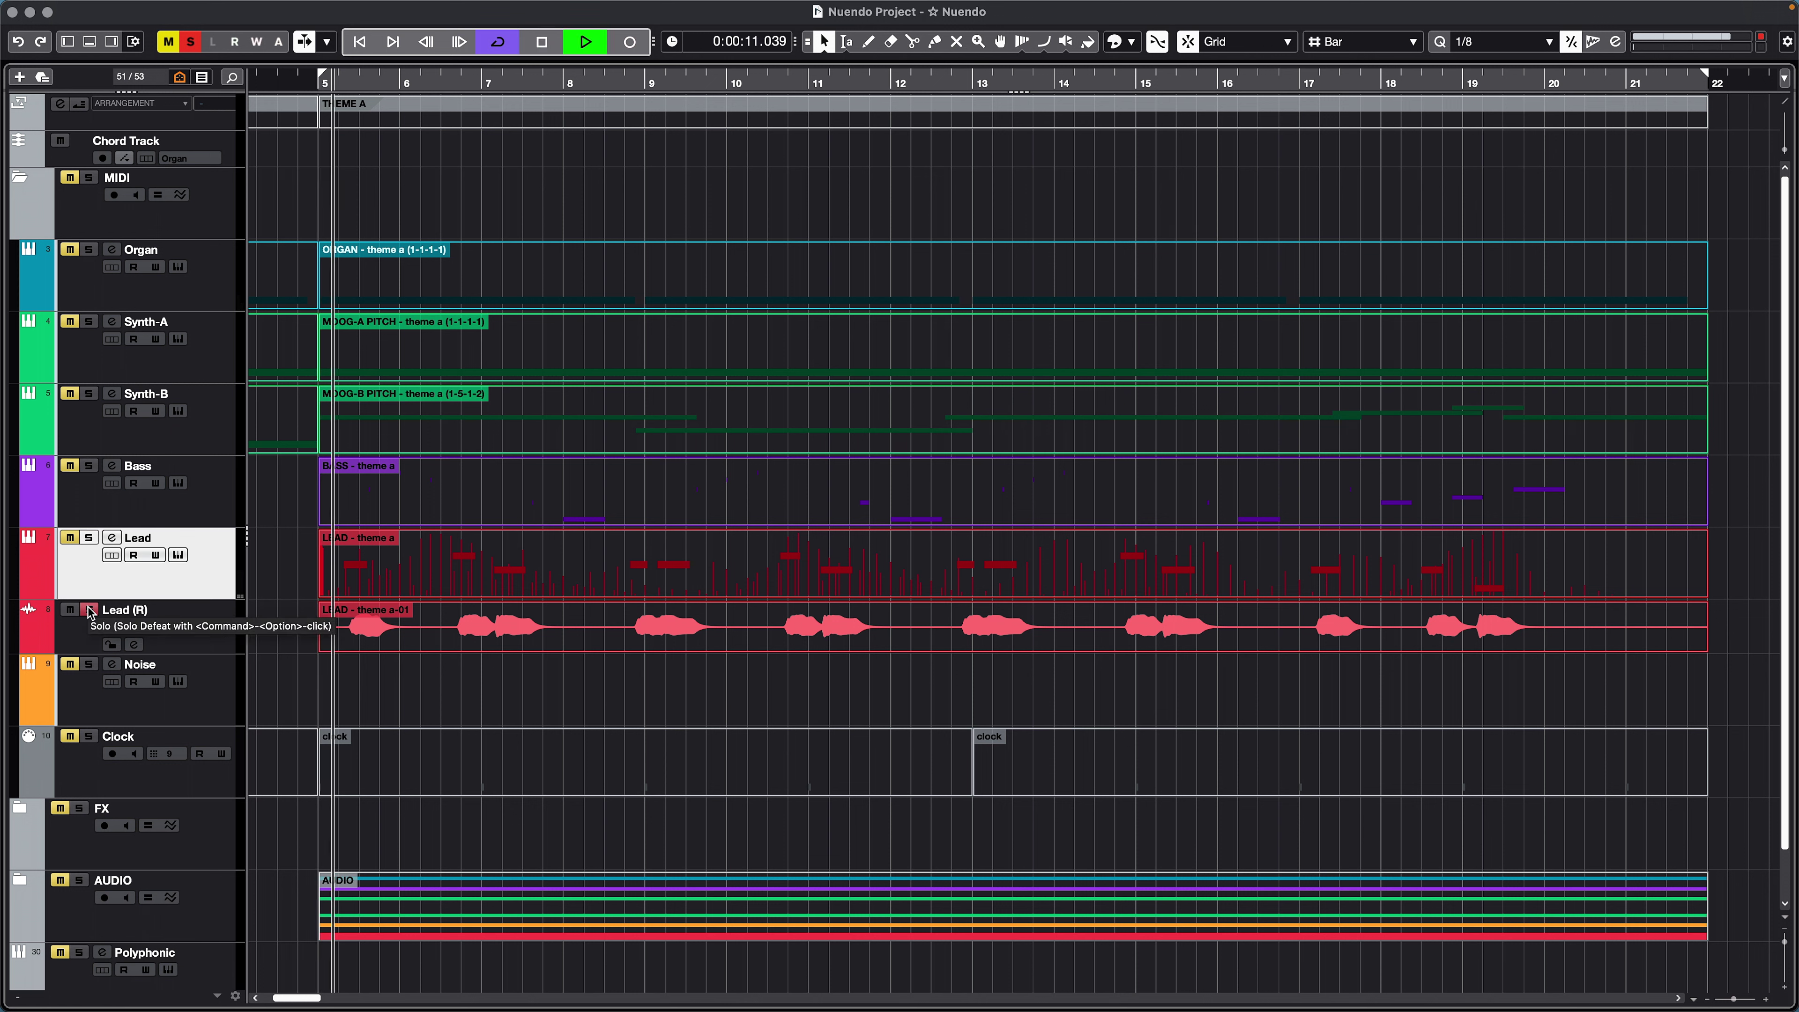
{"action": "key", "text": "space"}
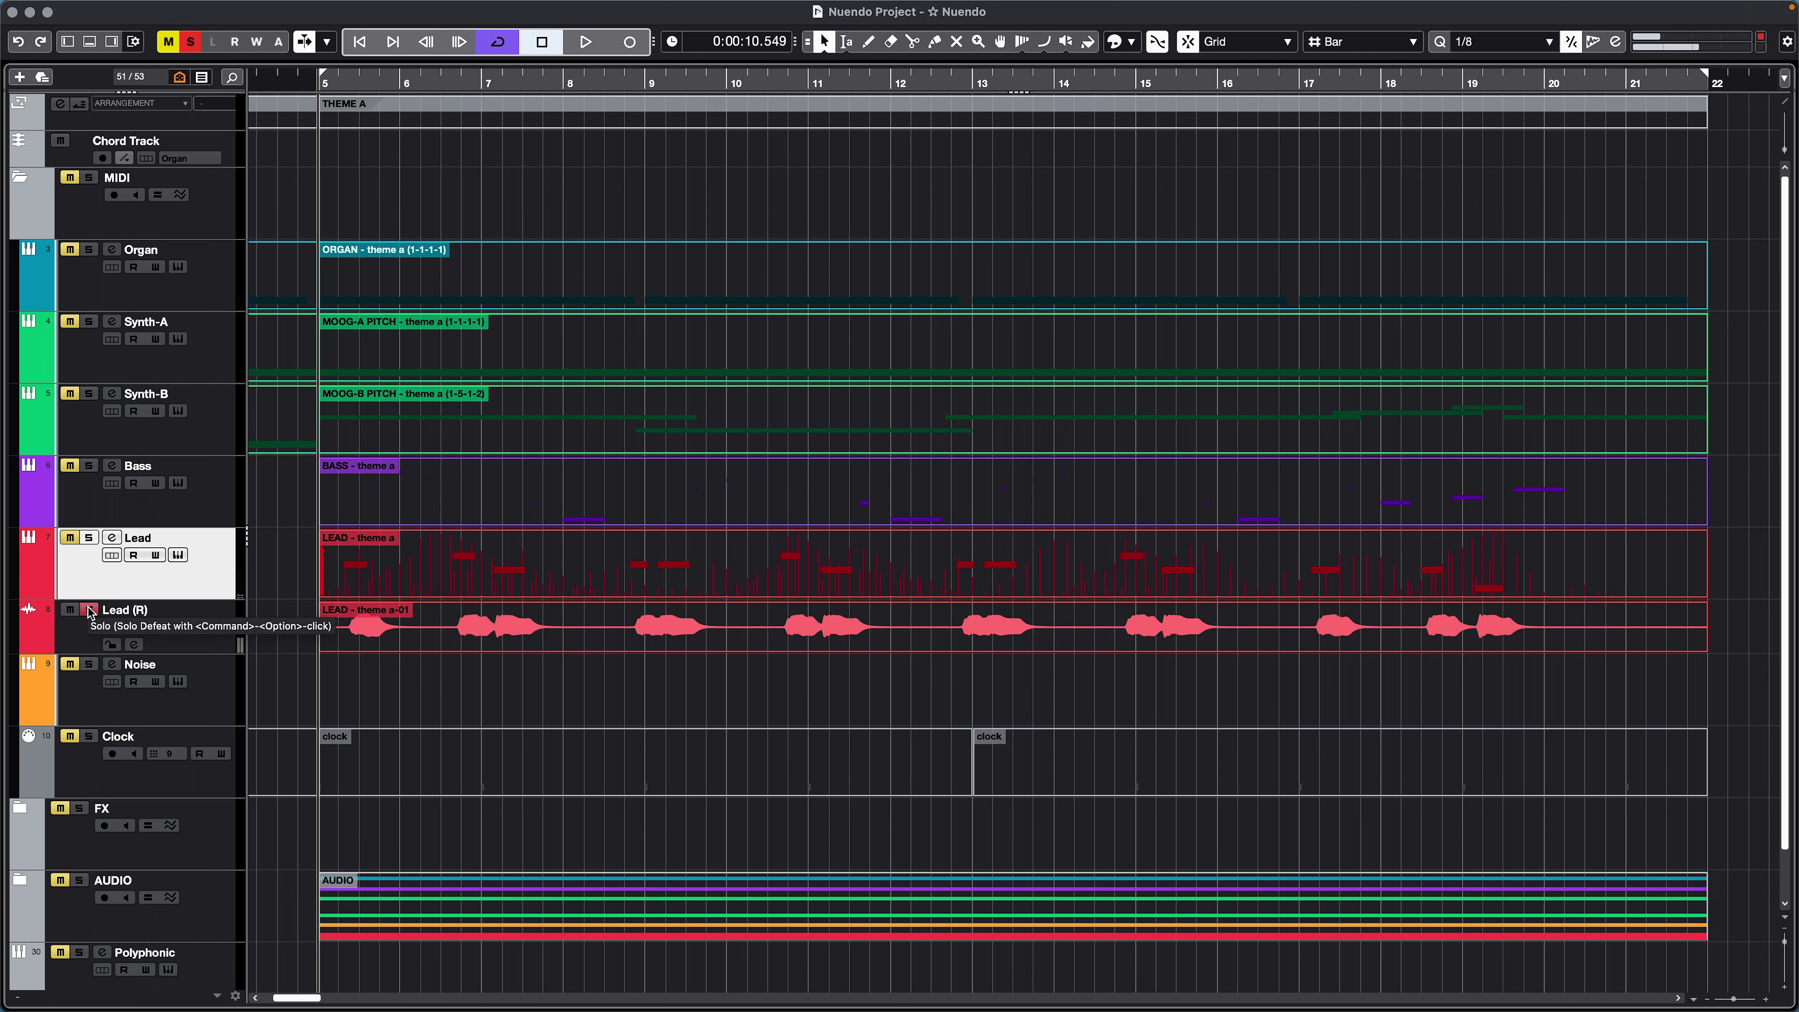
Step: Review Lead (R)'s fader, inserts and Delay/Bricasti sends in the Inspector, then switch to MIOConsole3d
{"action": "left_click", "coordinate": [83, 637]}
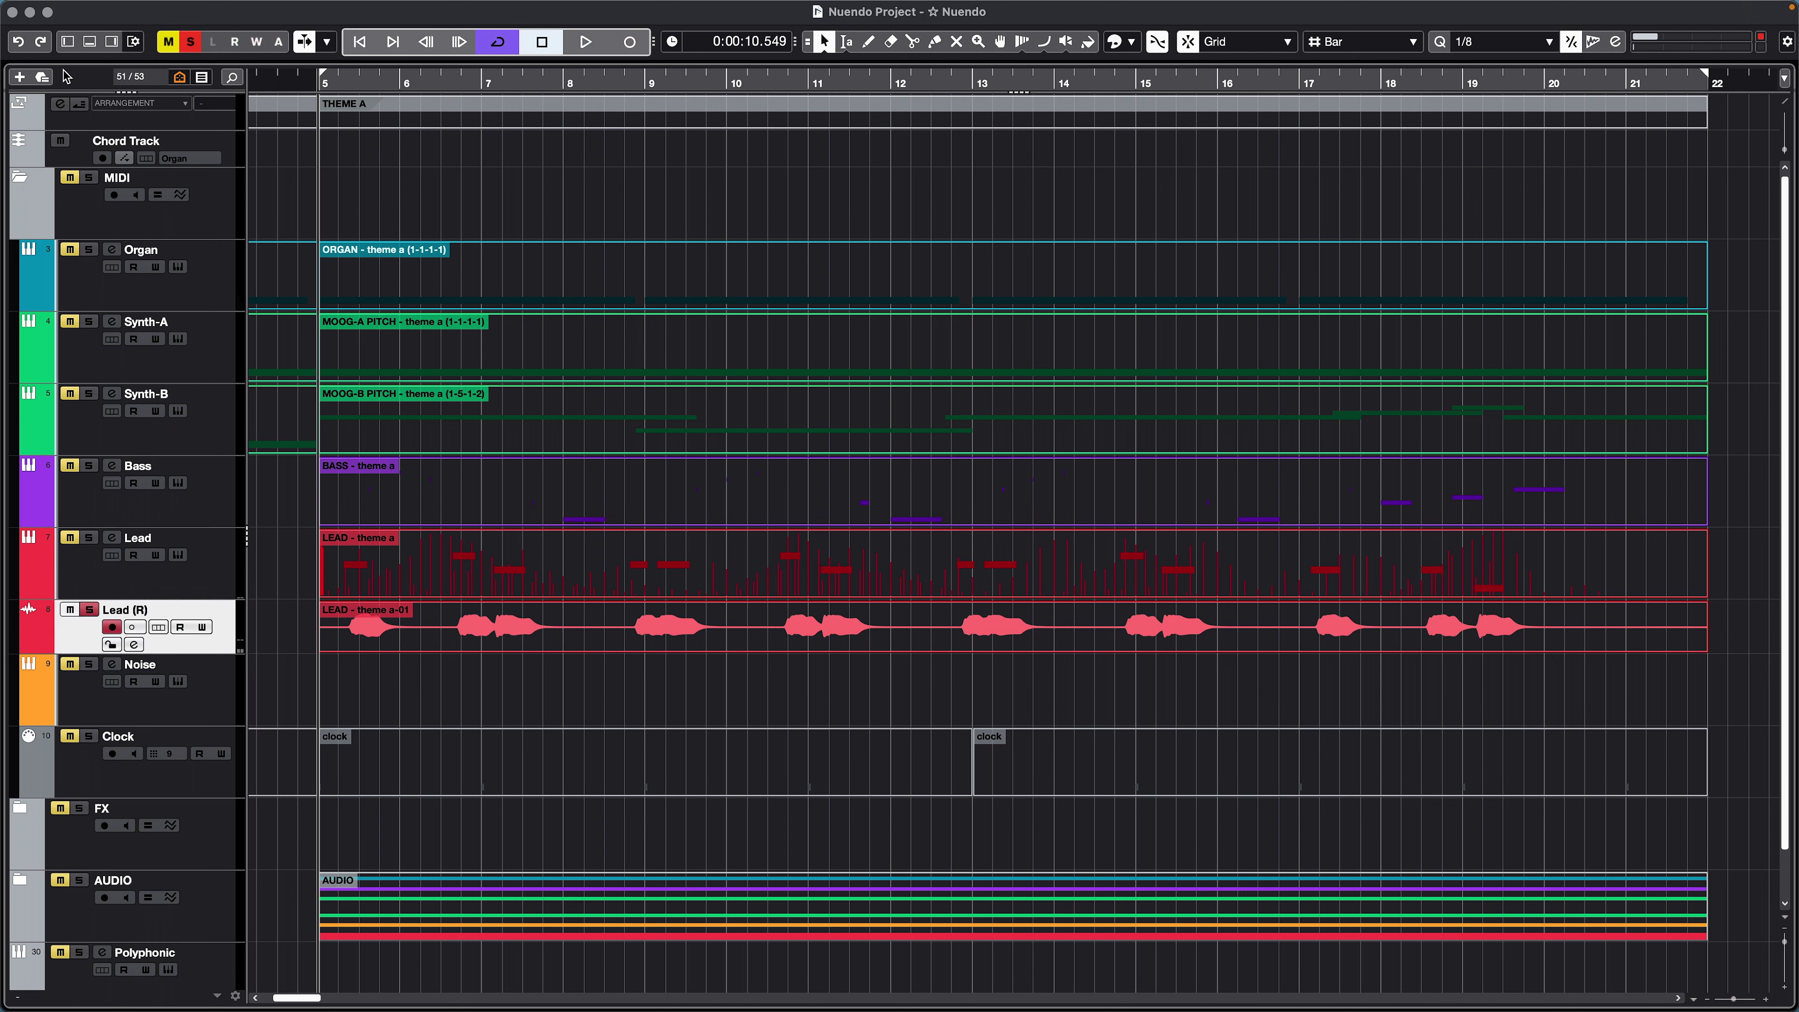
{"action": "left_click", "coordinate": [68, 43]}
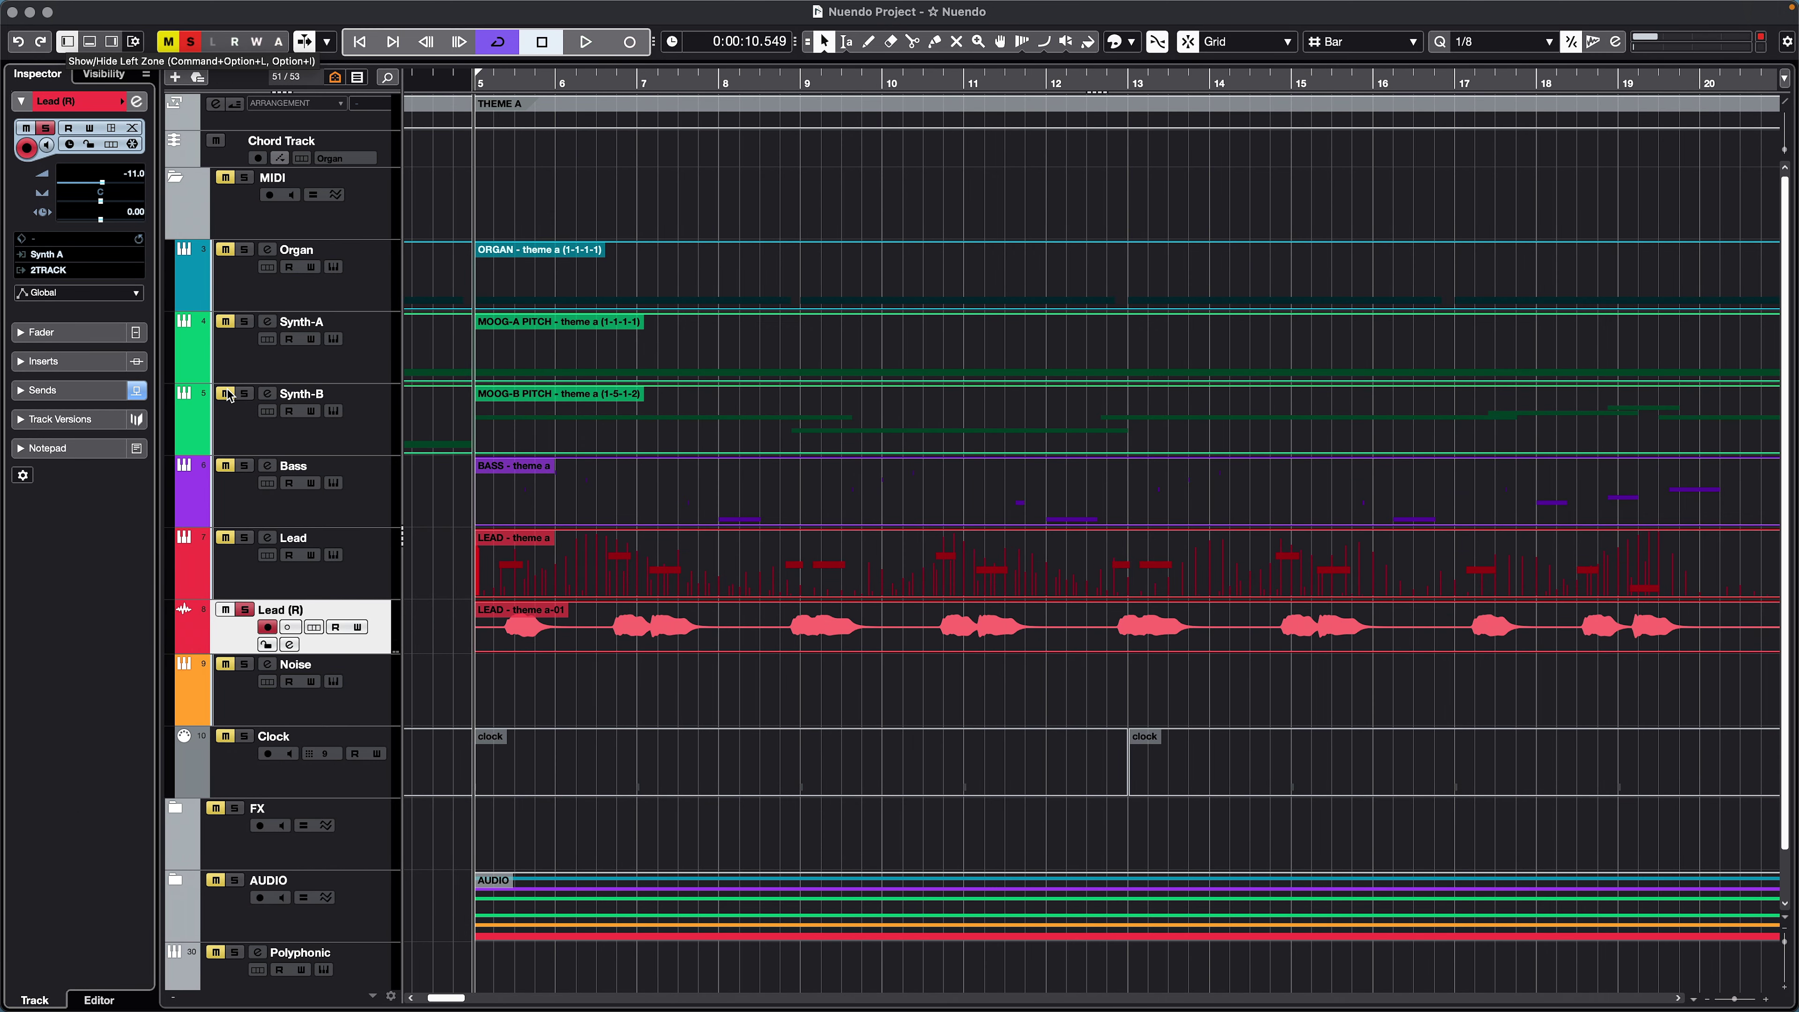
{"action": "left_click", "coordinate": [47, 332]}
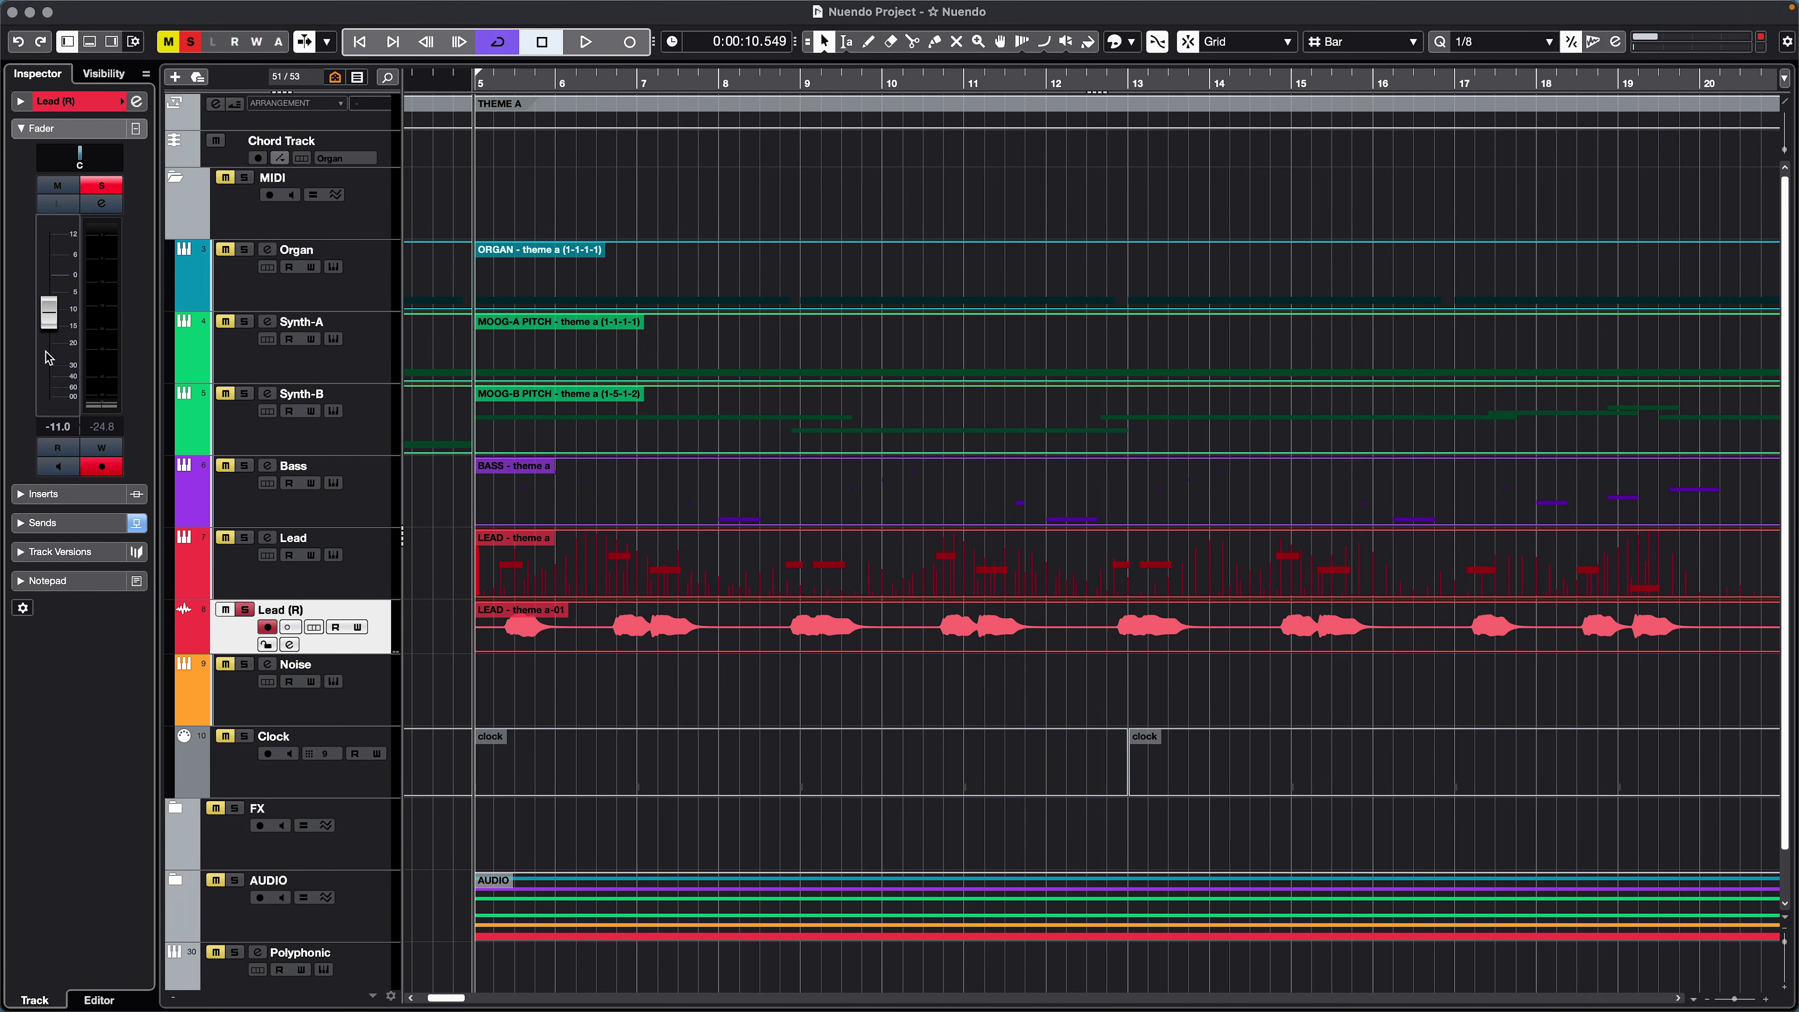
{"action": "left_click", "coordinate": [92, 495]}
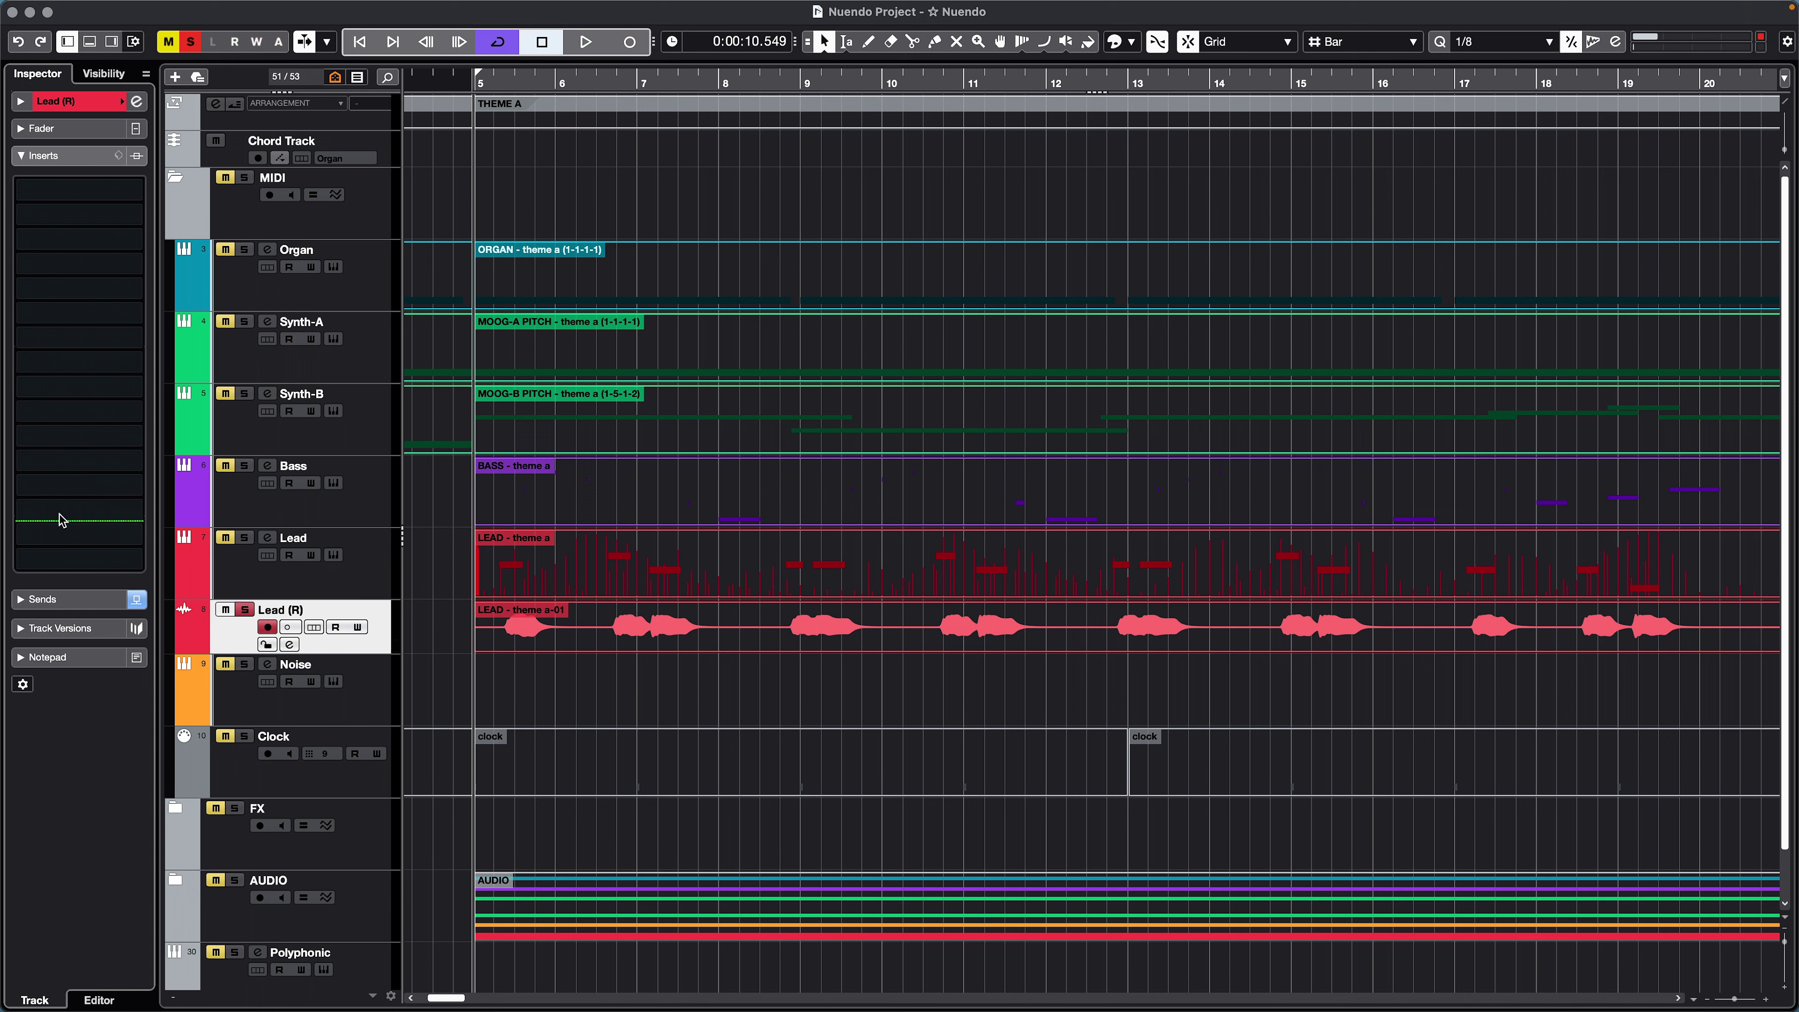
{"action": "left_click", "coordinate": [59, 599]}
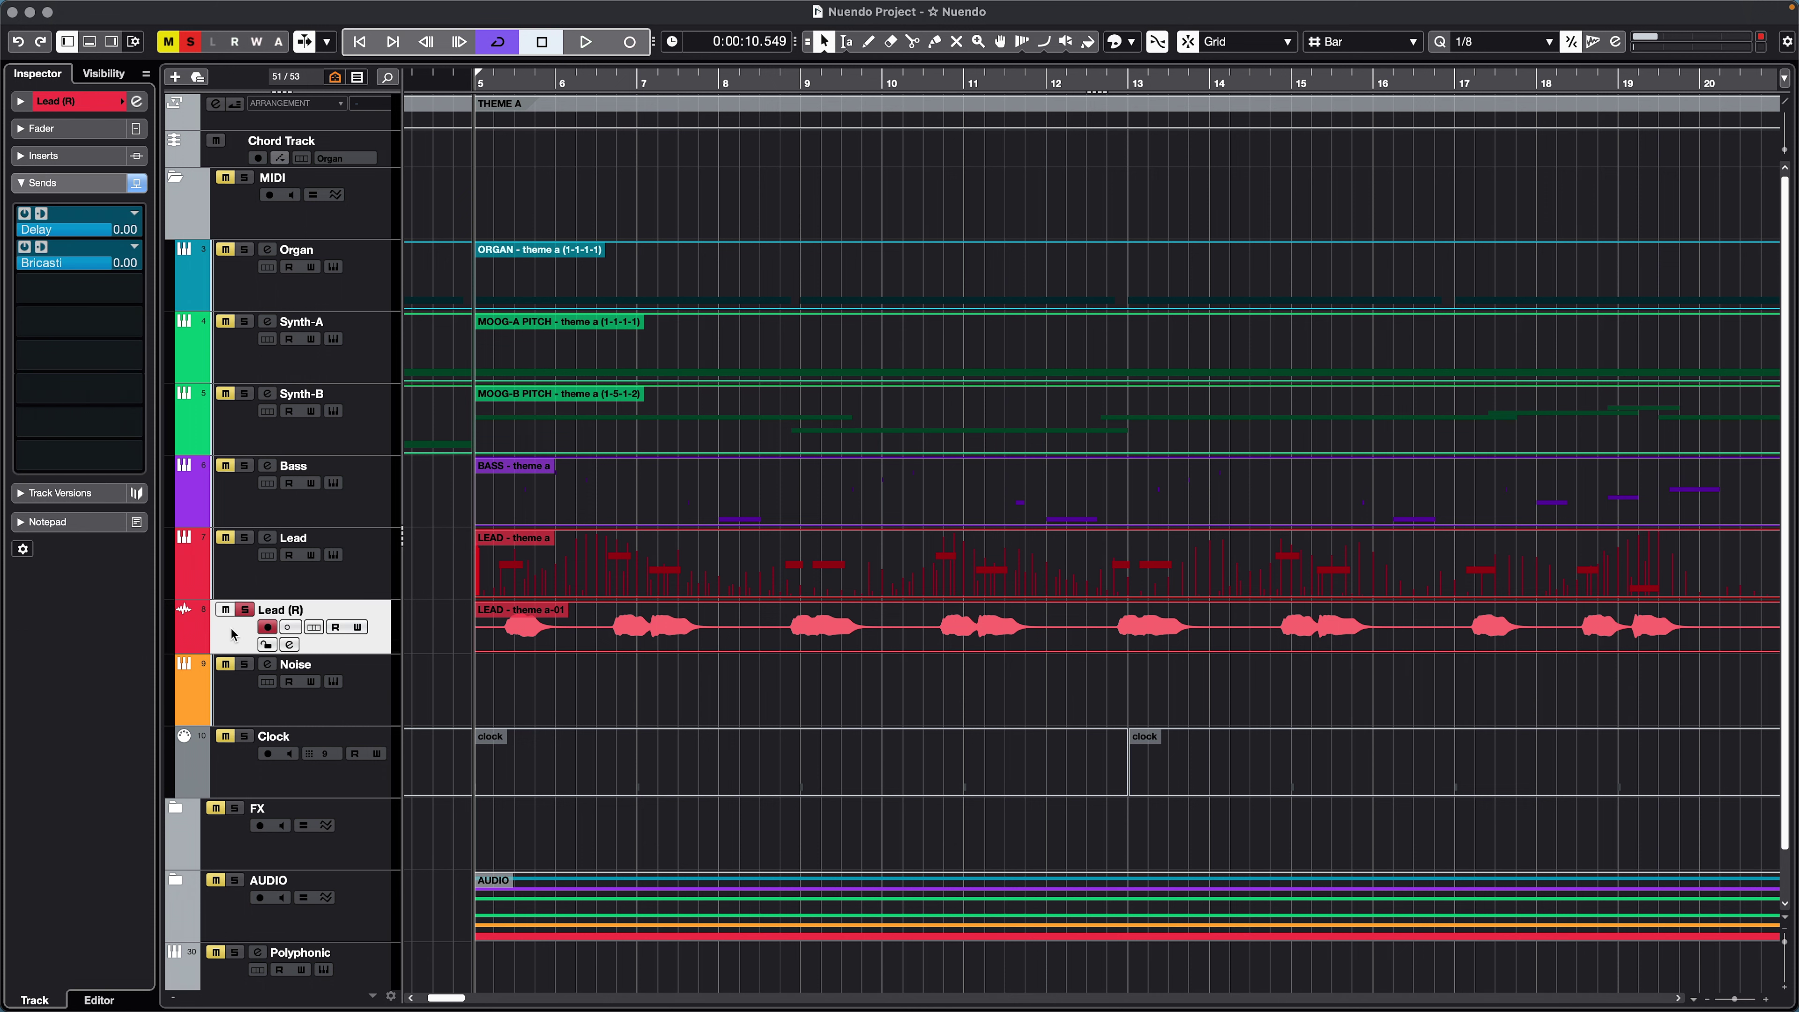
{"action": "left_click", "coordinate": [56, 104]}
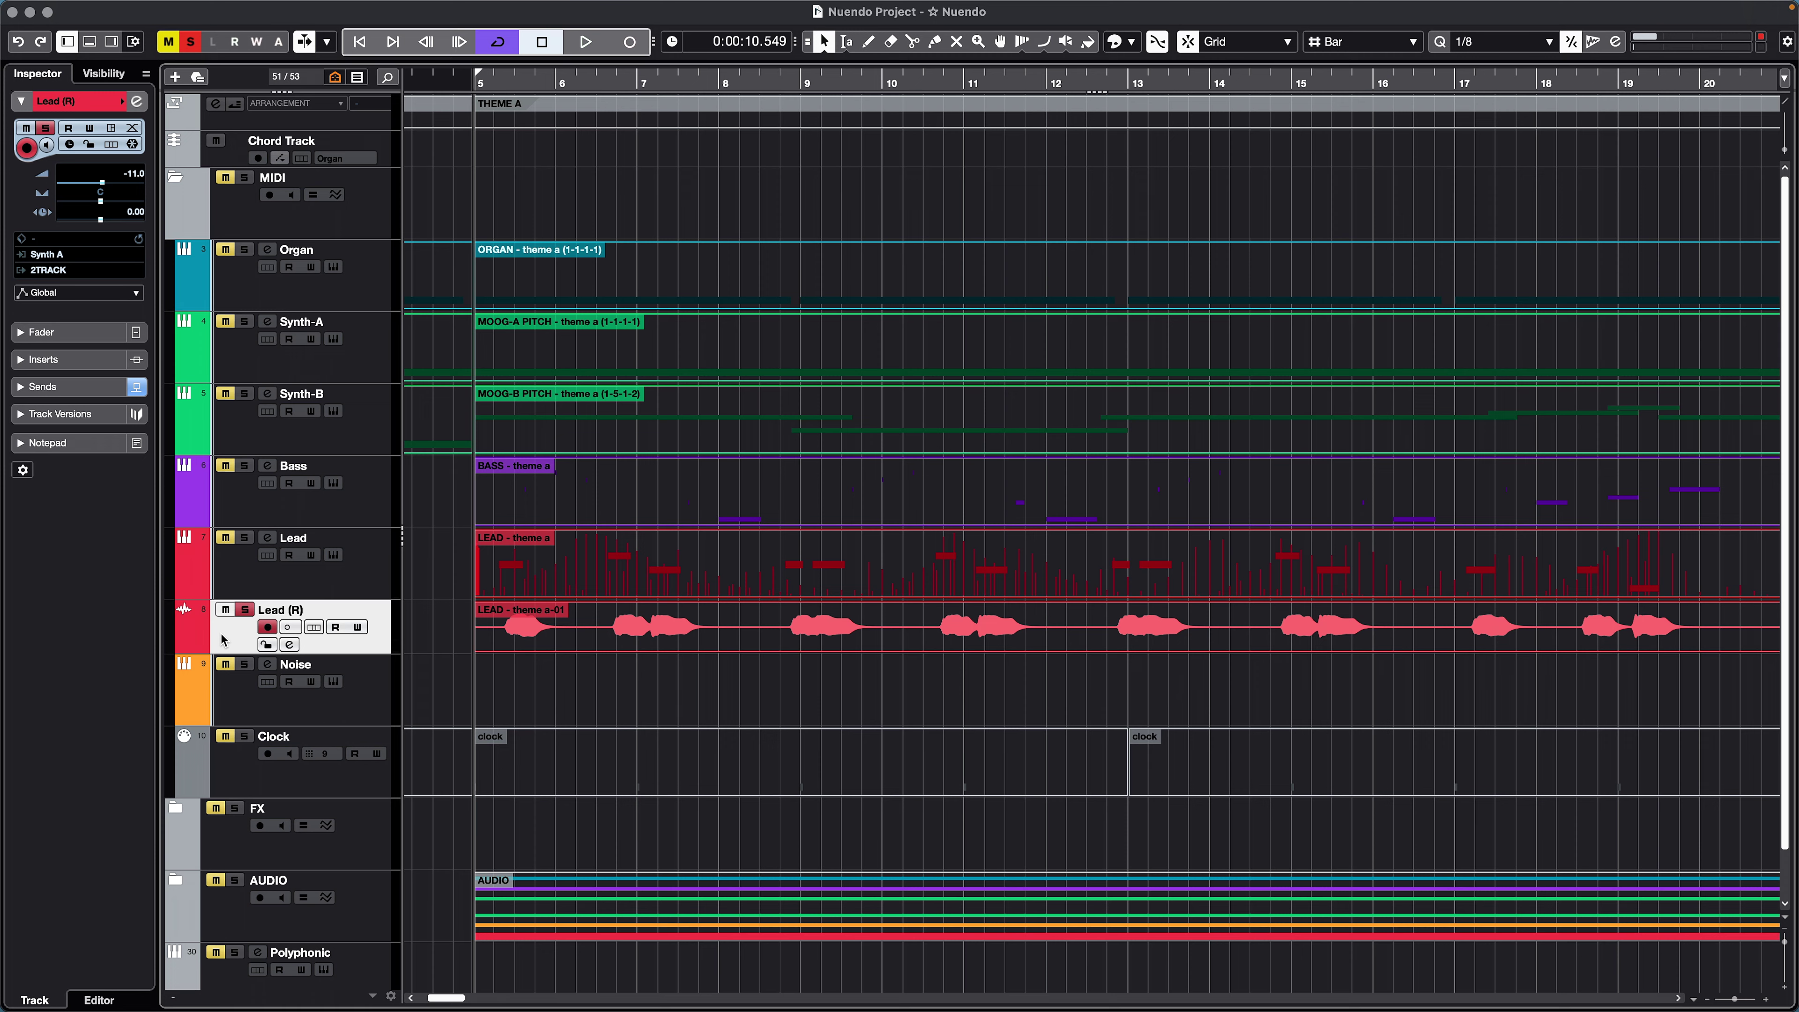
{"action": "key", "text": "super+Tab"}
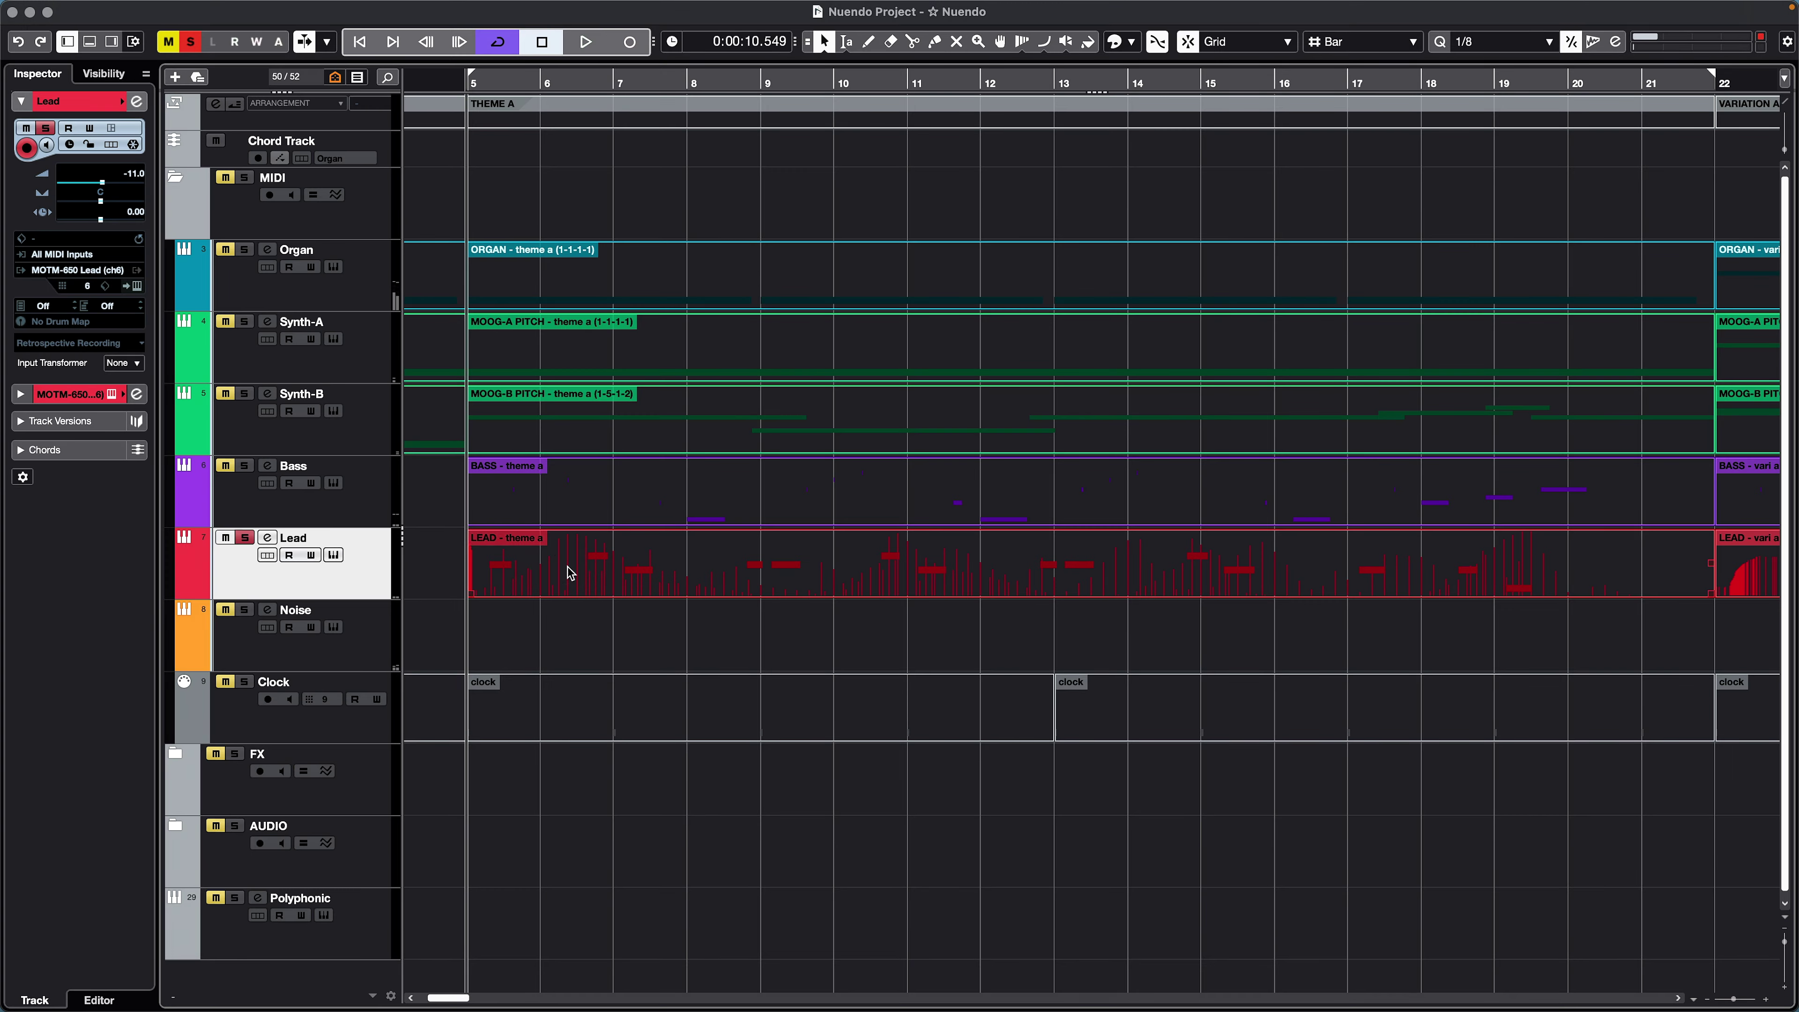
Step: Open the LEAD - theme a part in the Key Editor and nudge the bar-5 F4 note, leaving it on F4
{"action": "double_click", "coordinate": [568, 566]}
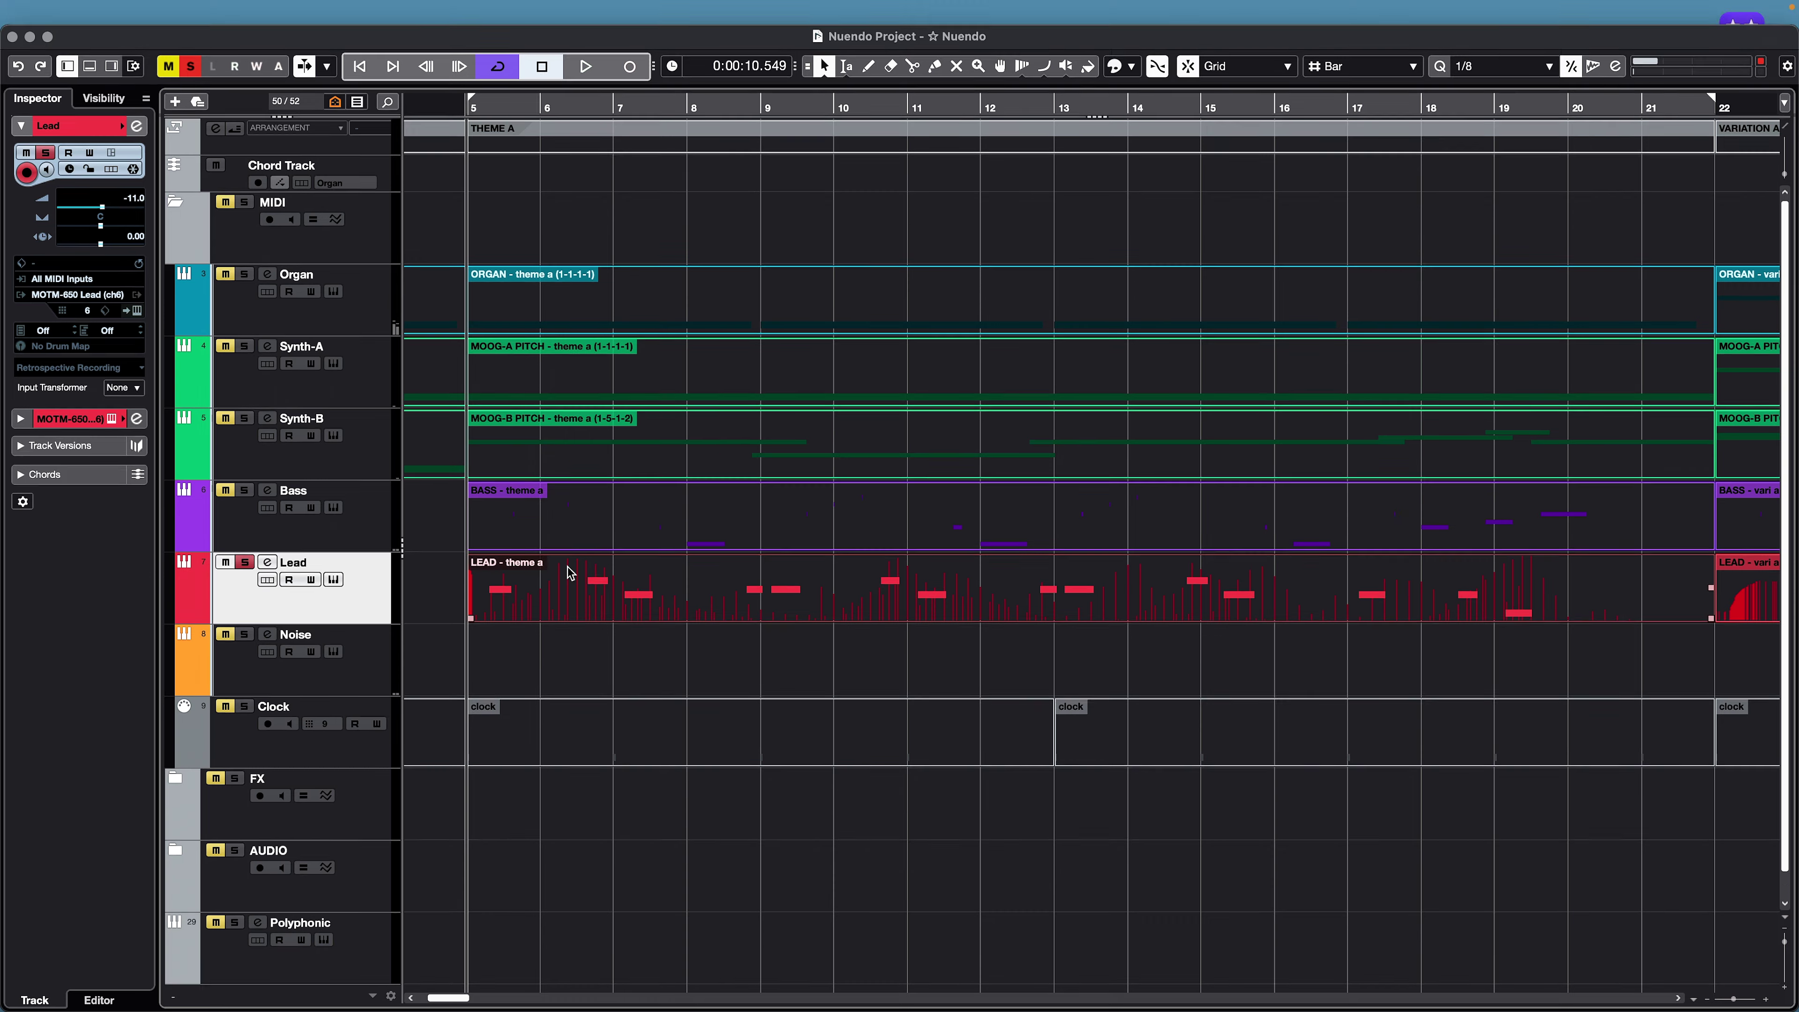
{"action": "scroll", "coordinate": [571, 572], "scroll_direction": "left", "scroll_amount": 4}
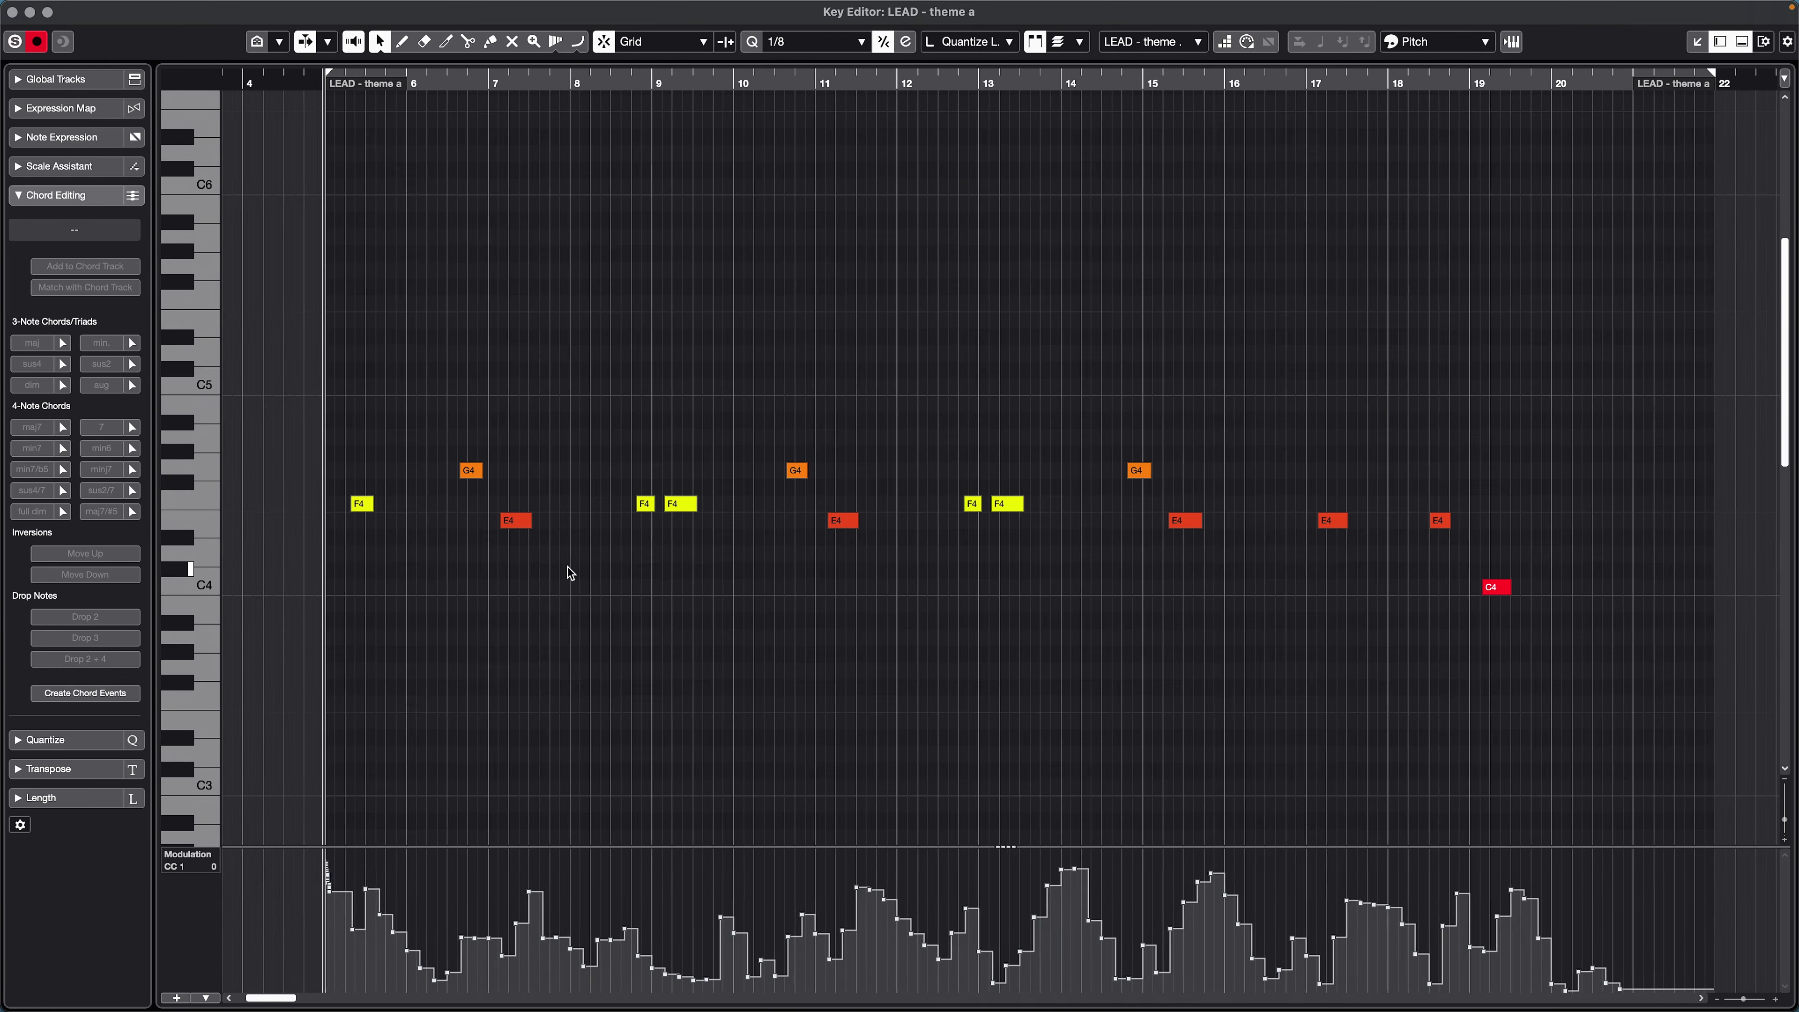
{"action": "left_click", "coordinate": [375, 506]}
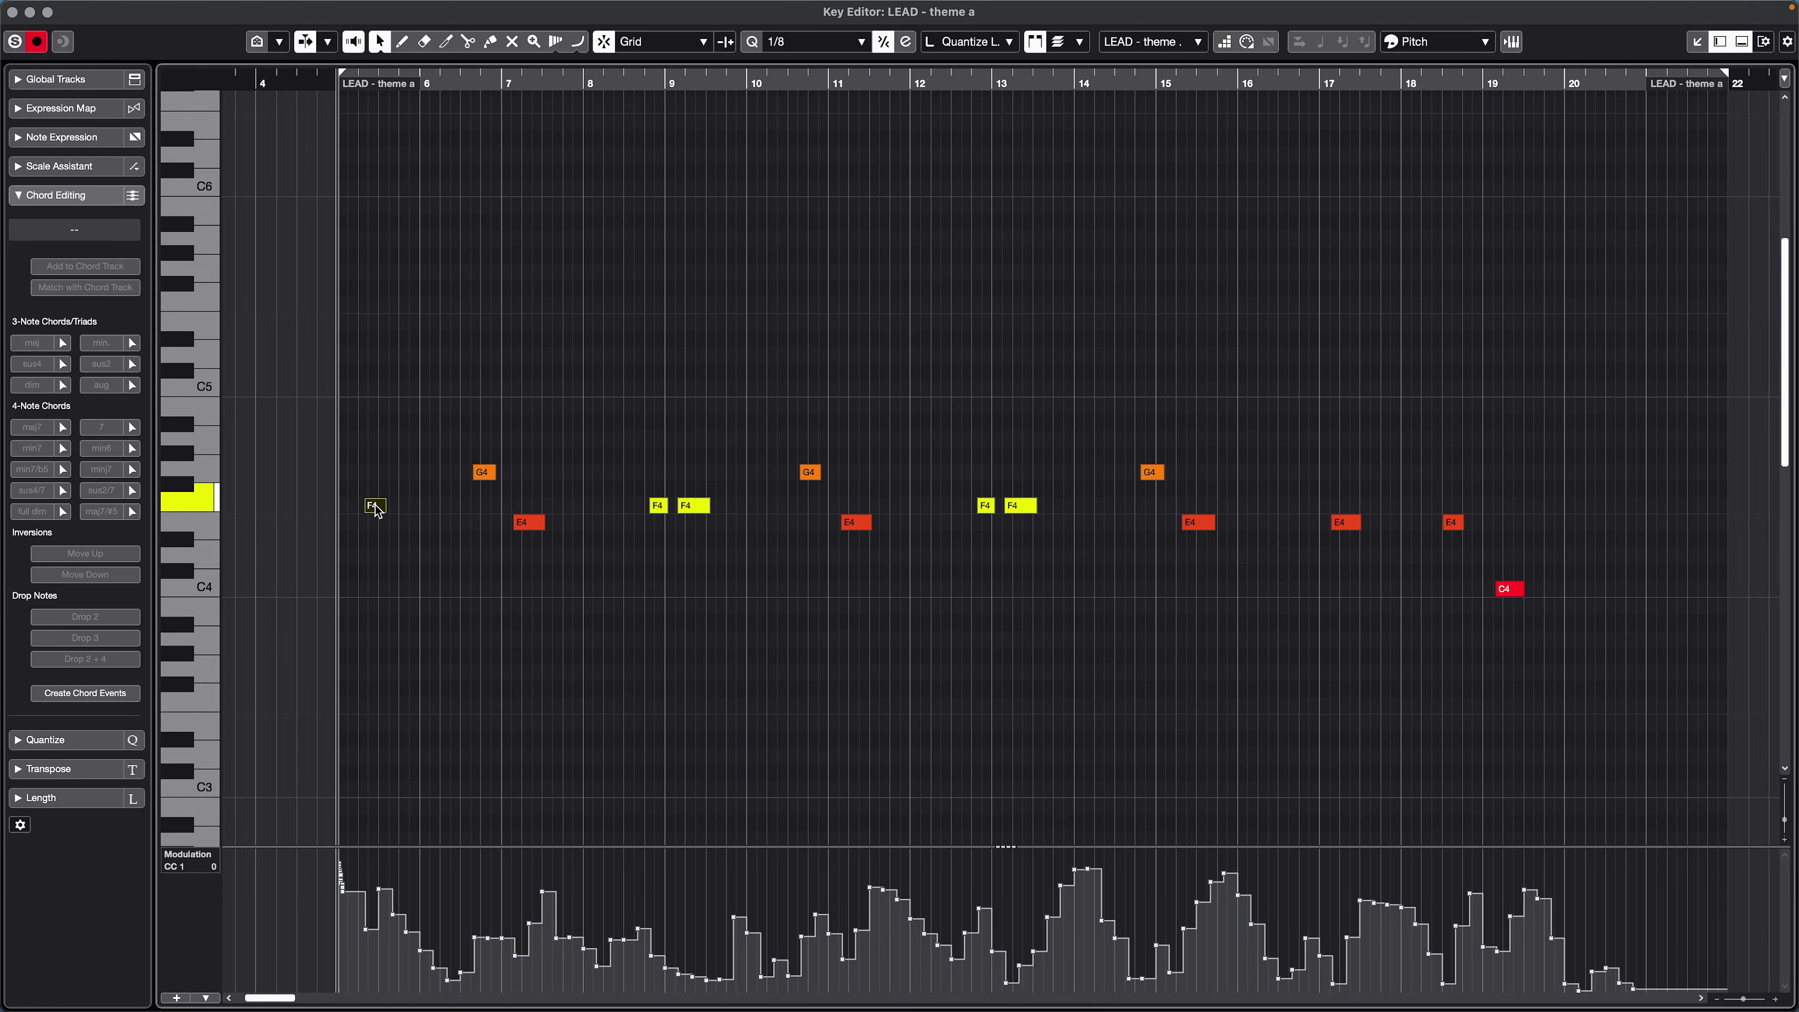
{"action": "key", "text": "Up"}
{"action": "key", "text": "Down"}
{"action": "key", "text": "Down"}
{"action": "key", "text": "Up"}
Step: Step through the following G4, E4 and F4 notes and settle the bar-13 note on F4
{"action": "key", "text": "Right"}
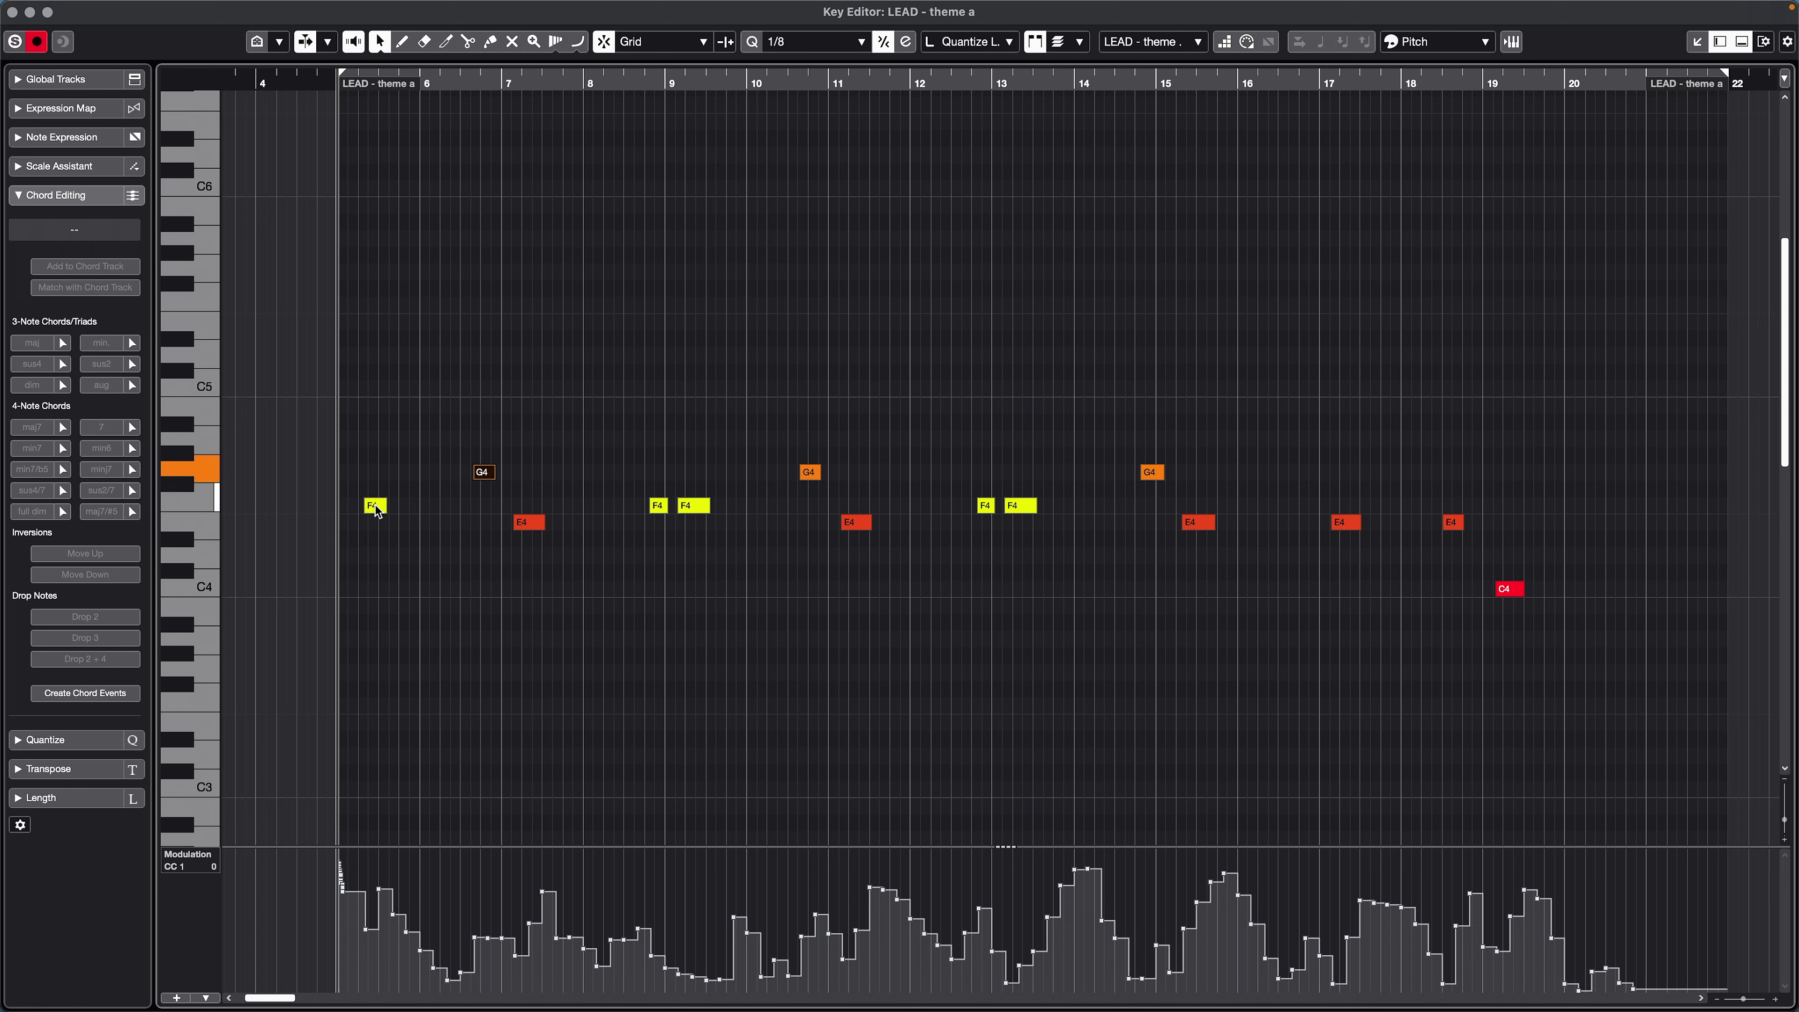
{"action": "key", "text": "Right"}
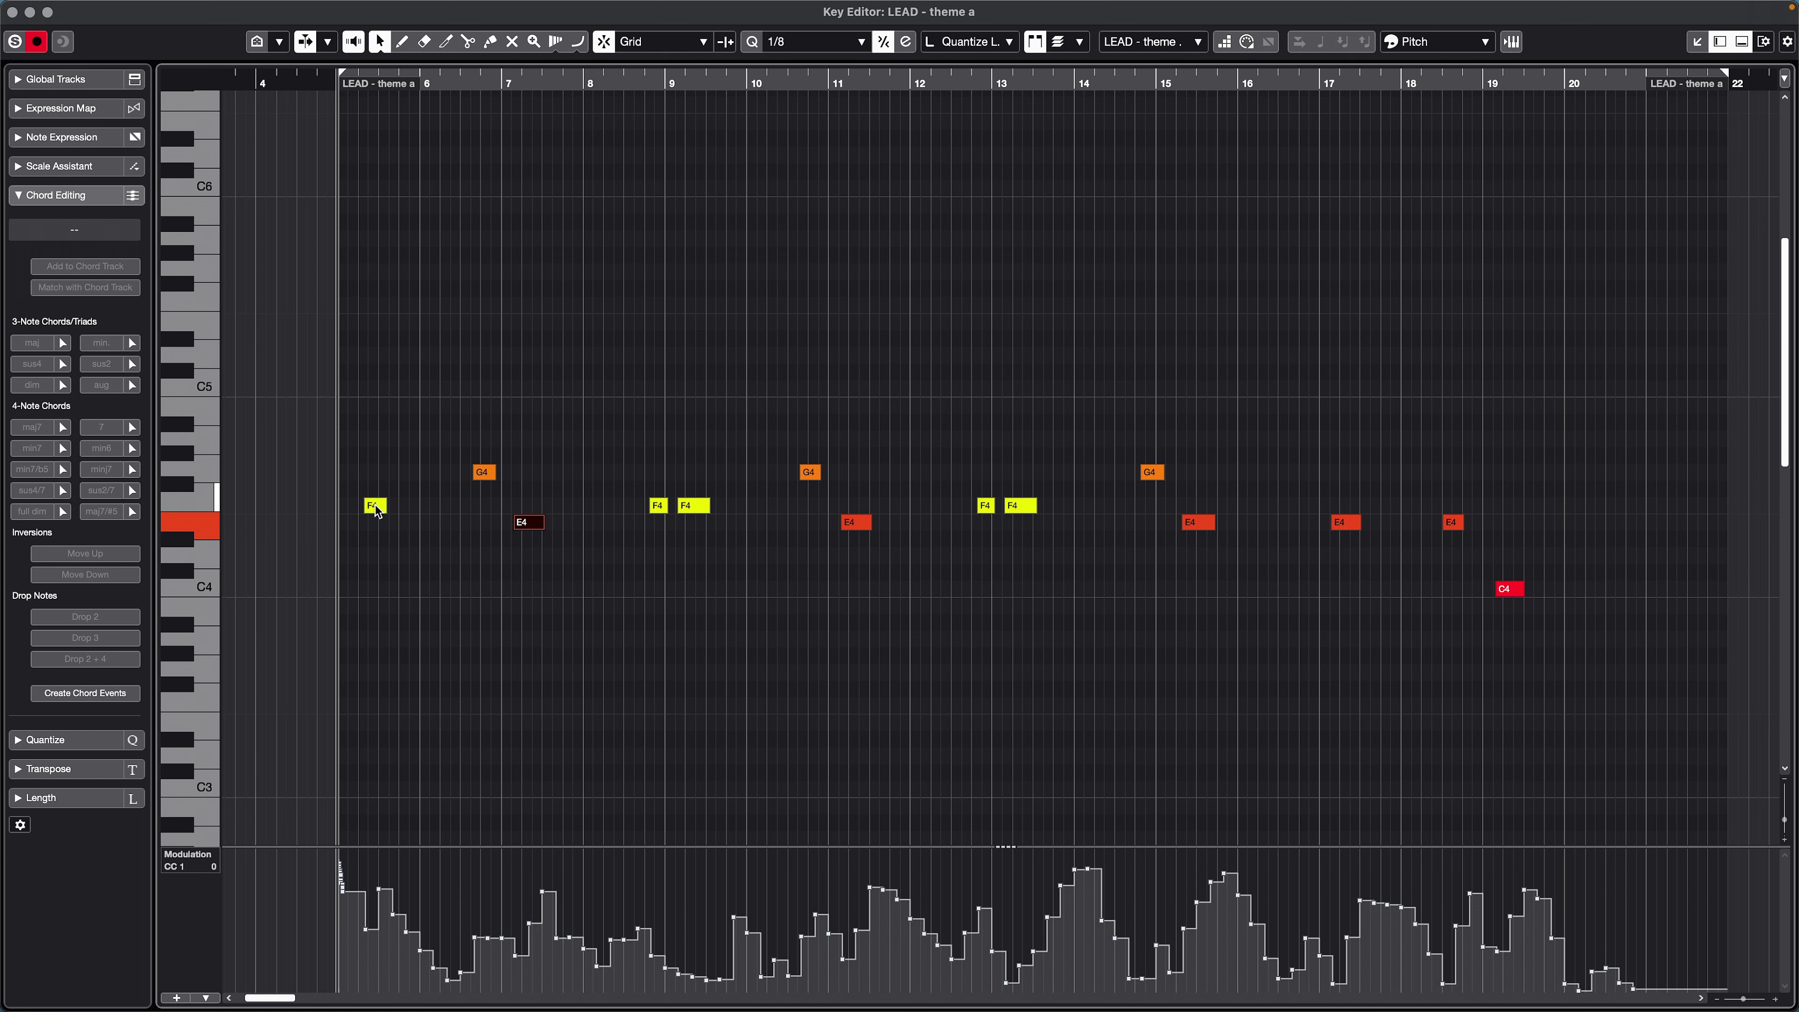
{"action": "key", "text": "Right"}
{"action": "key", "text": "Right"}
{"action": "key", "text": "Right"}
{"action": "key", "text": "Right"}
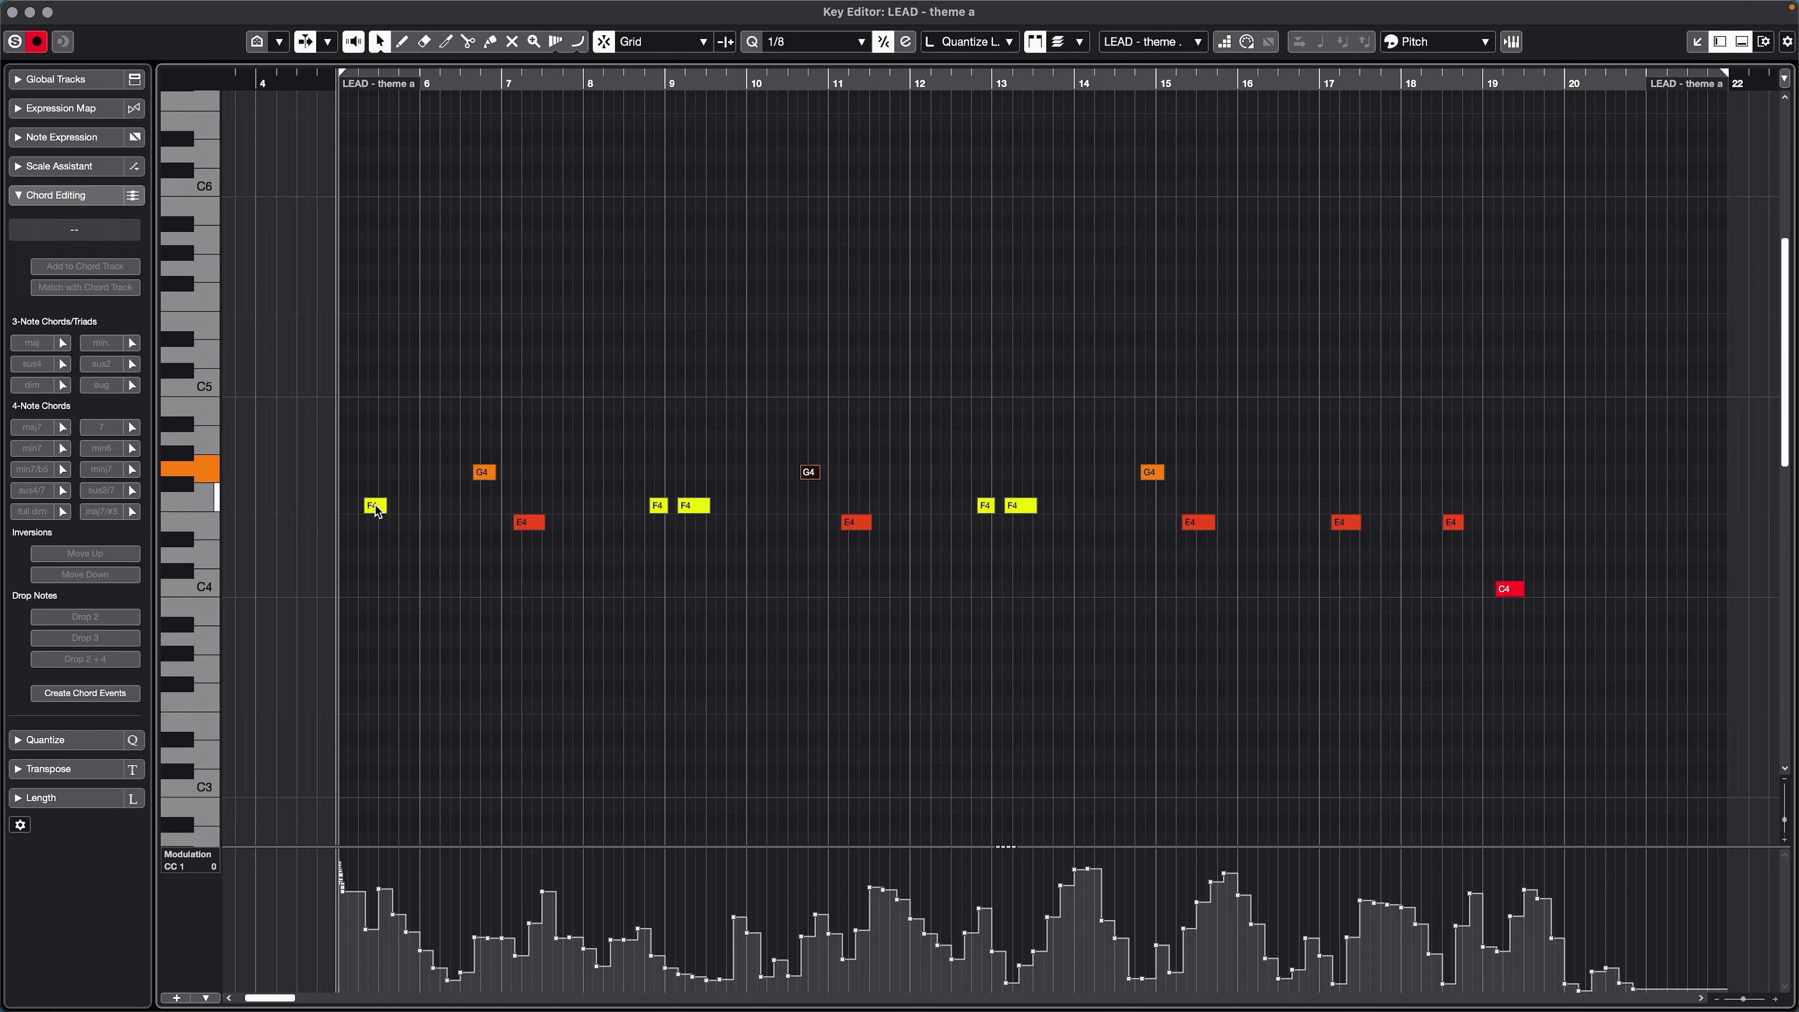
{"action": "key", "text": "Right"}
{"action": "key", "text": "Right"}
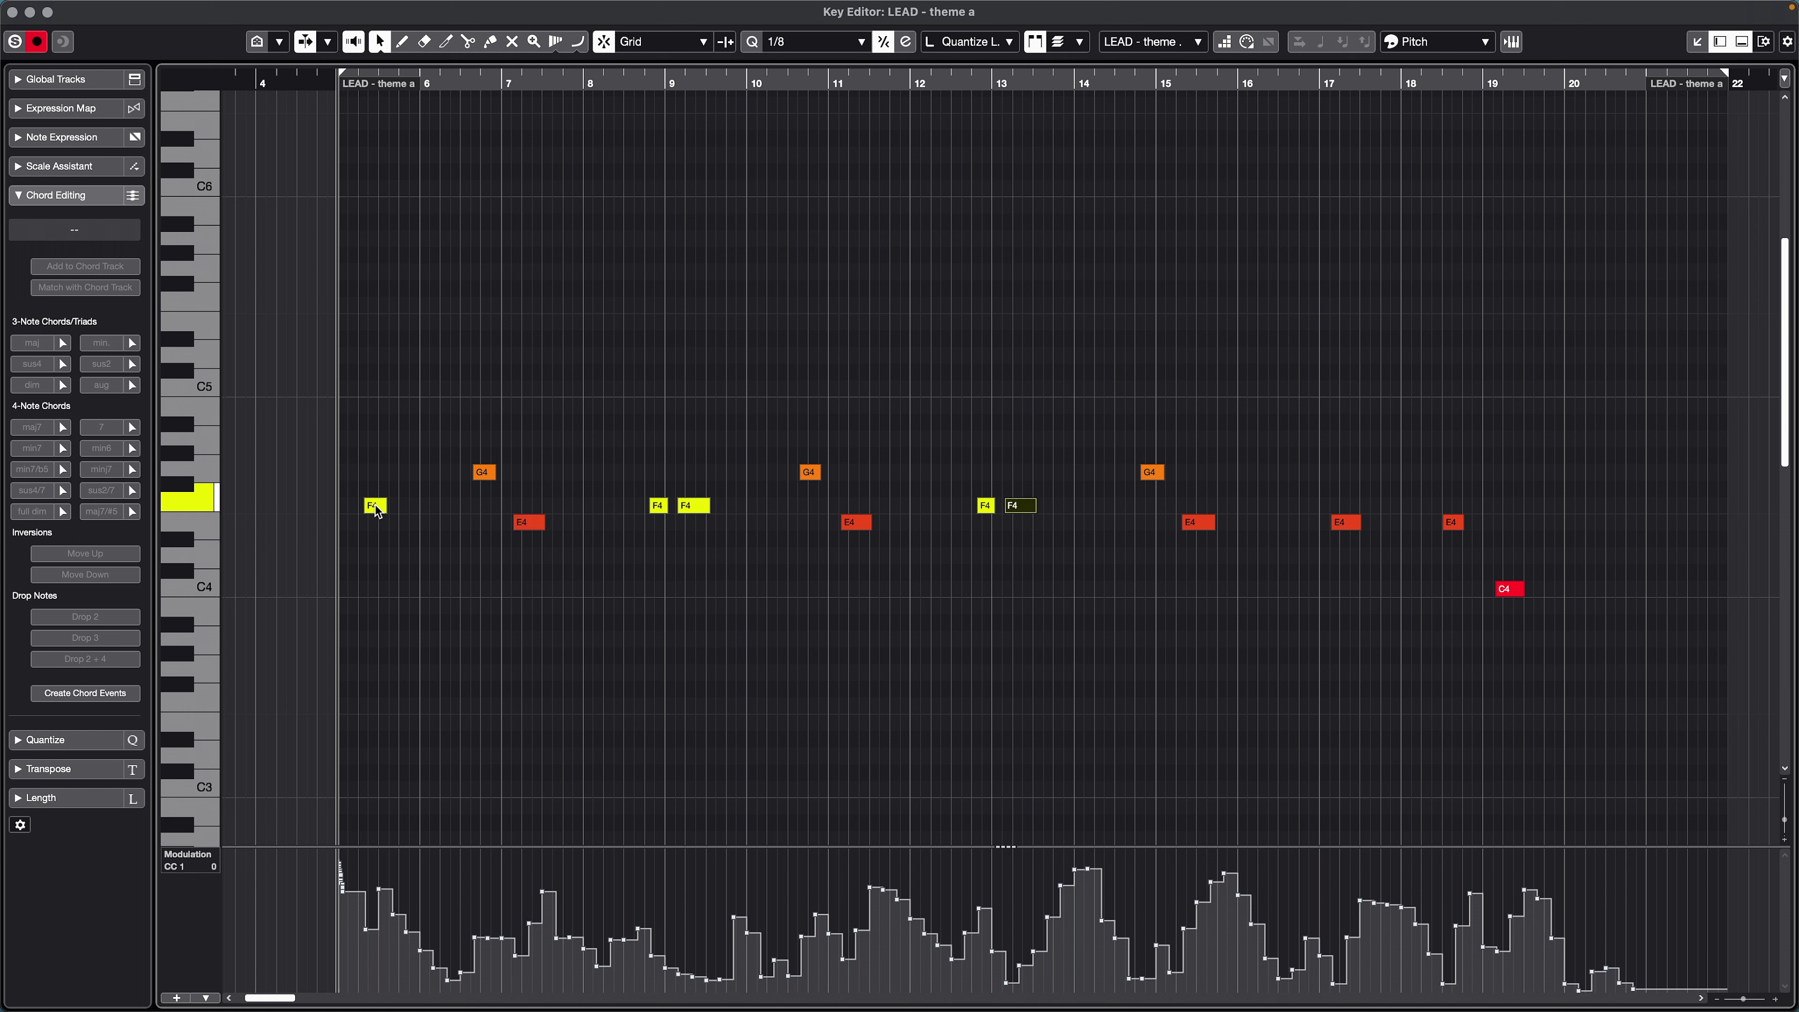
{"action": "key", "text": "Up"}
{"action": "key", "text": "Up"}
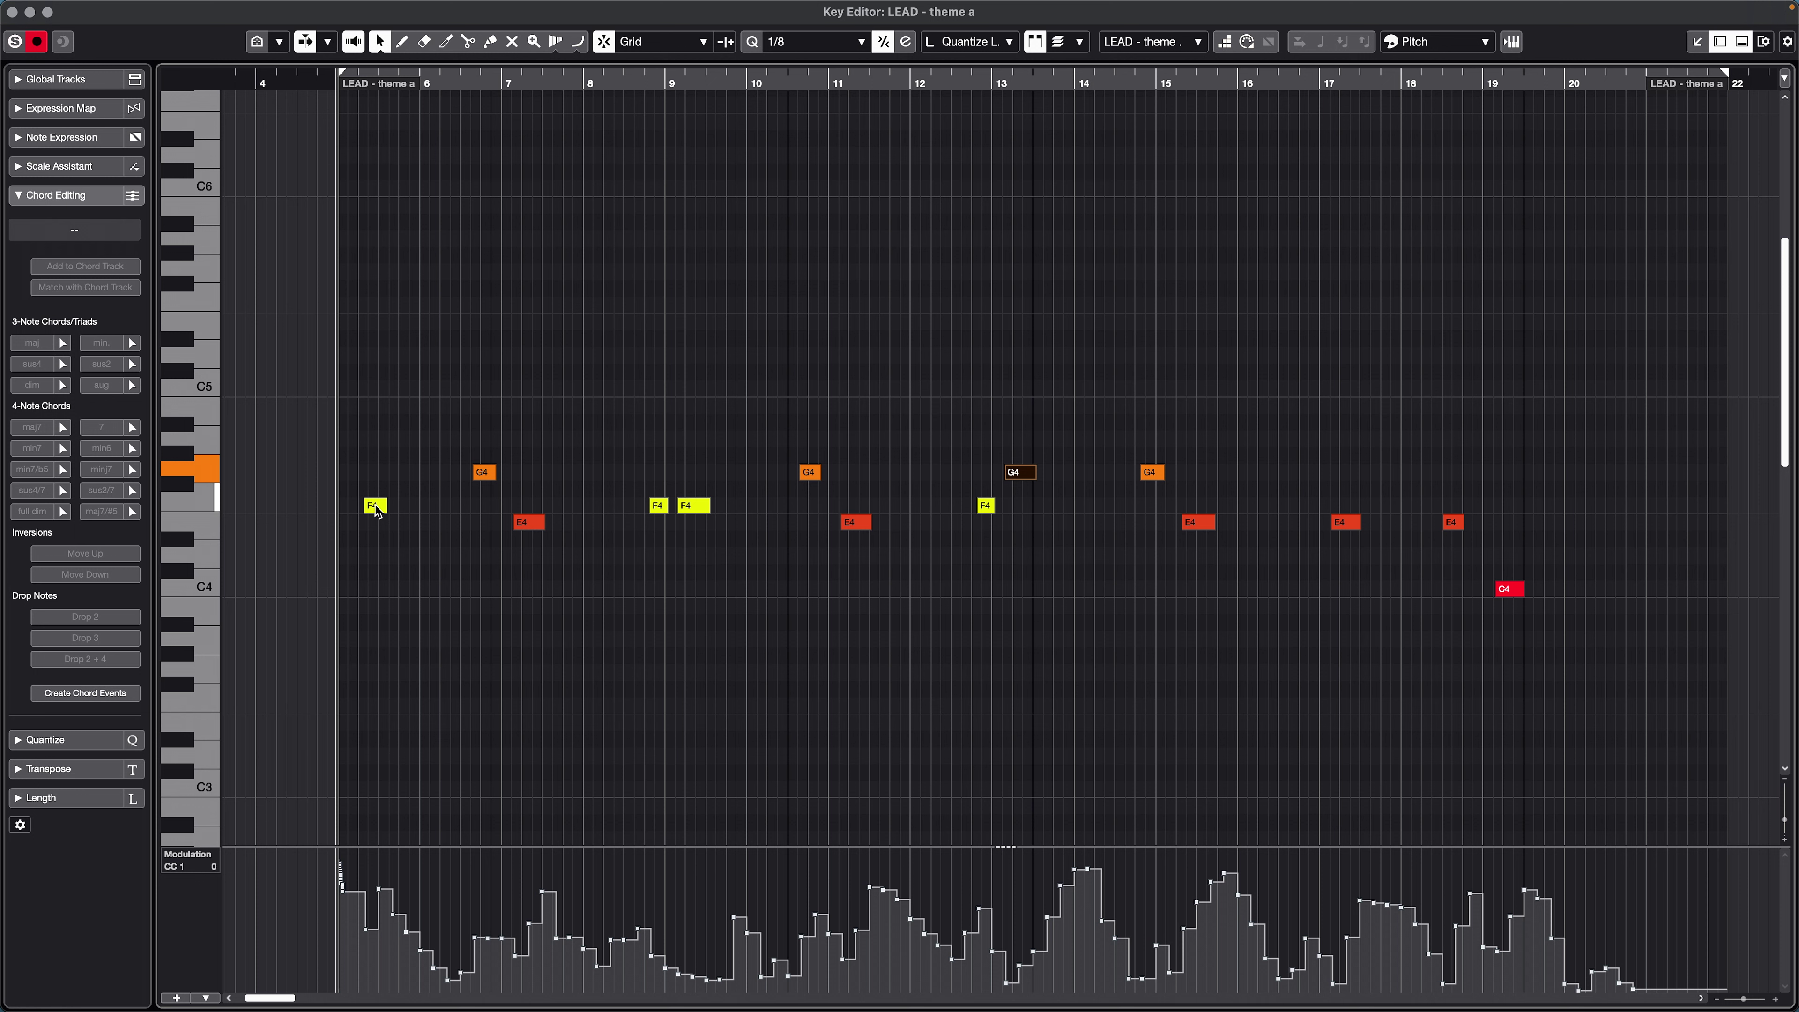
{"action": "key", "text": "Down"}
{"action": "key", "text": "Down"}
{"action": "key", "text": "Down"}
{"action": "key", "text": "Down"}
{"action": "key", "text": "Down"}
{"action": "key", "text": "Down"}
{"action": "key", "text": "Down"}
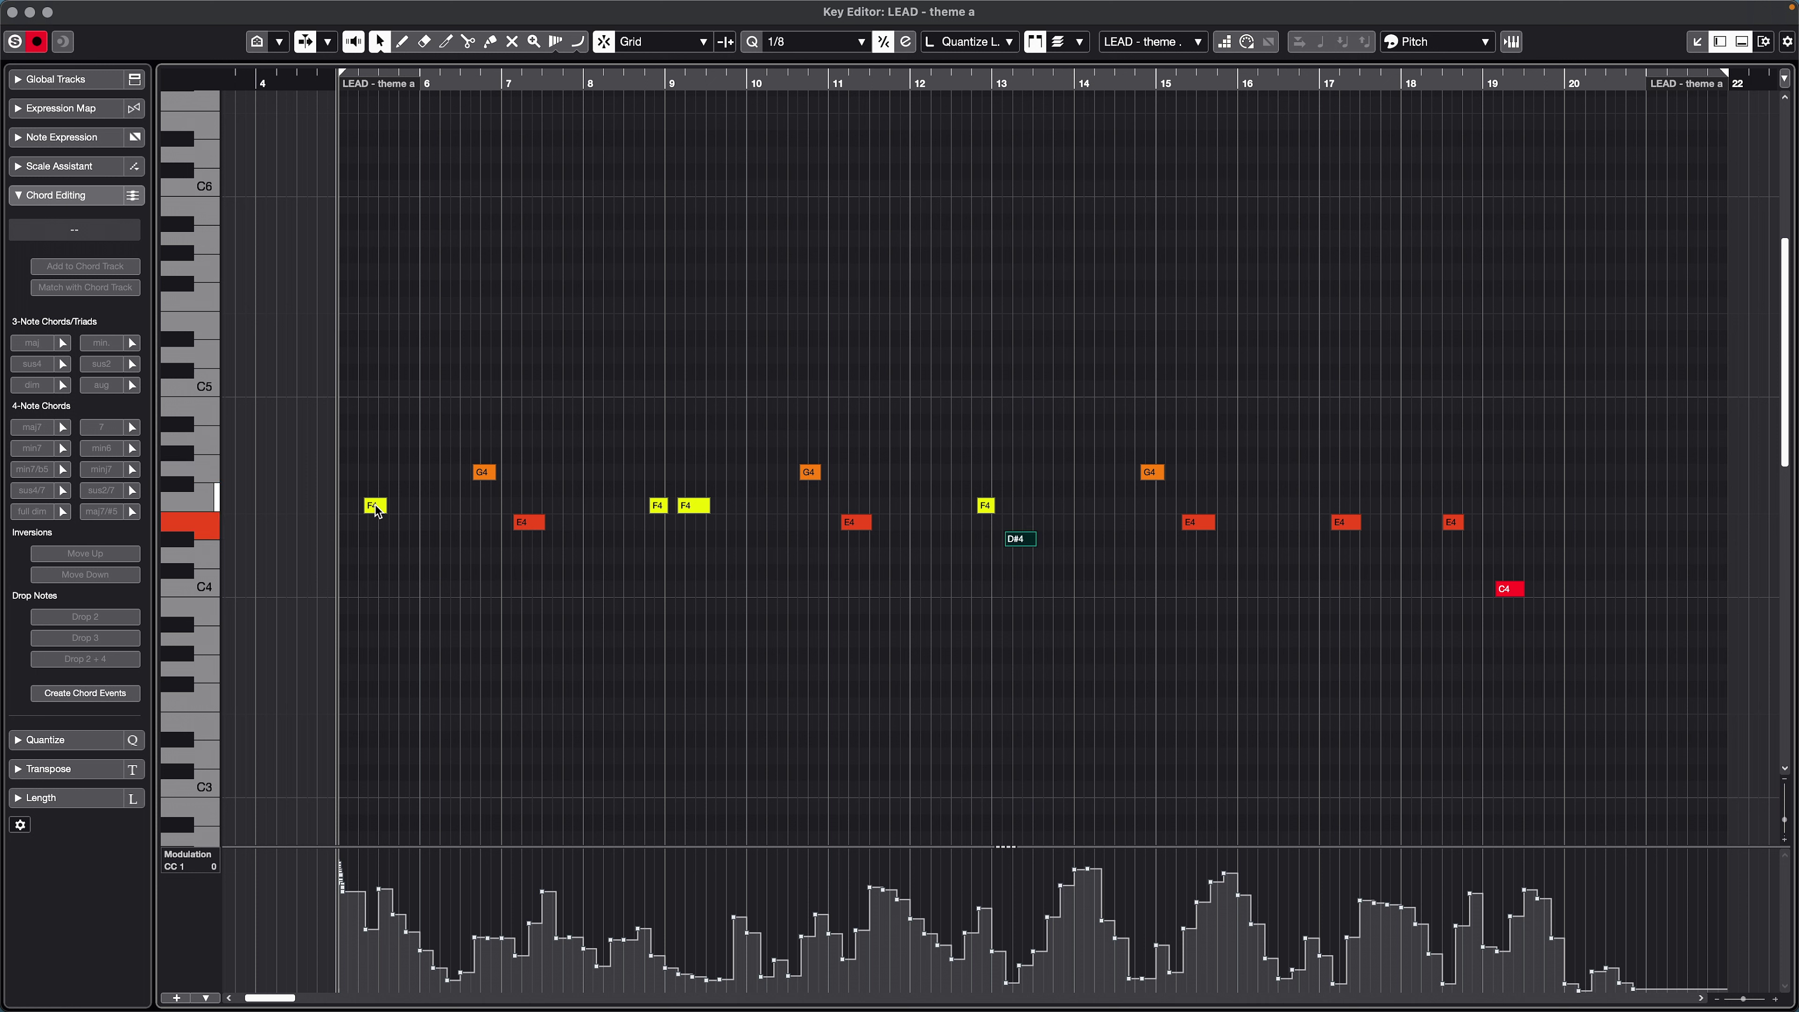
{"action": "key", "text": "Up"}
{"action": "key", "text": "Up"}
{"action": "key", "text": "Up"}
{"action": "key", "text": "Up"}
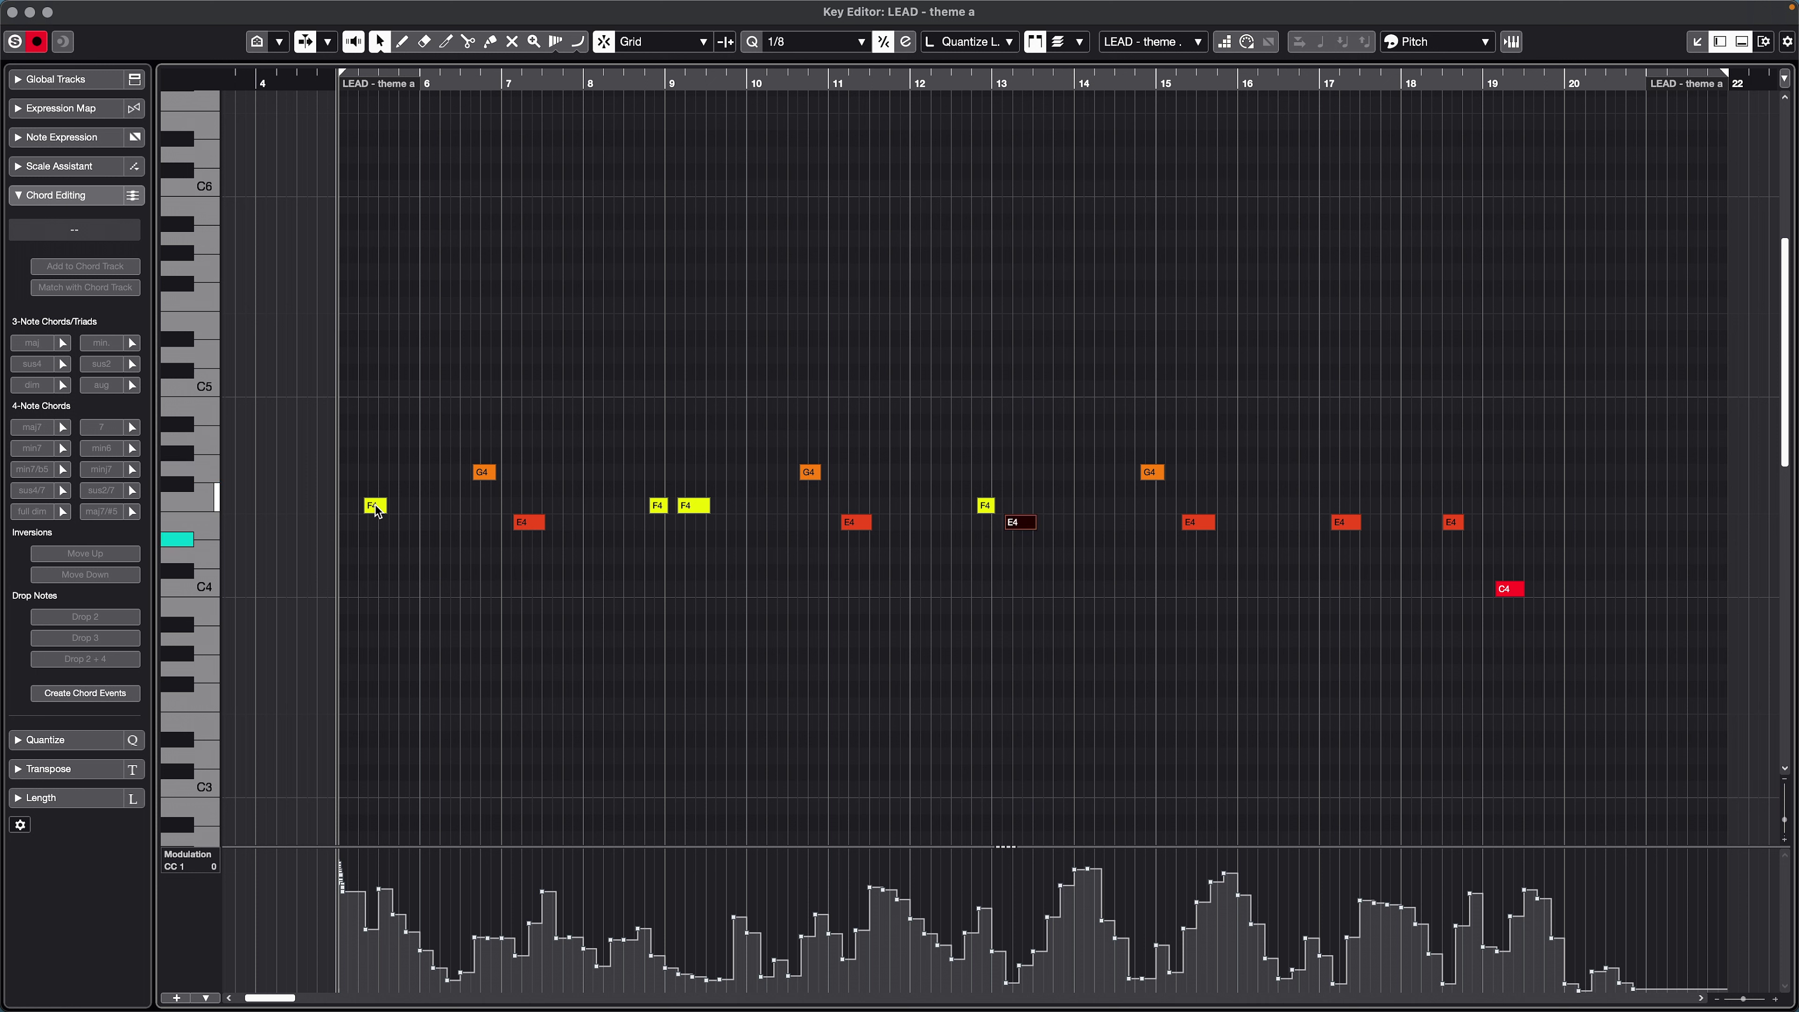
{"action": "key", "text": "Up"}
{"action": "key", "text": "Up"}
{"action": "key", "text": "Down"}
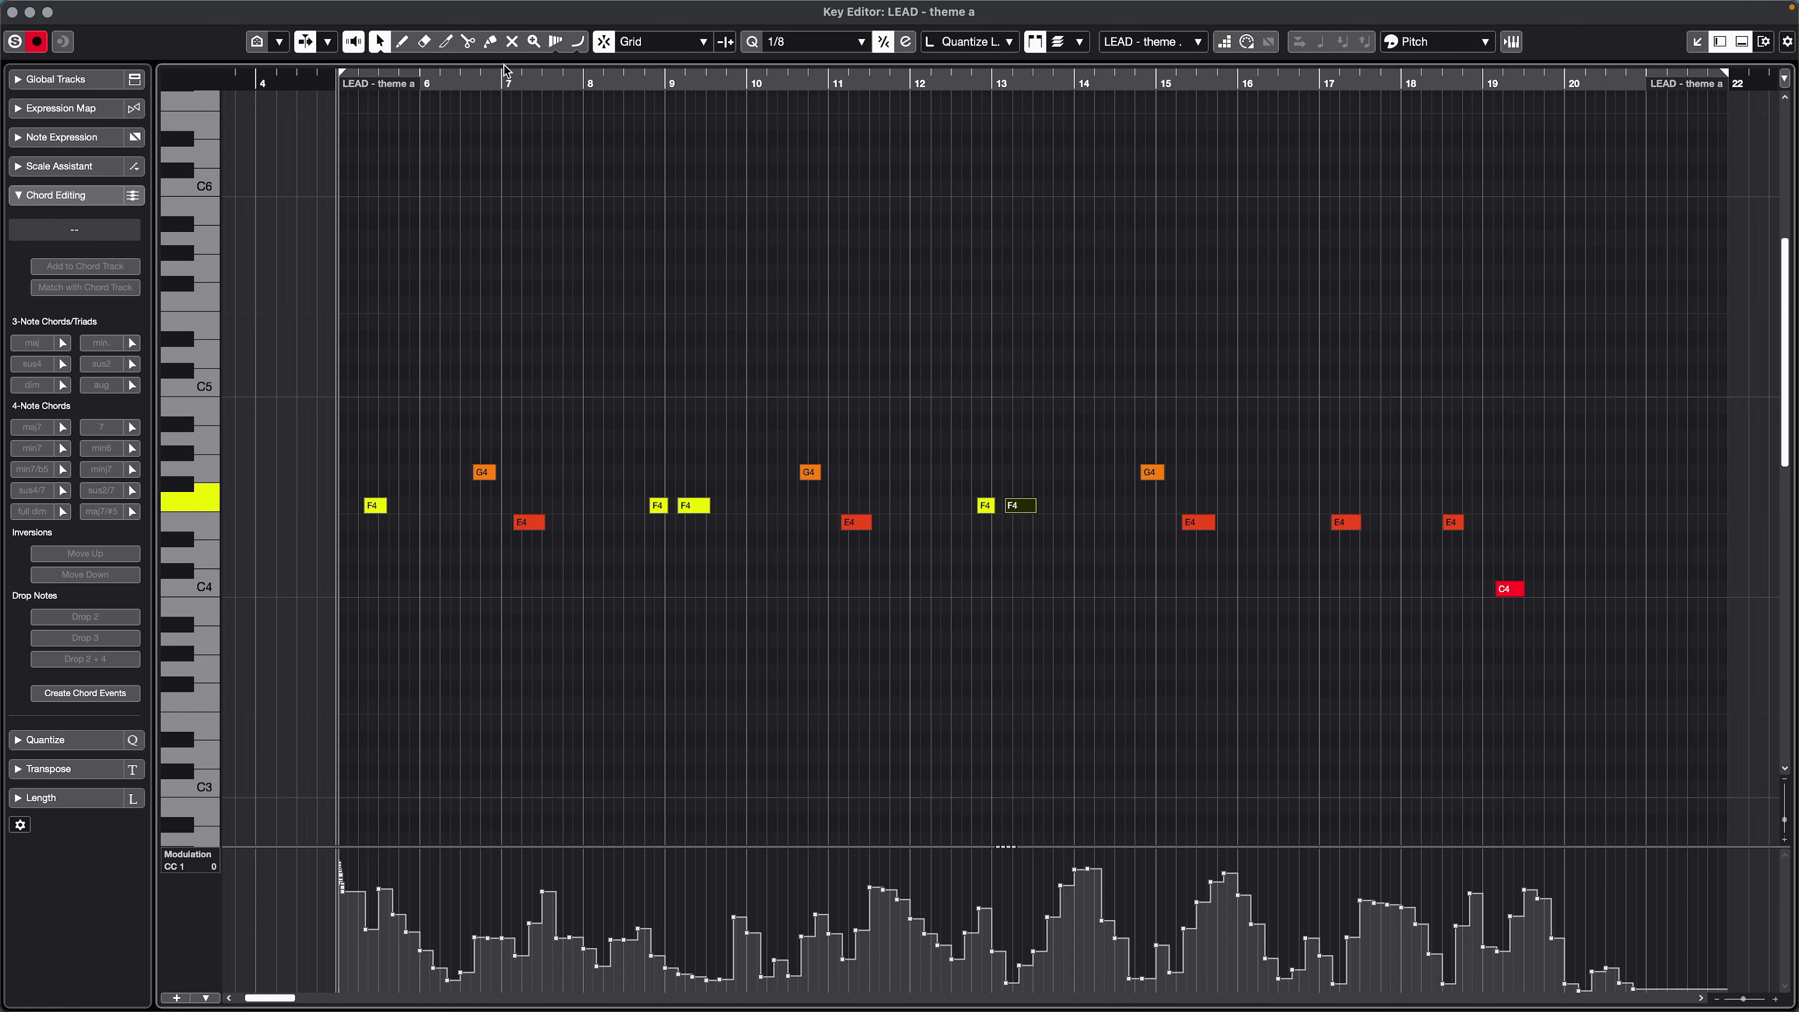
{"action": "left_click", "coordinate": [401, 42]}
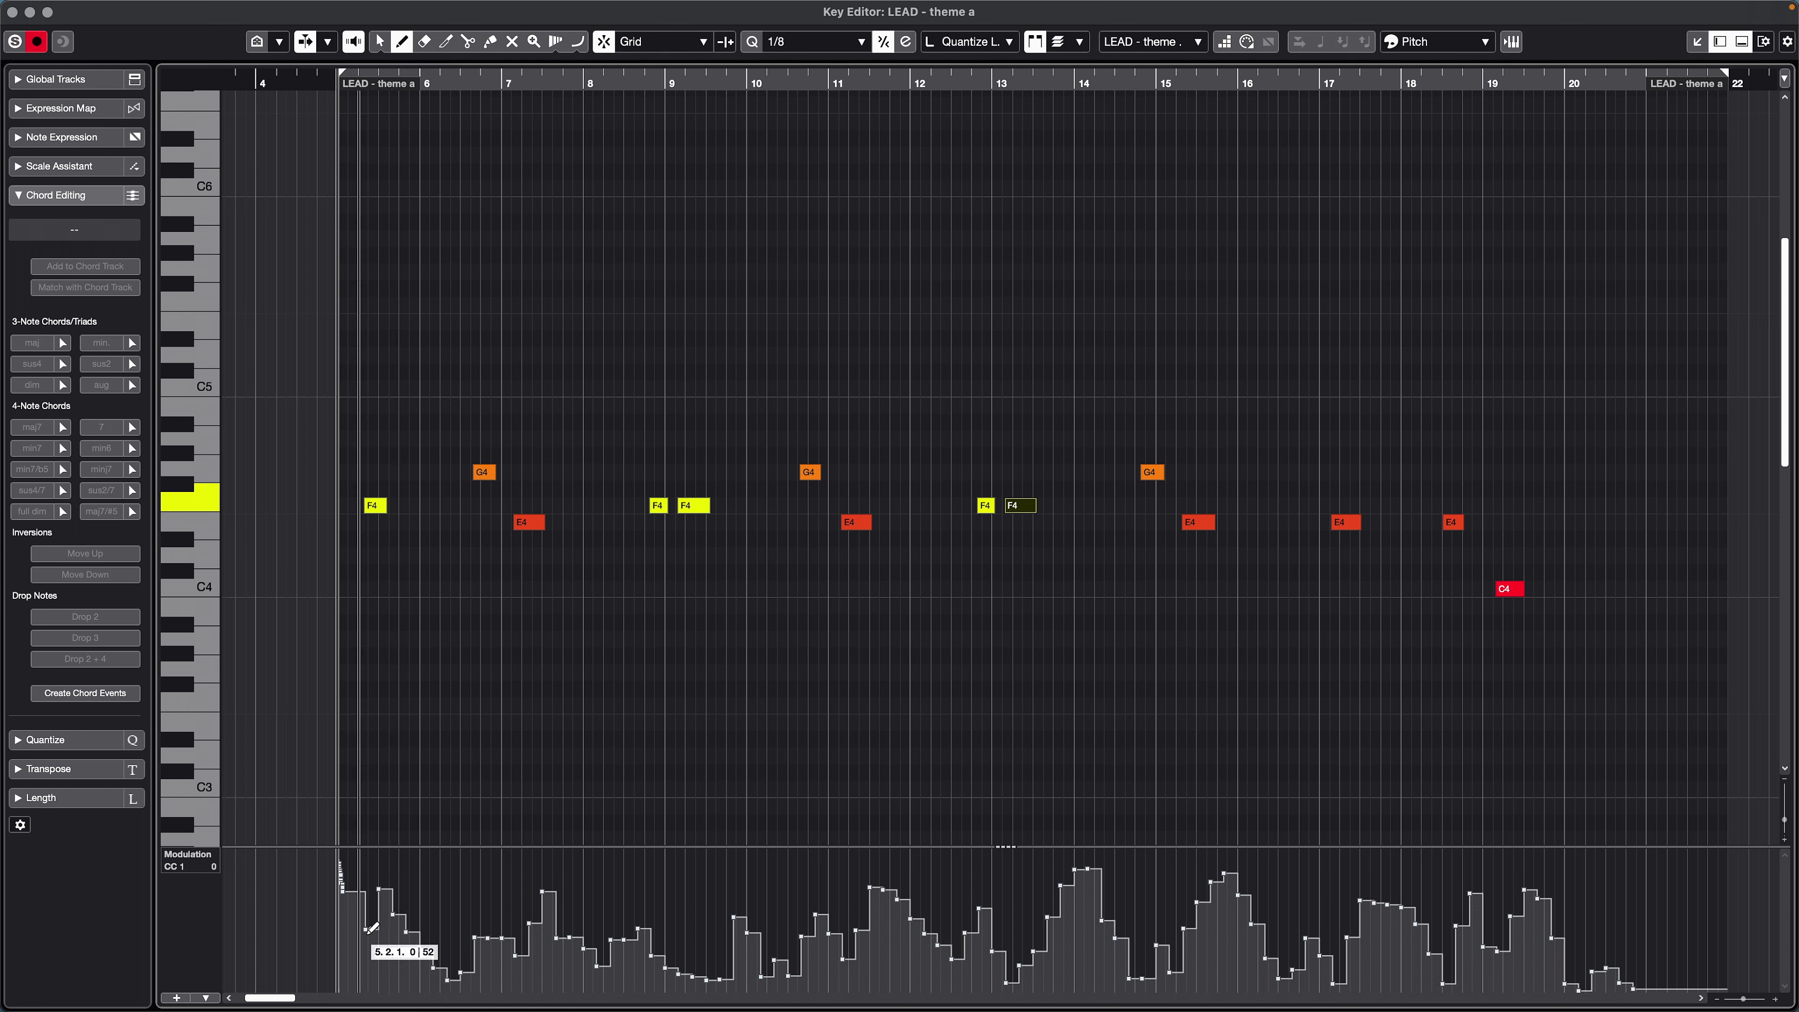
{"action": "mouse_move", "coordinate": [353, 878]}
{"action": "left_mouse_down"}
{"action": "mouse_move", "coordinate": [395, 945]}
{"action": "mouse_move", "coordinate": [469, 986]}
{"action": "mouse_move", "coordinate": [622, 978]}
{"action": "mouse_move", "coordinate": [894, 888]}
{"action": "mouse_move", "coordinate": [1063, 925]}
{"action": "mouse_move", "coordinate": [1129, 967]}
{"action": "mouse_move", "coordinate": [1306, 990]}
{"action": "mouse_move", "coordinate": [1602, 896]}
{"action": "mouse_move", "coordinate": [1728, 907]}
{"action": "left_mouse_up"}
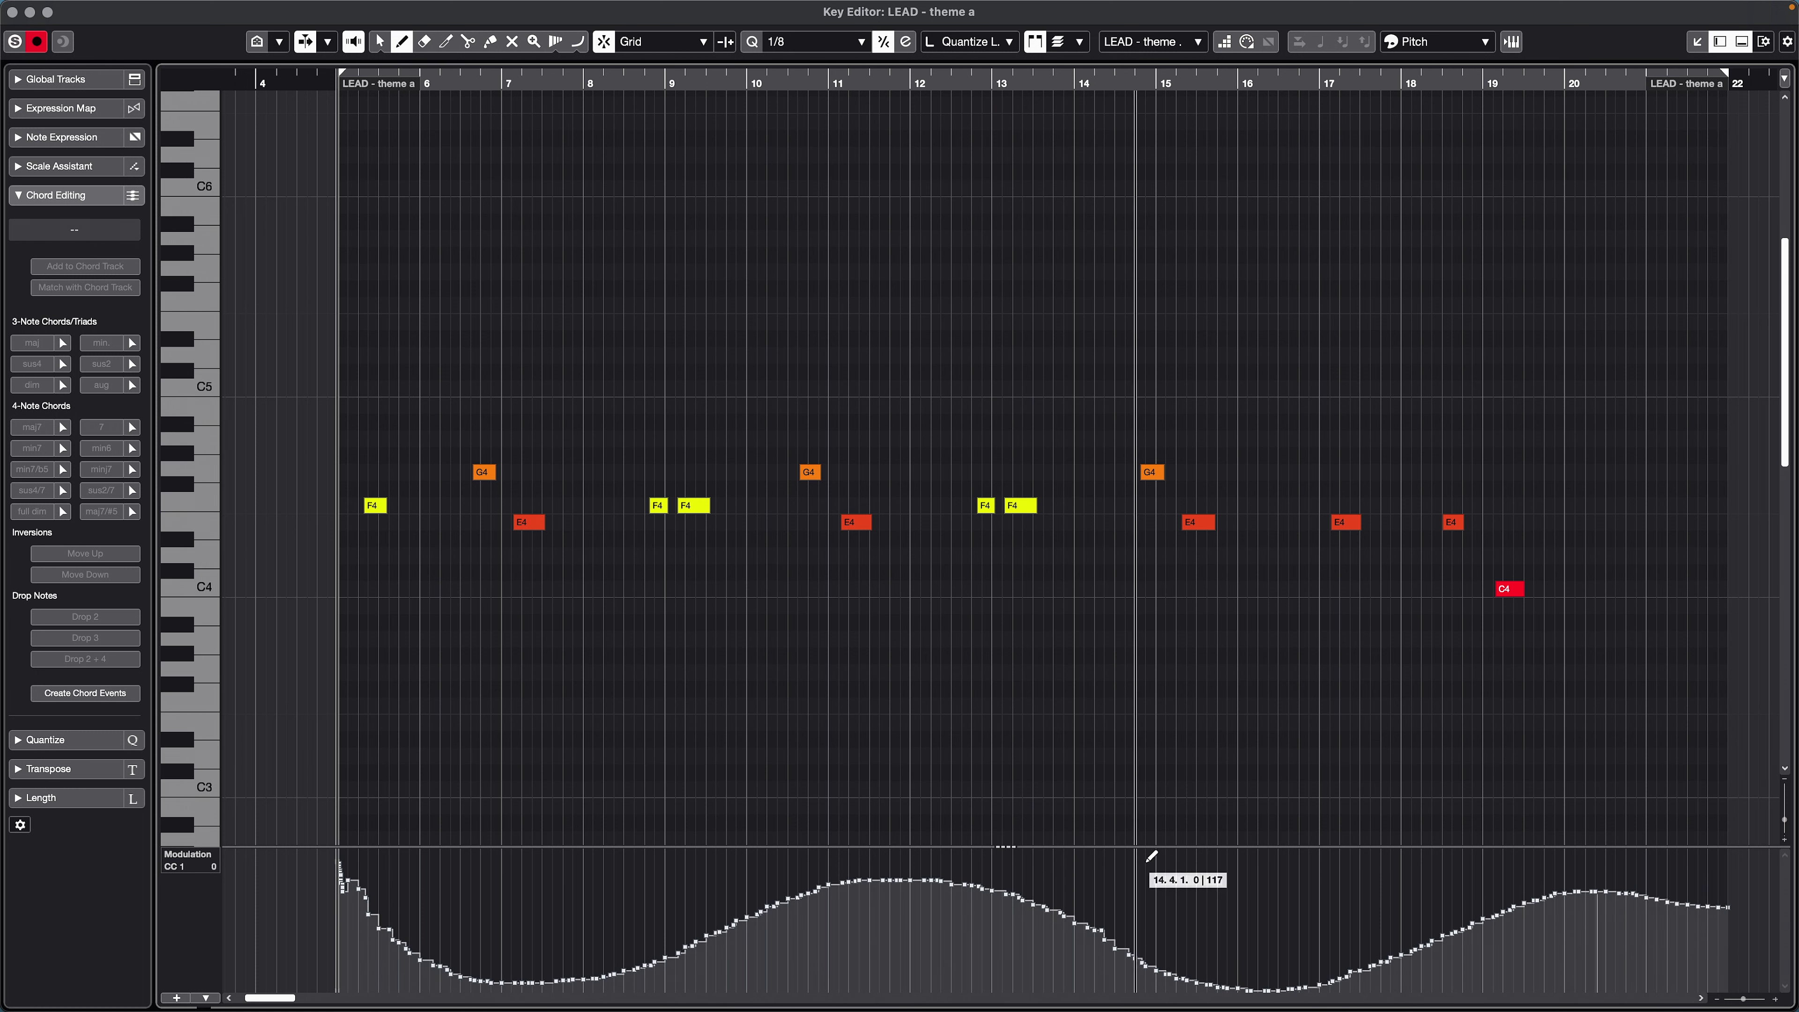
{"action": "key", "text": "super+z"}
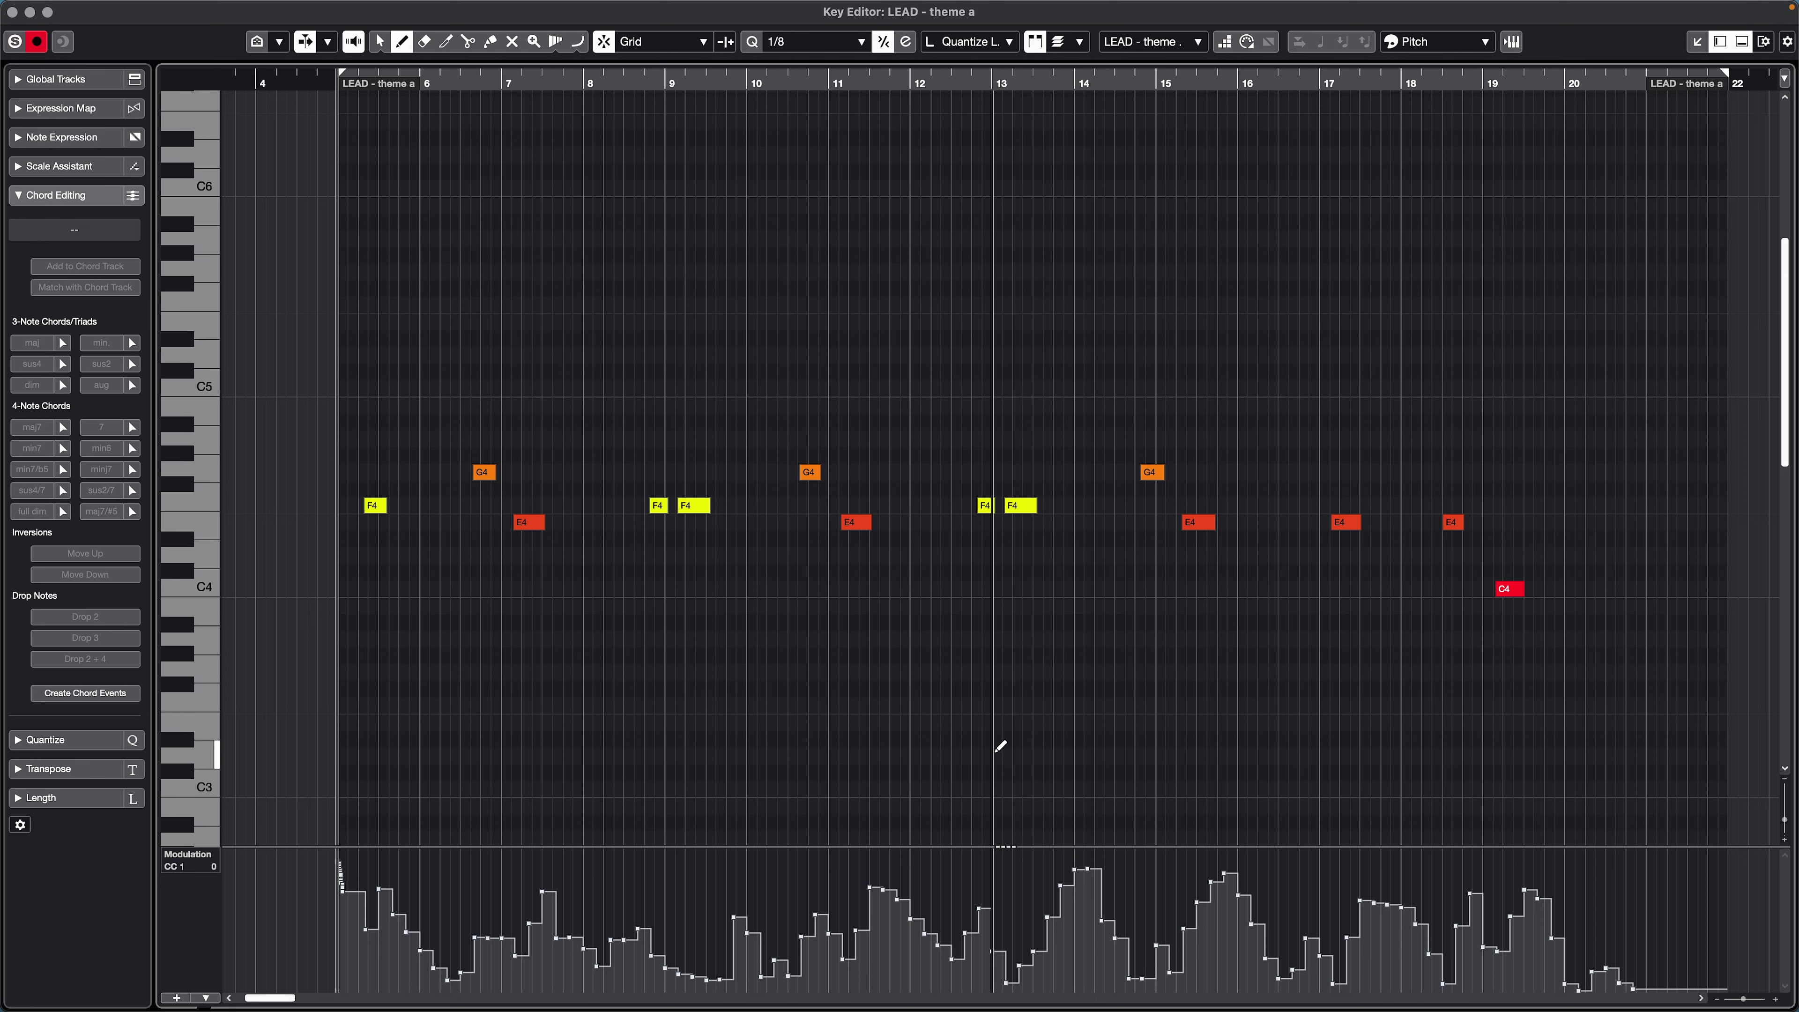
{"action": "left_click", "coordinate": [379, 41]}
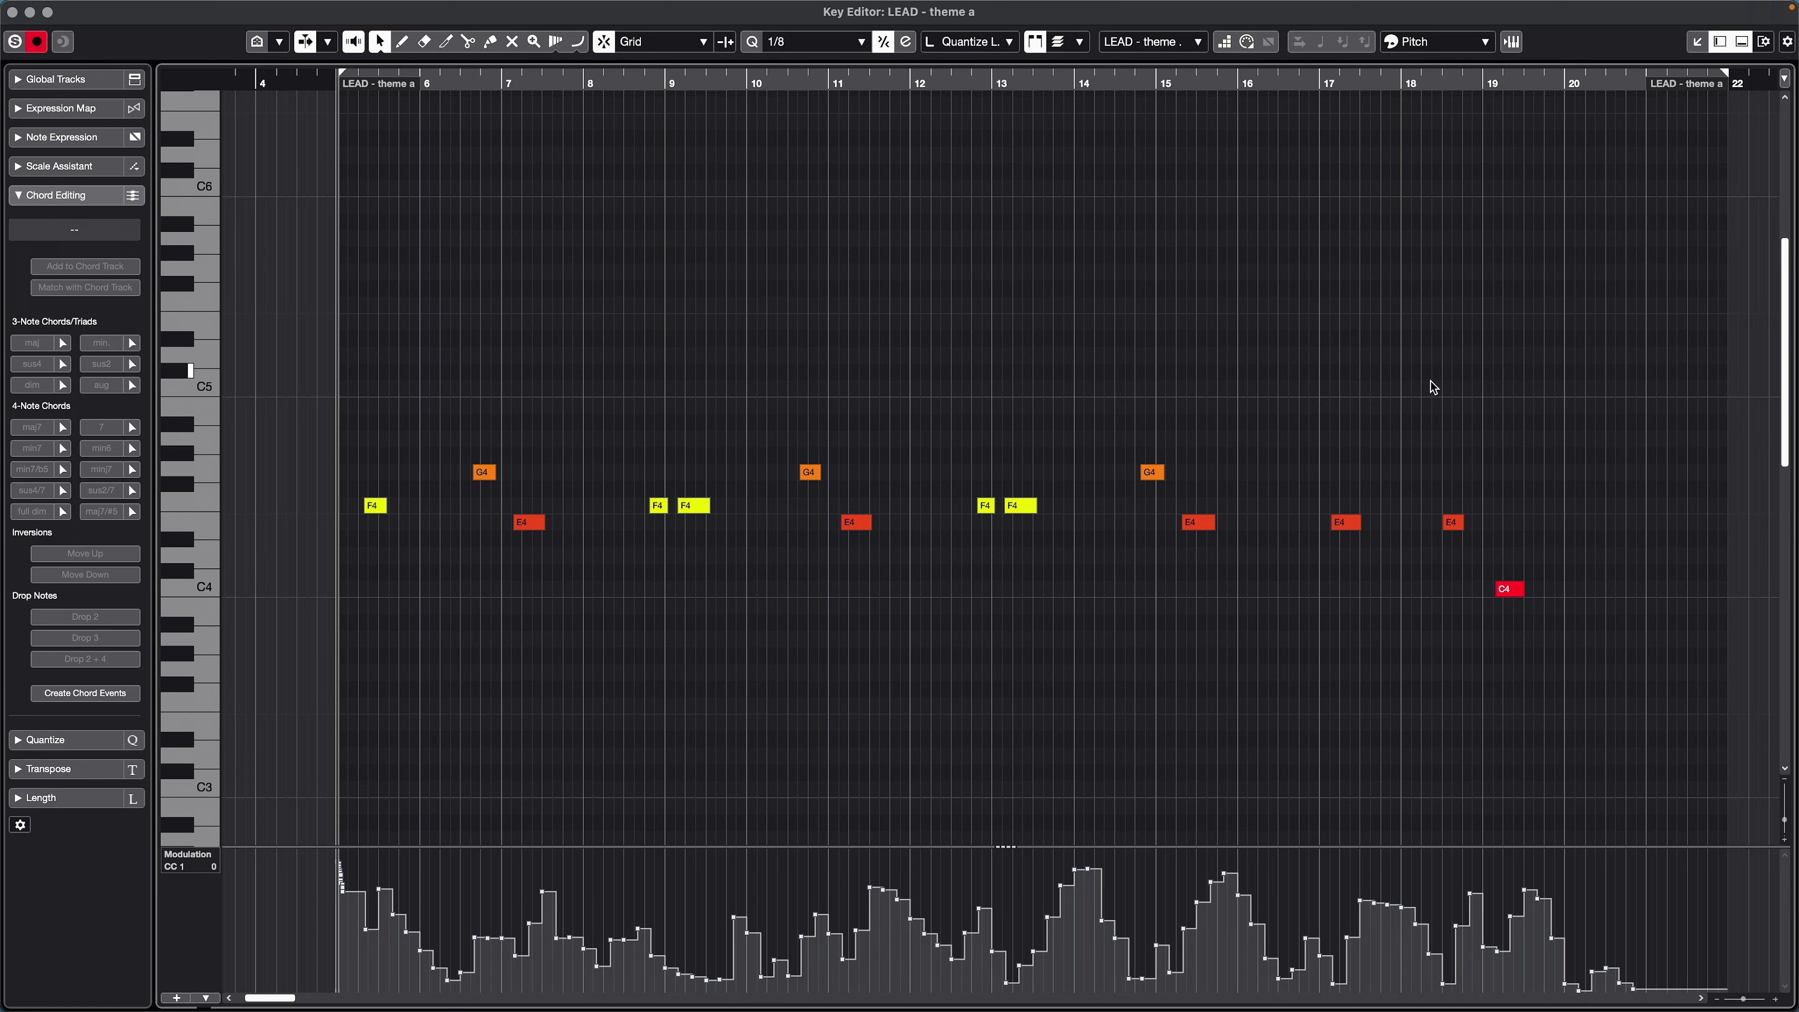
{"action": "mouse_move", "coordinate": [1589, 379]}
{"action": "left_mouse_down"}
{"action": "mouse_move", "coordinate": [1429, 448]}
{"action": "mouse_move", "coordinate": [494, 683]}
{"action": "mouse_move", "coordinate": [370, 677]}
{"action": "left_mouse_up"}
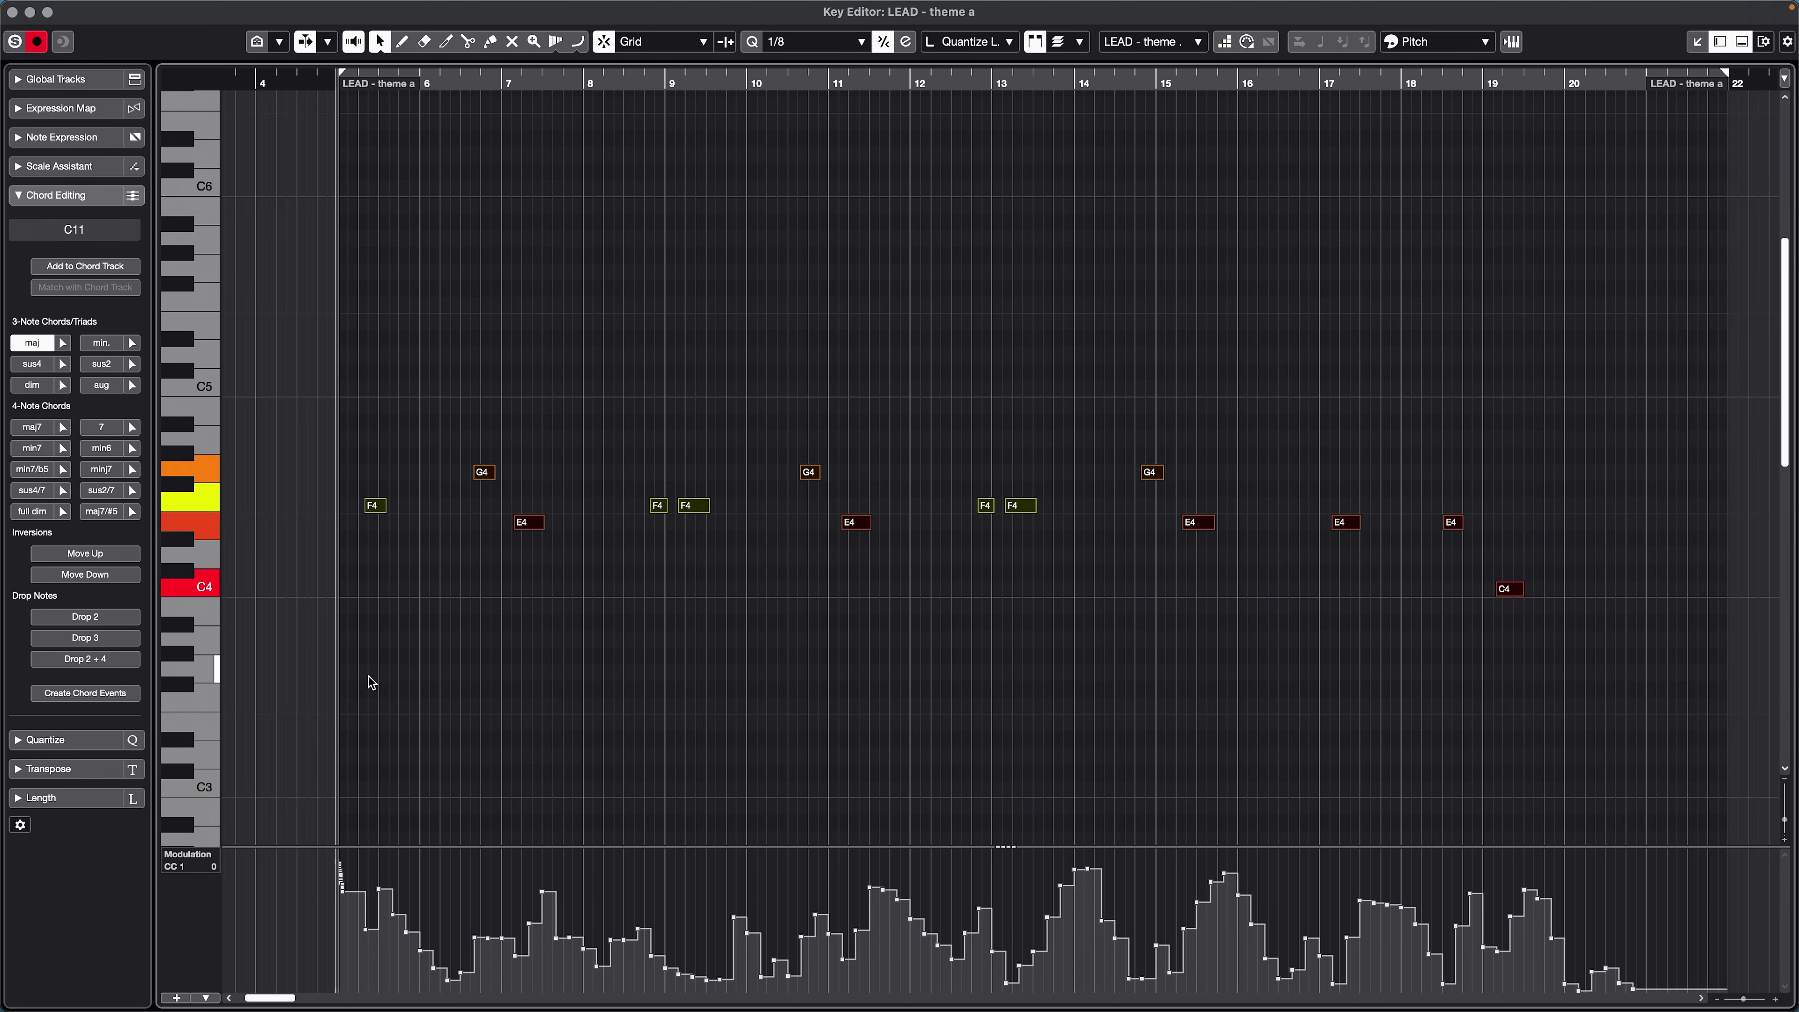
Step: Transpose the selected Lead notes up and back to their original pitches, then close the Key Editor
{"action": "key", "text": "Up"}
{"action": "key", "text": "Up"}
{"action": "key", "text": "Up"}
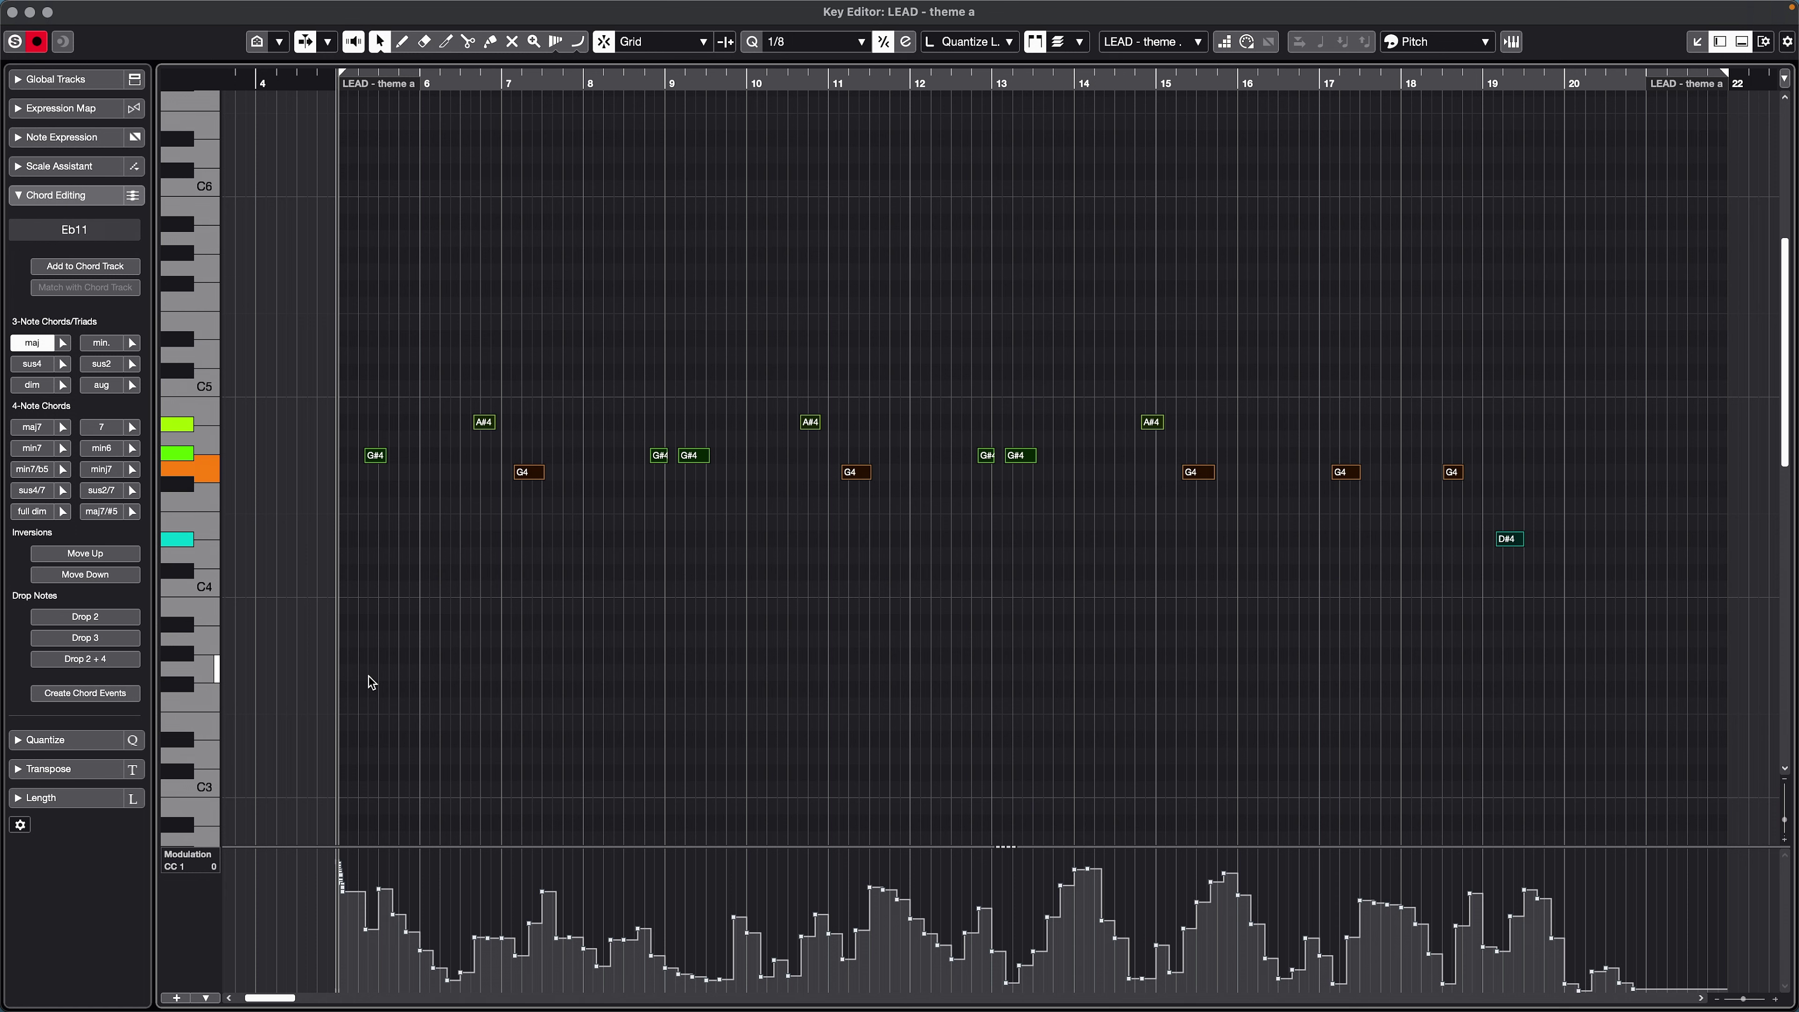
{"action": "key", "text": "Down"}
{"action": "key", "text": "Down"}
{"action": "key", "text": "Down"}
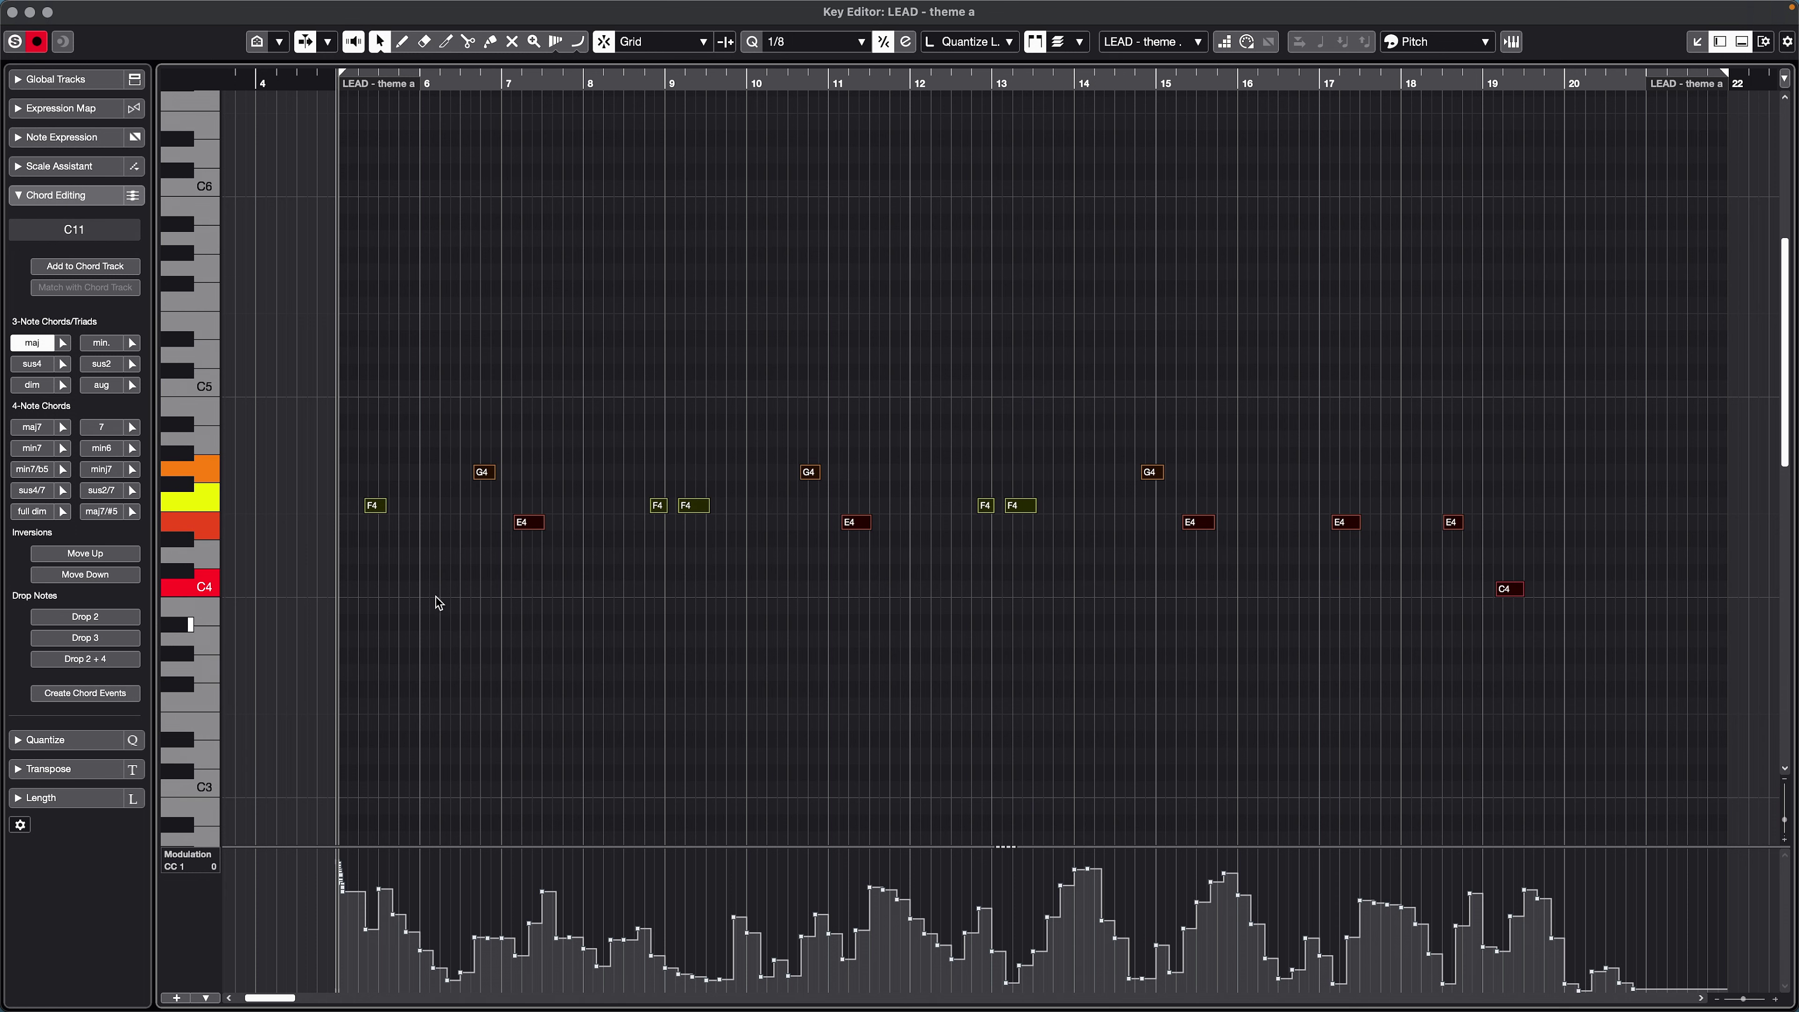
{"action": "key", "text": "Return"}
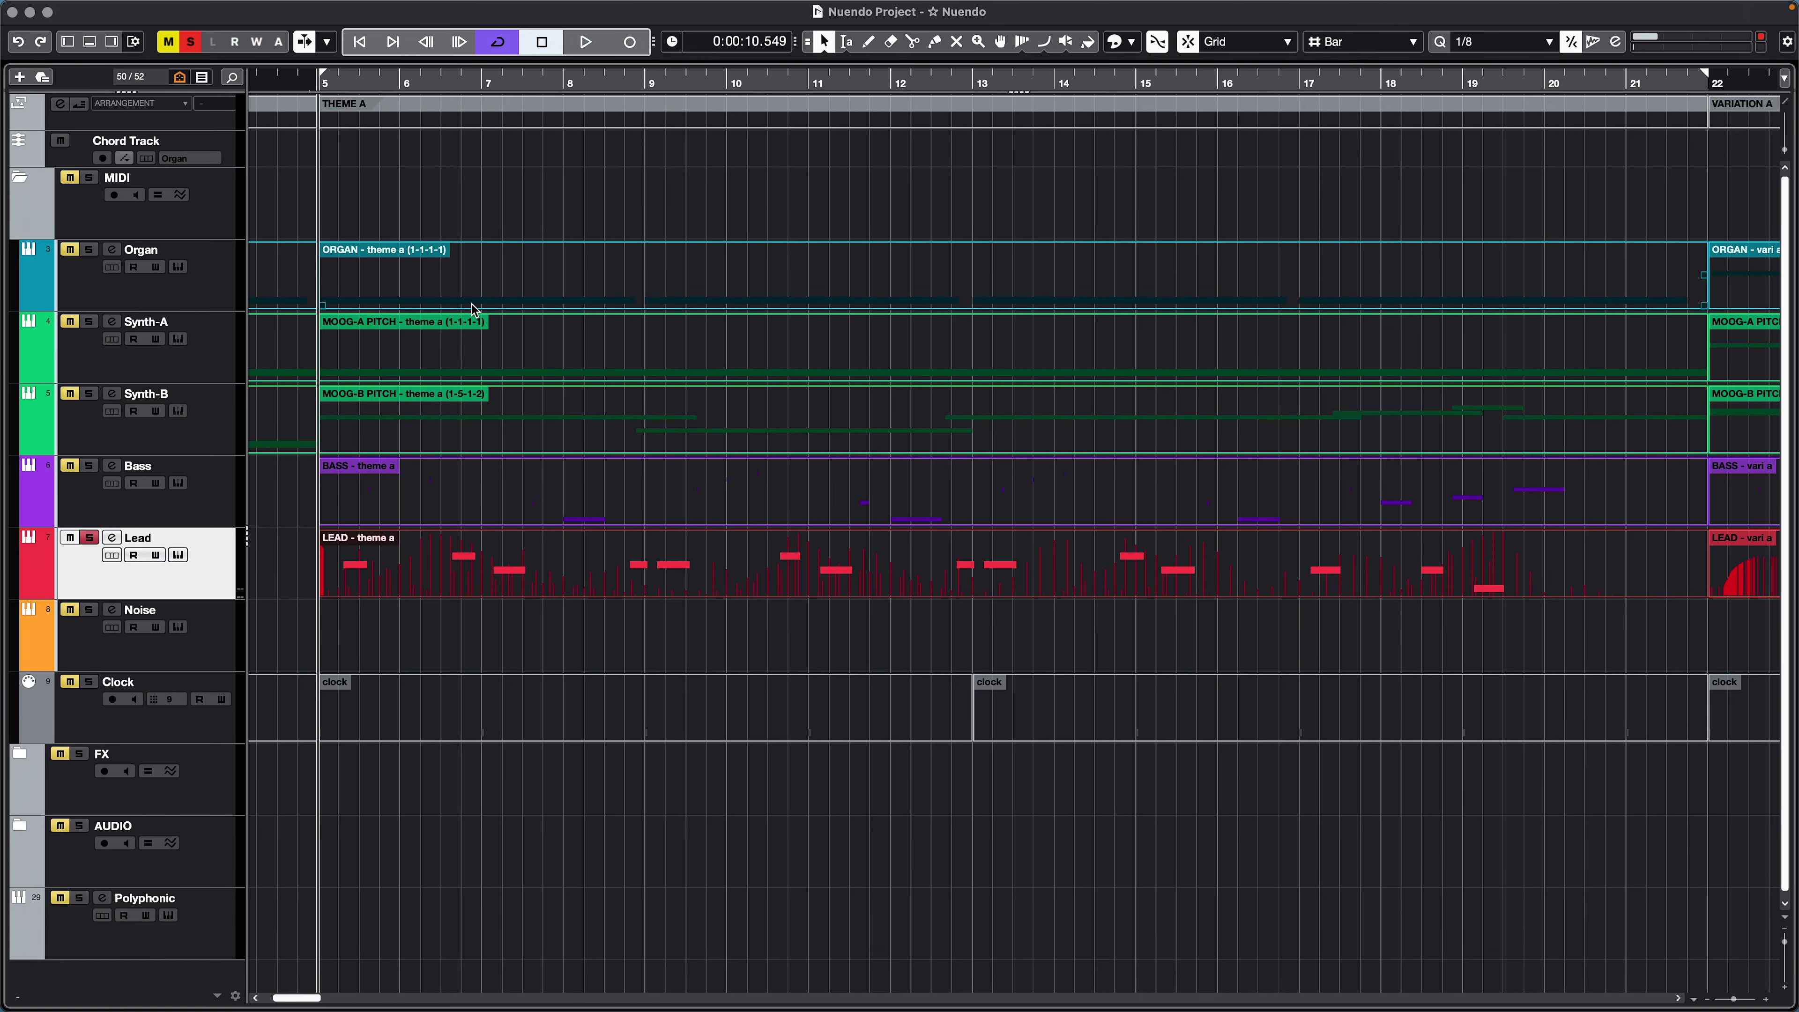
Step: Select the theme a parts from ORGAN down to LEAD and open them together in the Key Editor
{"action": "left_click_drag", "start_coordinate": [790, 167], "coordinate": [544, 580]}
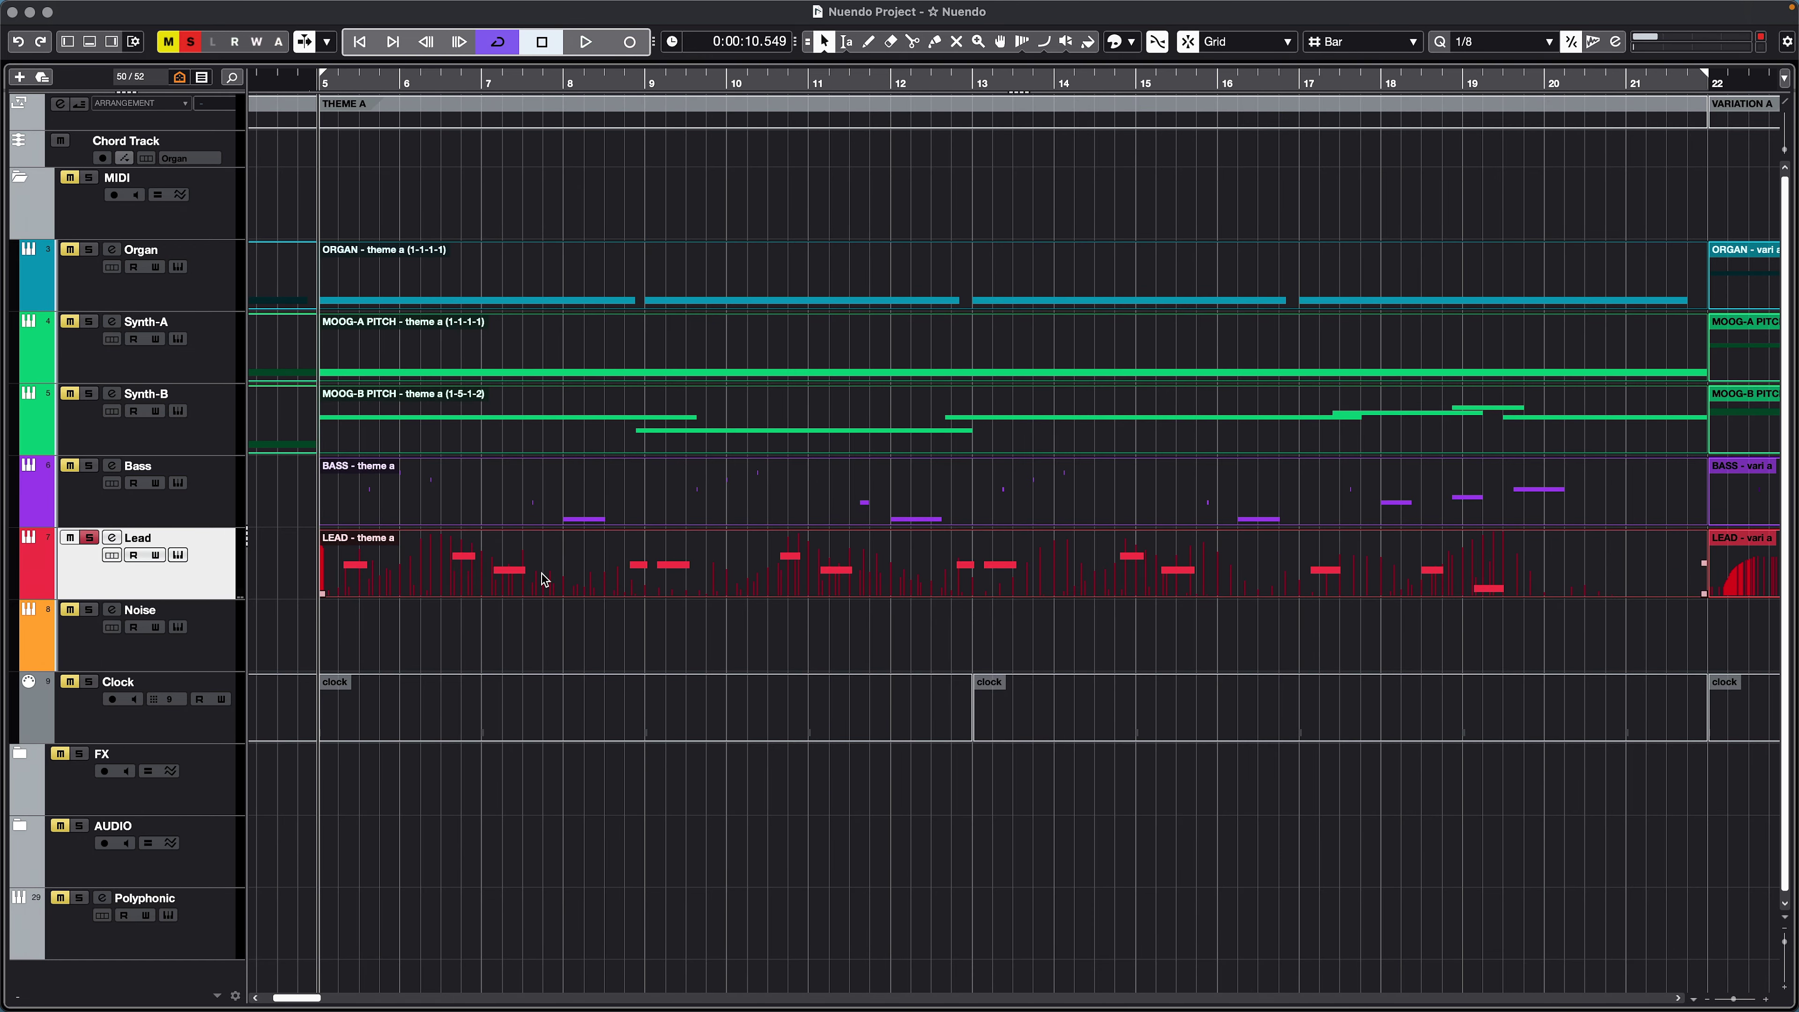
{"action": "double_click", "coordinate": [544, 579]}
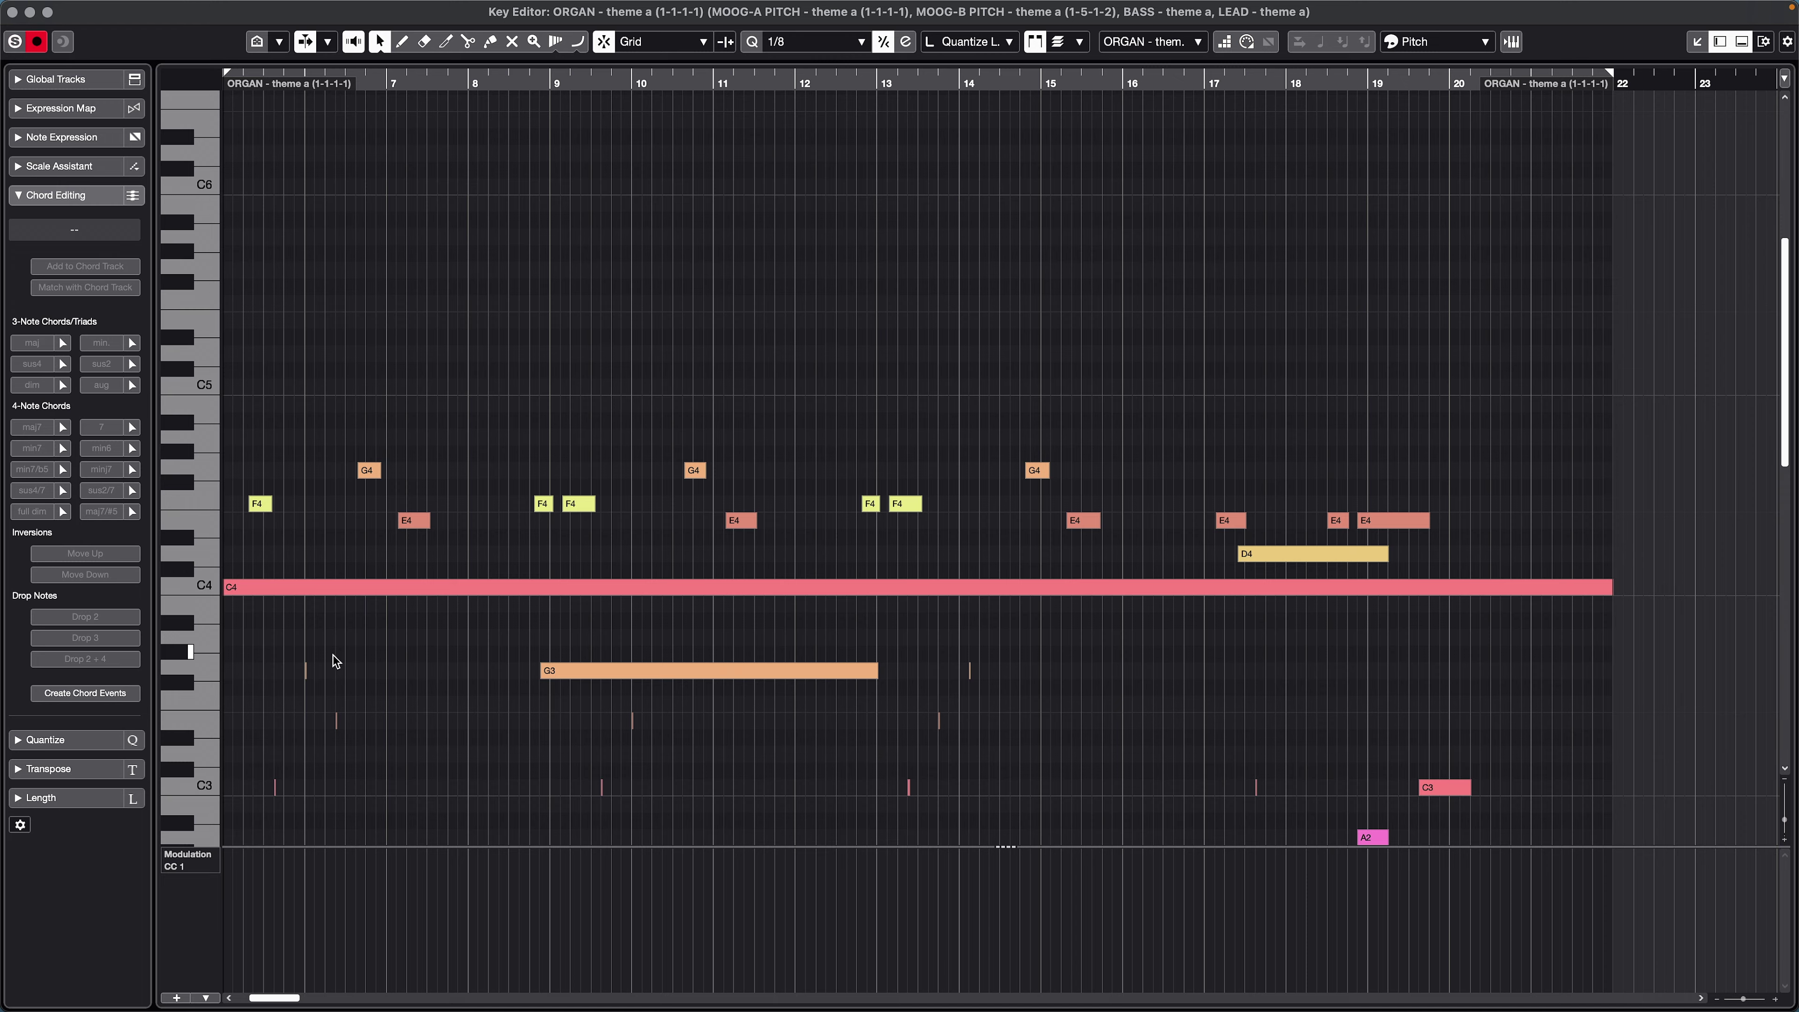
{"action": "scroll", "coordinate": [333, 656], "scroll_direction": "down", "scroll_amount": 5}
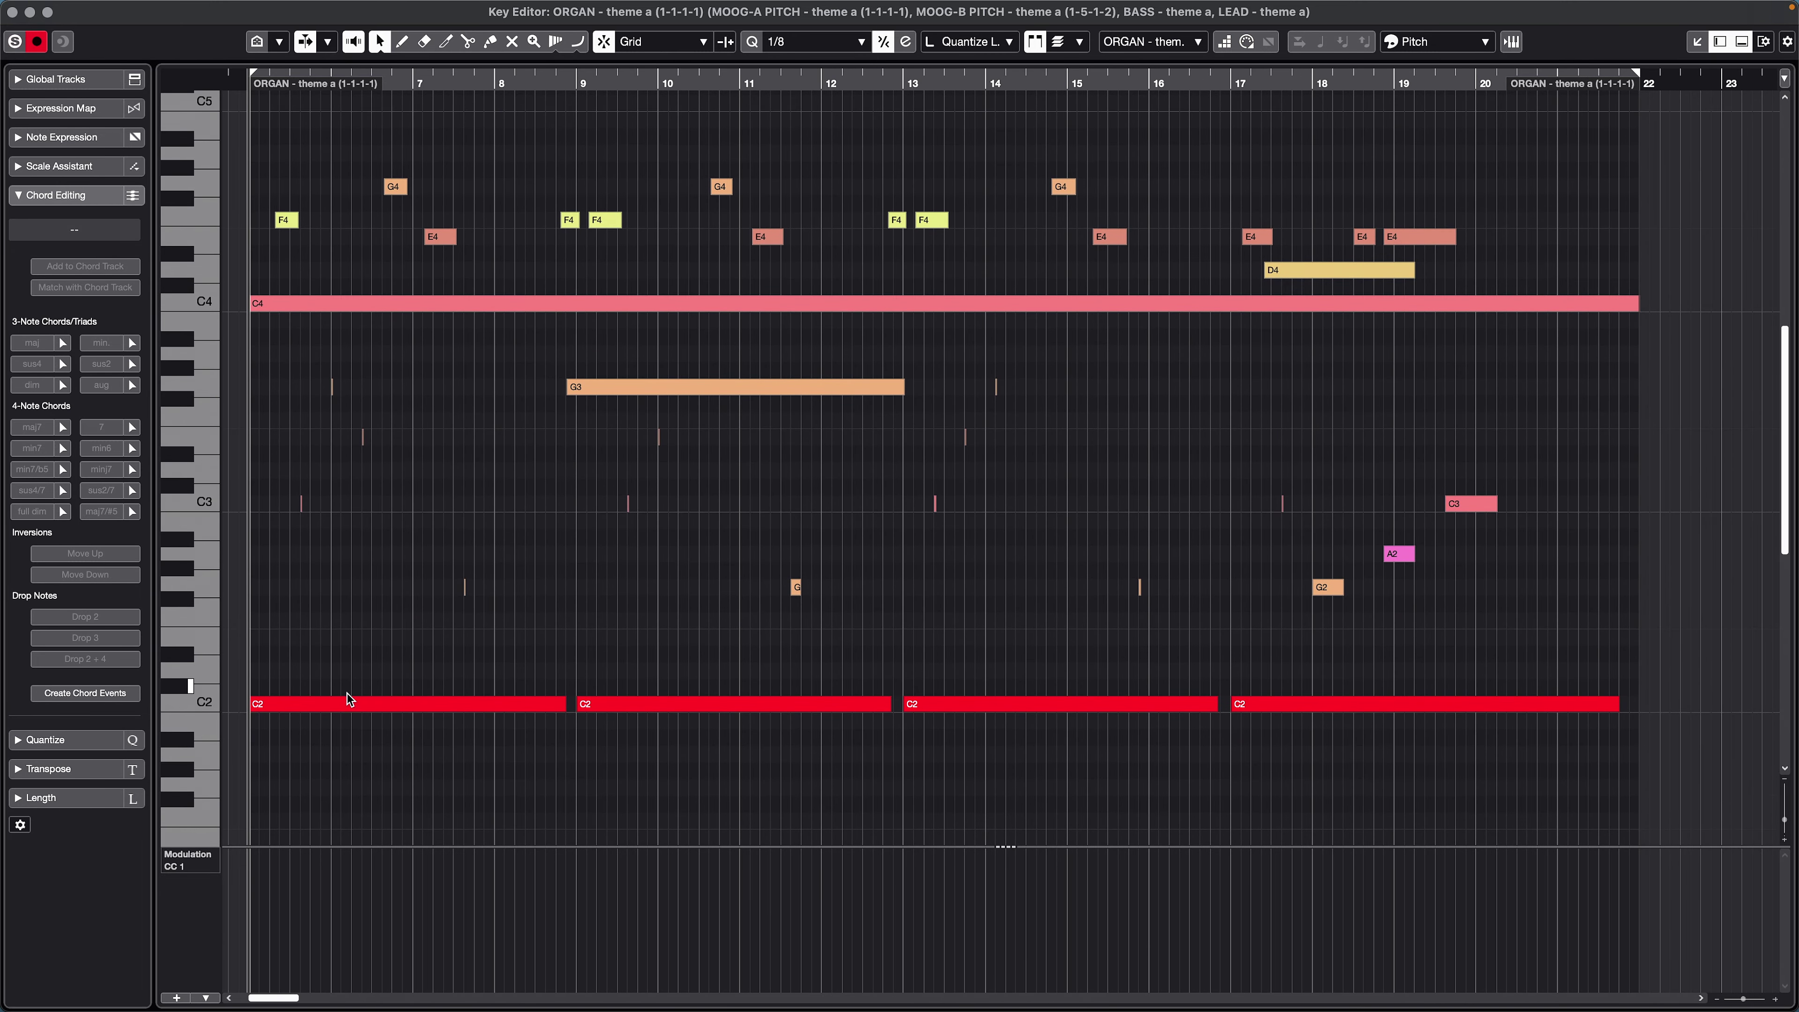
Step: Switch the active part by selecting the C2 note, MOOG-A's long C4, MOOG-B's G3, then LEAD's F4
{"action": "left_click", "coordinate": [349, 704]}
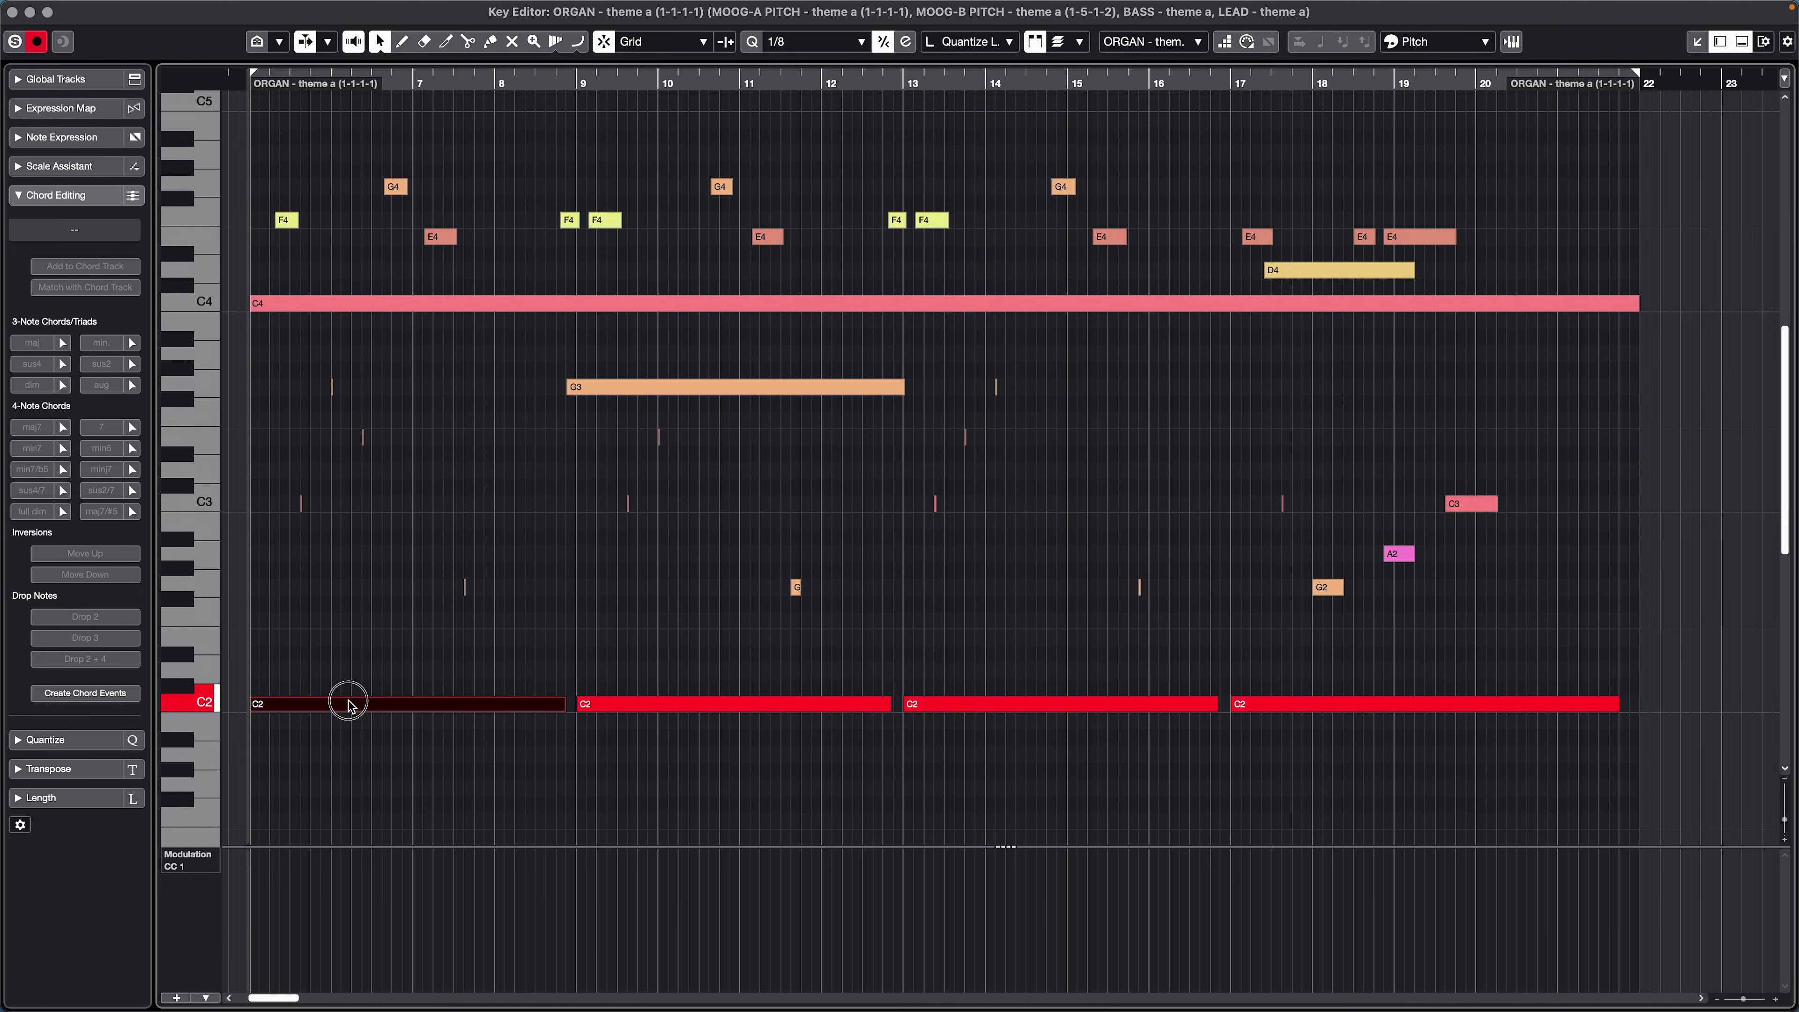
{"action": "left_click", "coordinate": [370, 310]}
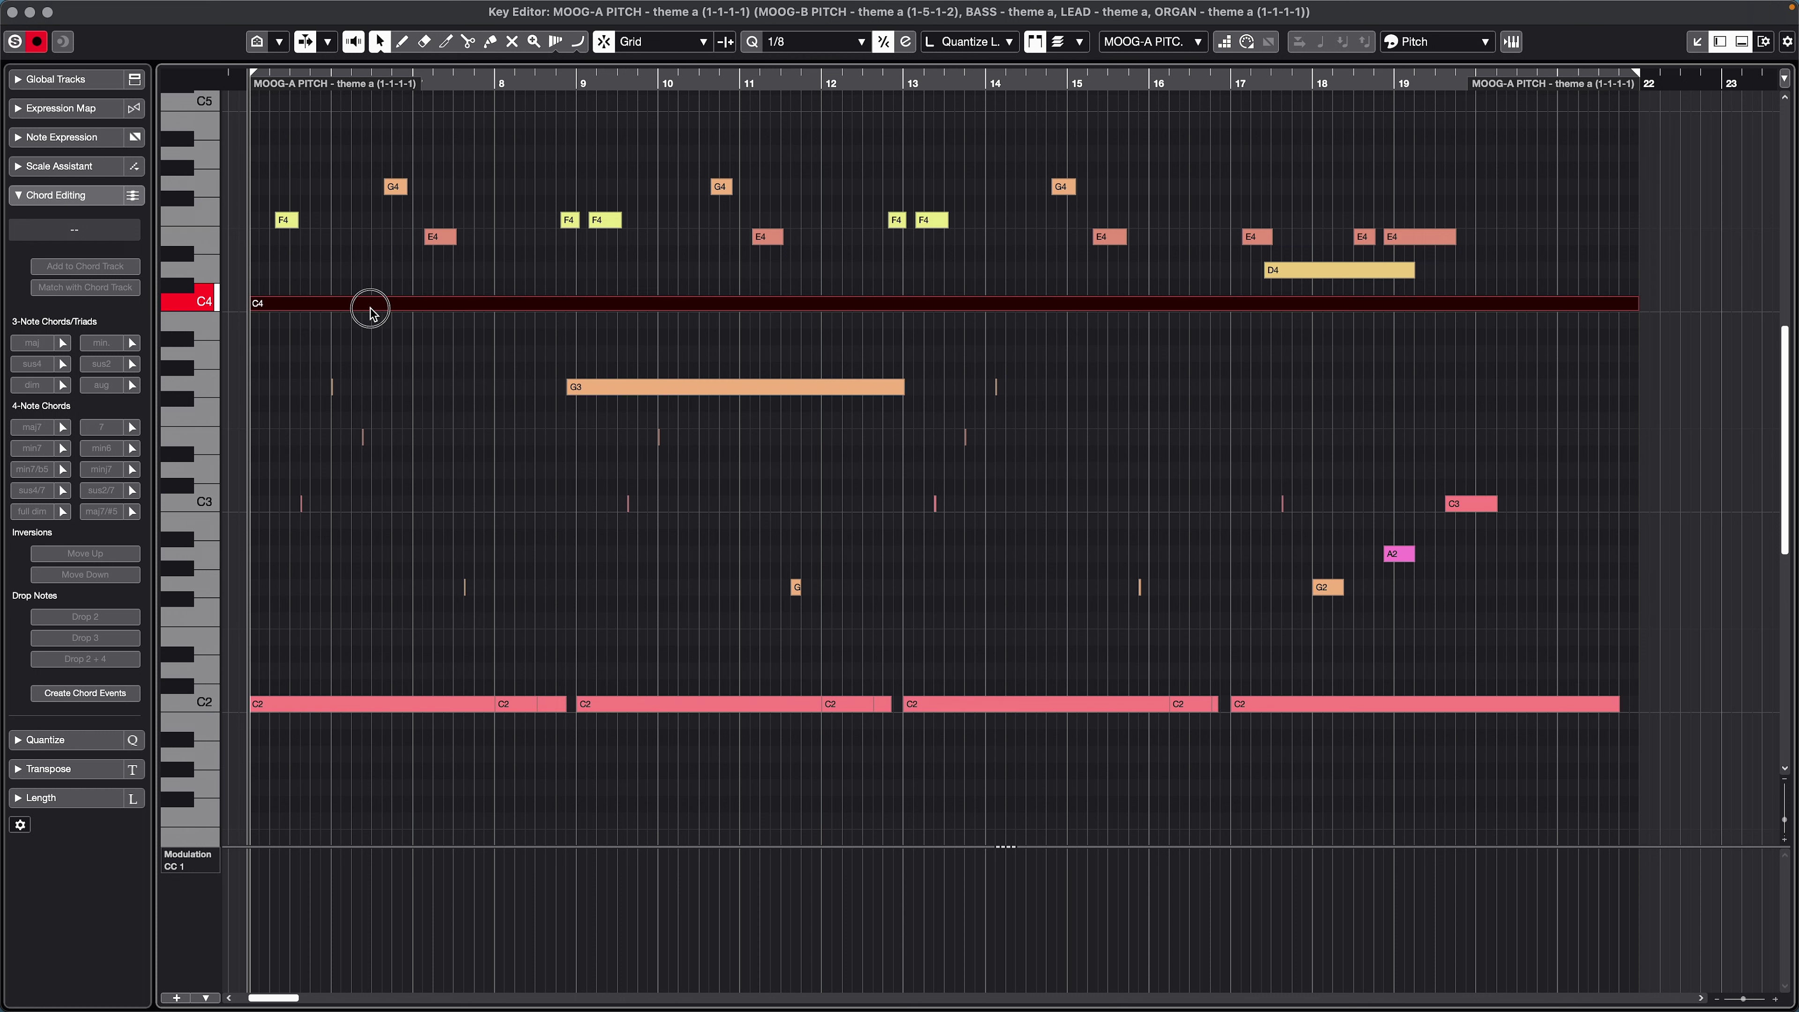
{"action": "left_click", "coordinate": [617, 391]}
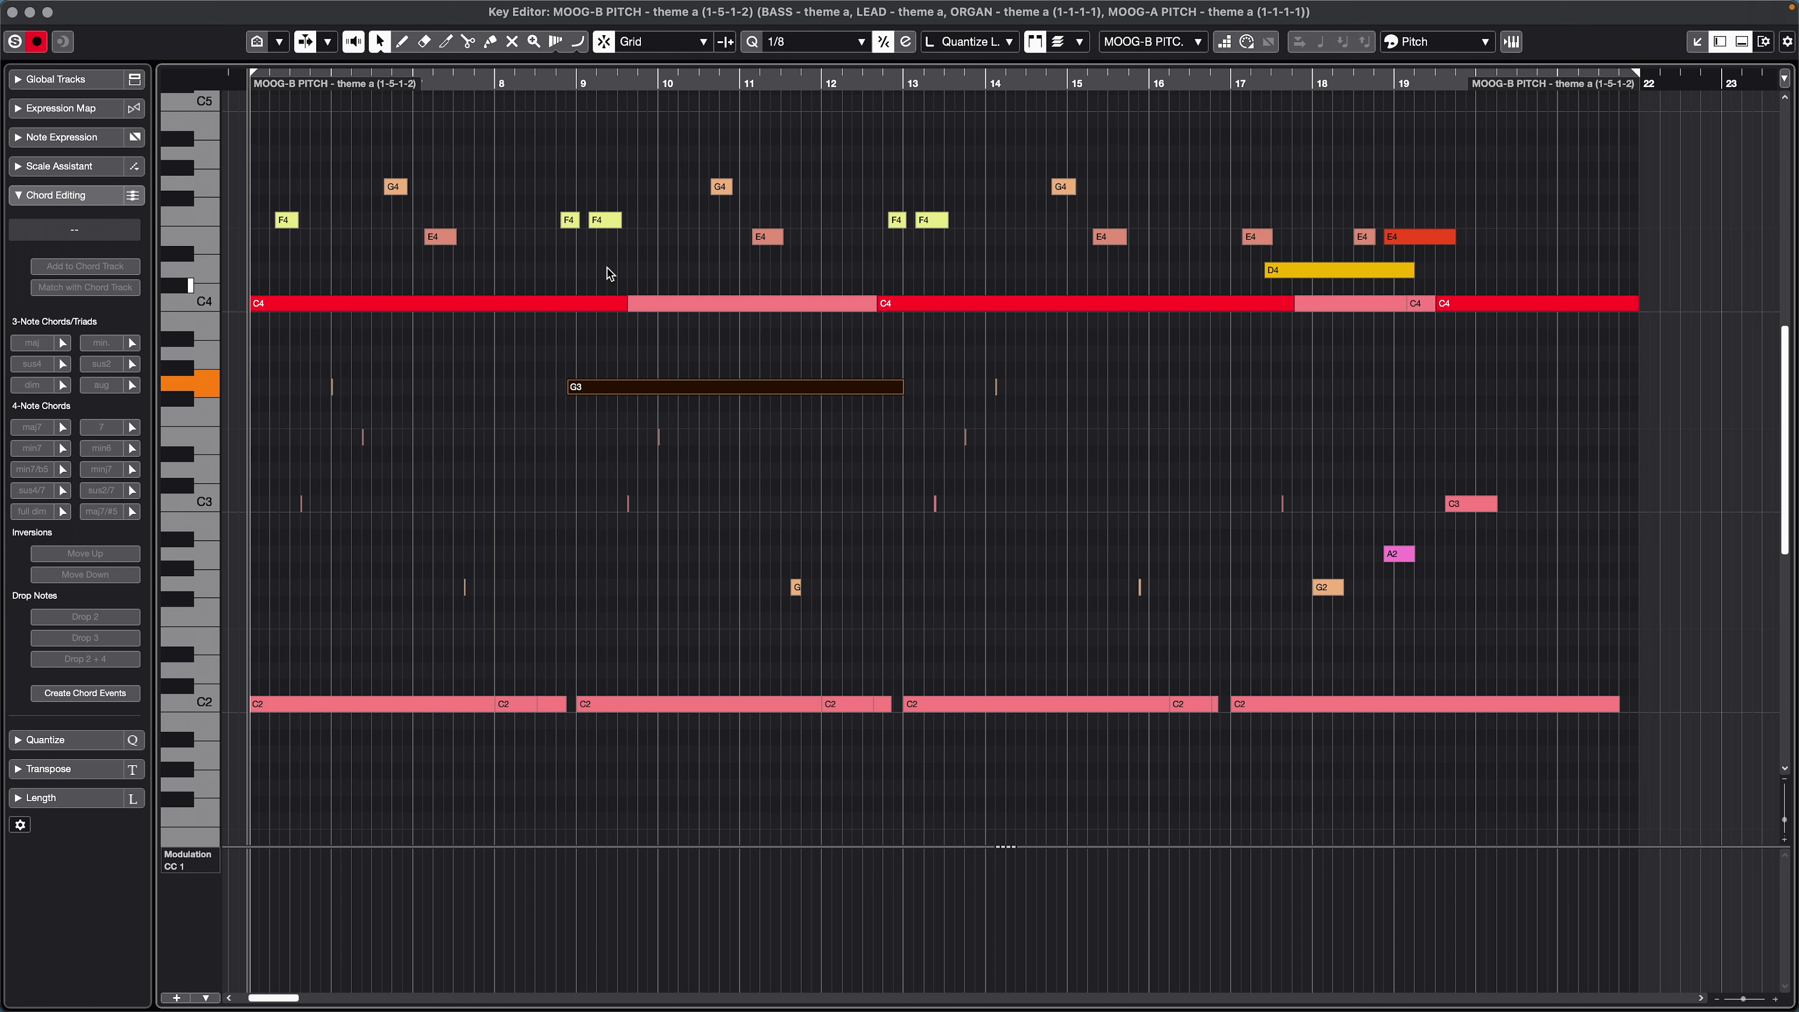
{"action": "left_click", "coordinate": [288, 218]}
{"action": "left_click", "coordinate": [395, 187]}
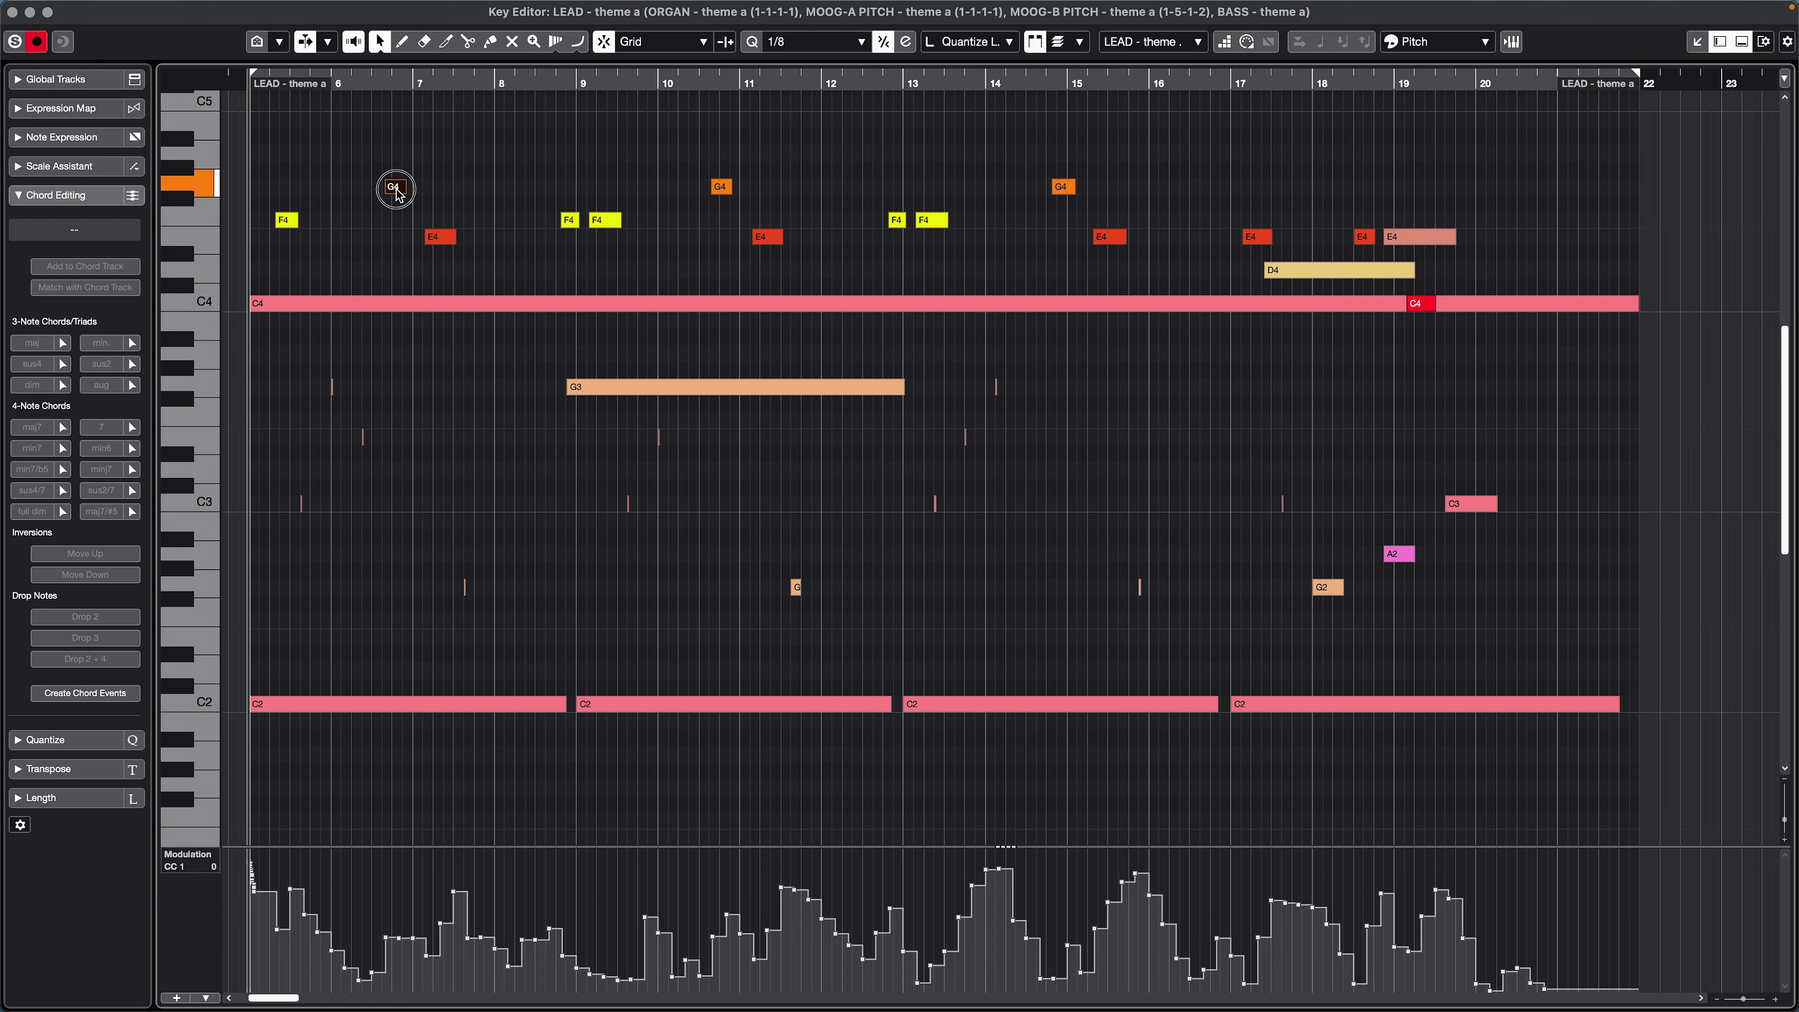
{"action": "left_click", "coordinate": [440, 236]}
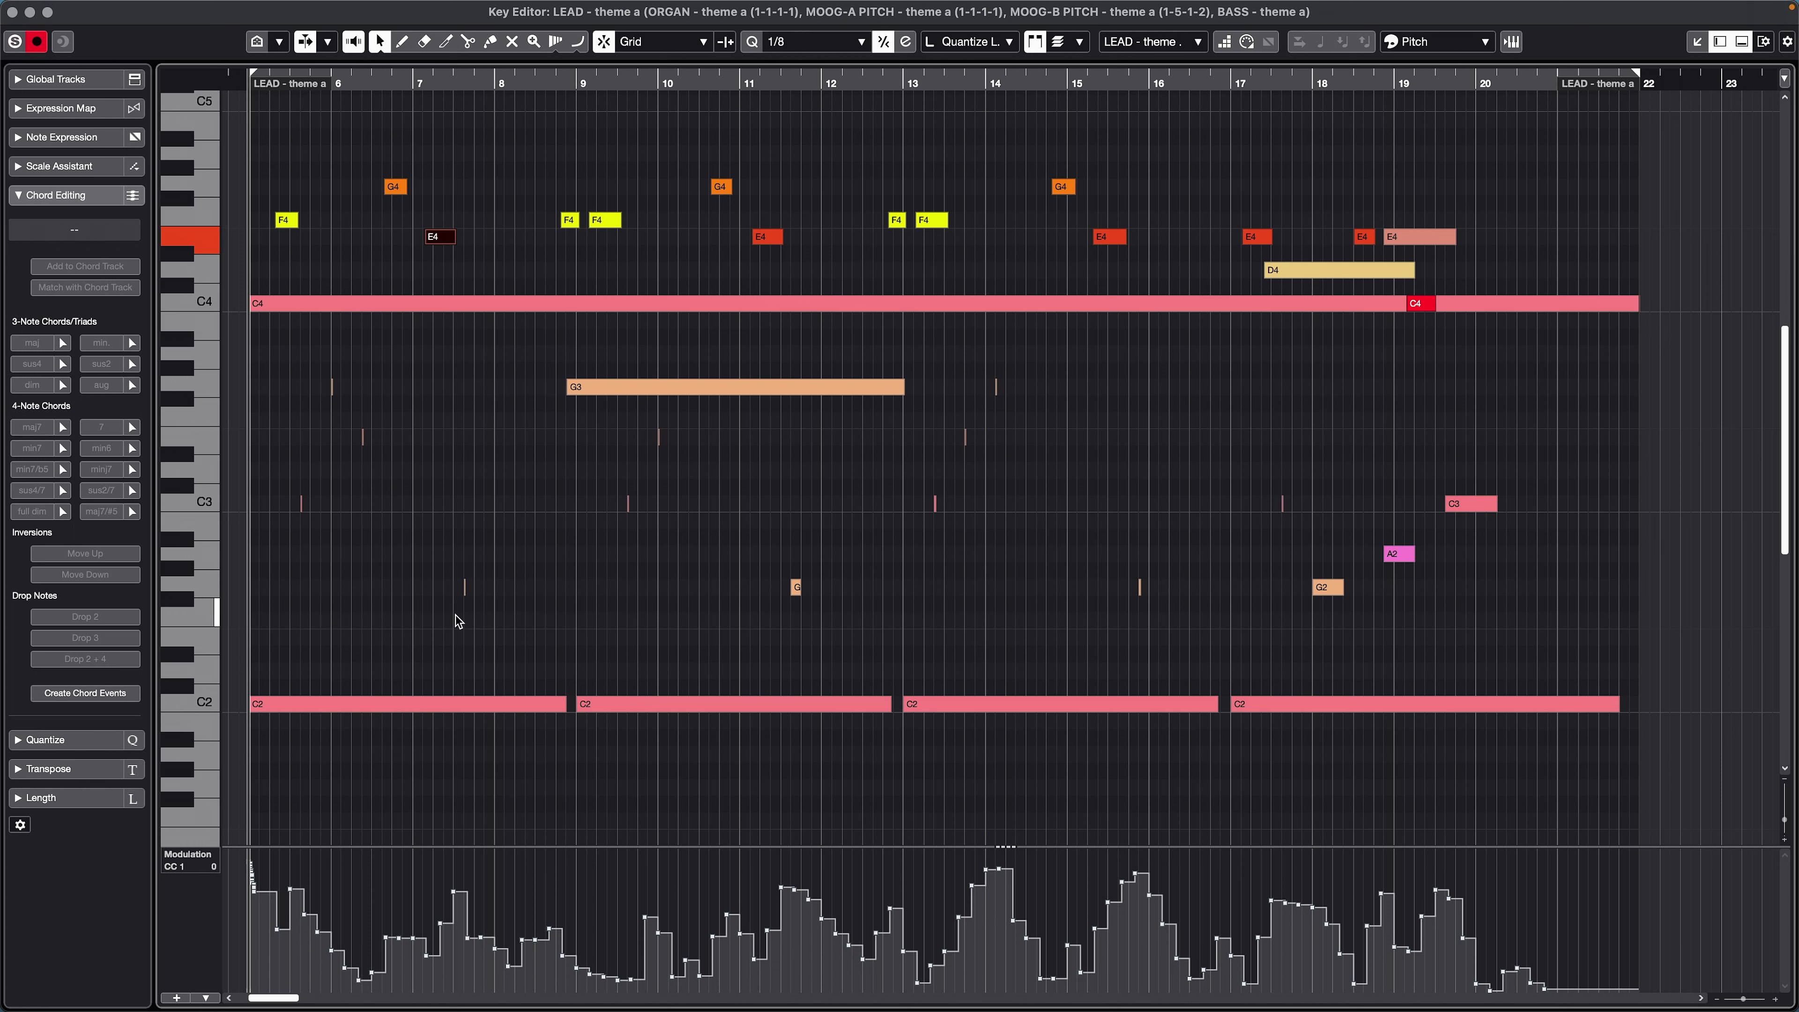
{"action": "left_click", "coordinate": [795, 586]}
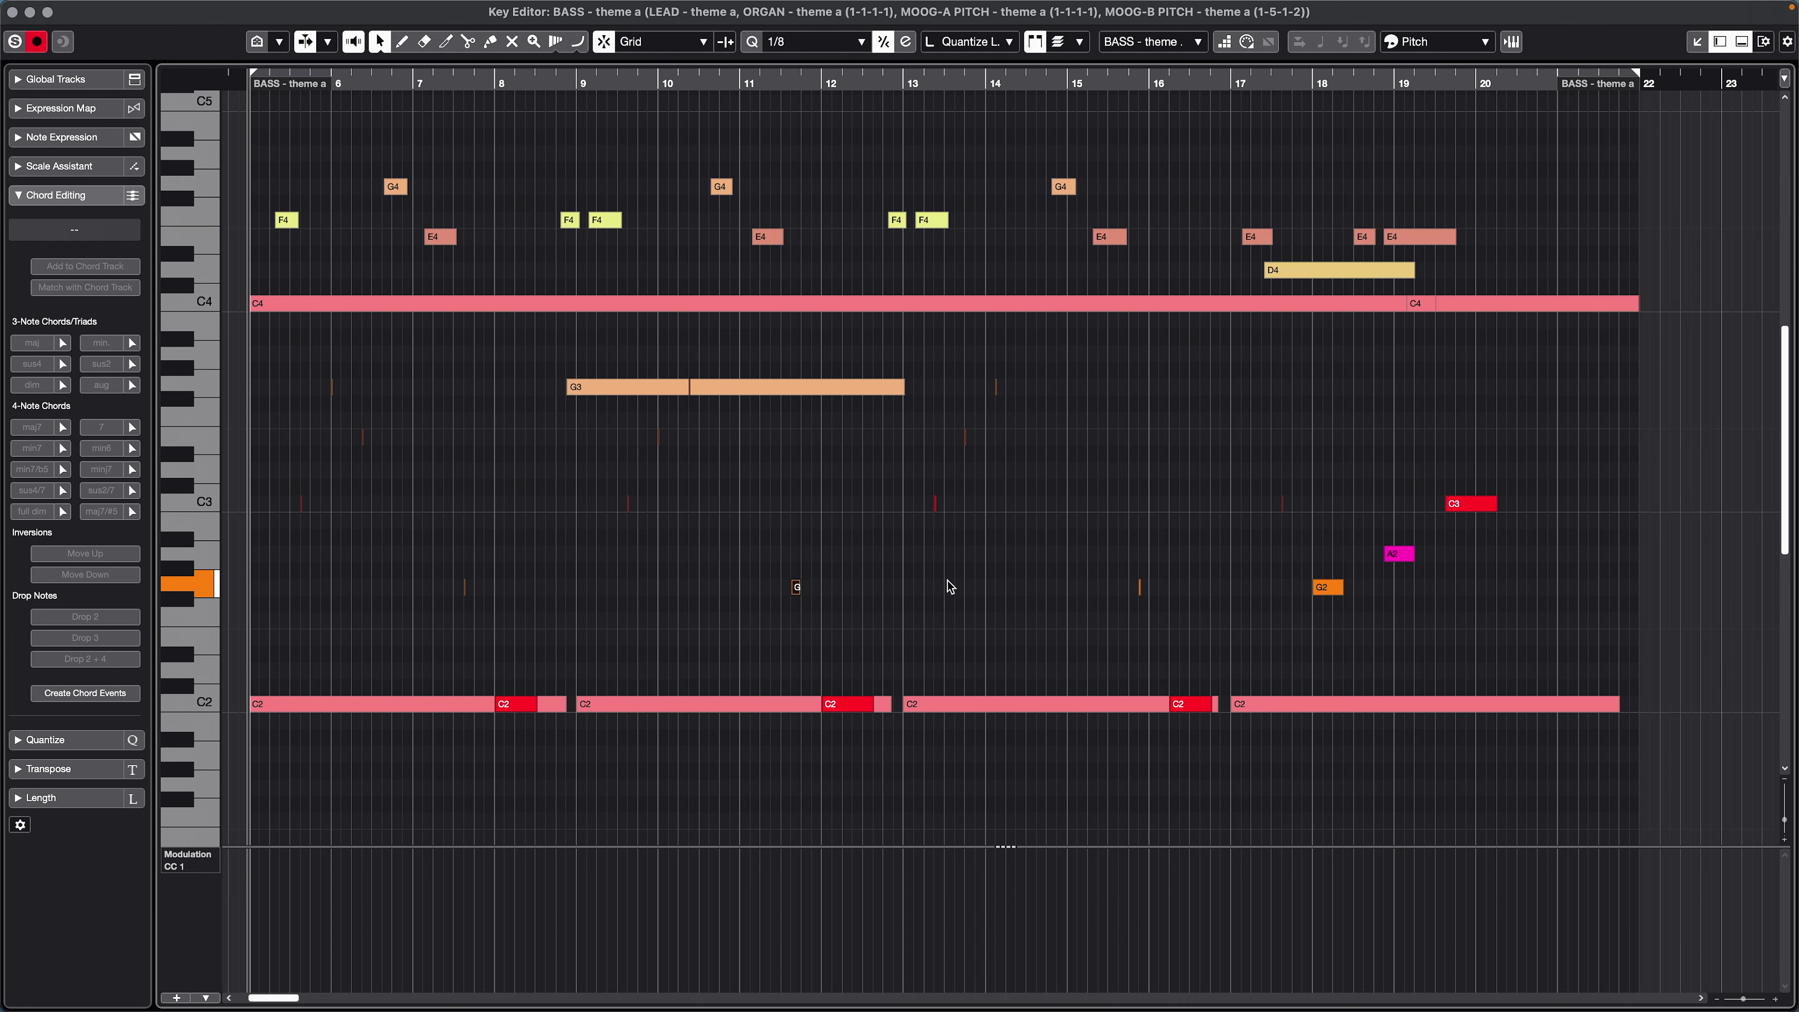
{"action": "left_click", "coordinate": [1325, 587]}
{"action": "left_click", "coordinate": [1390, 554]}
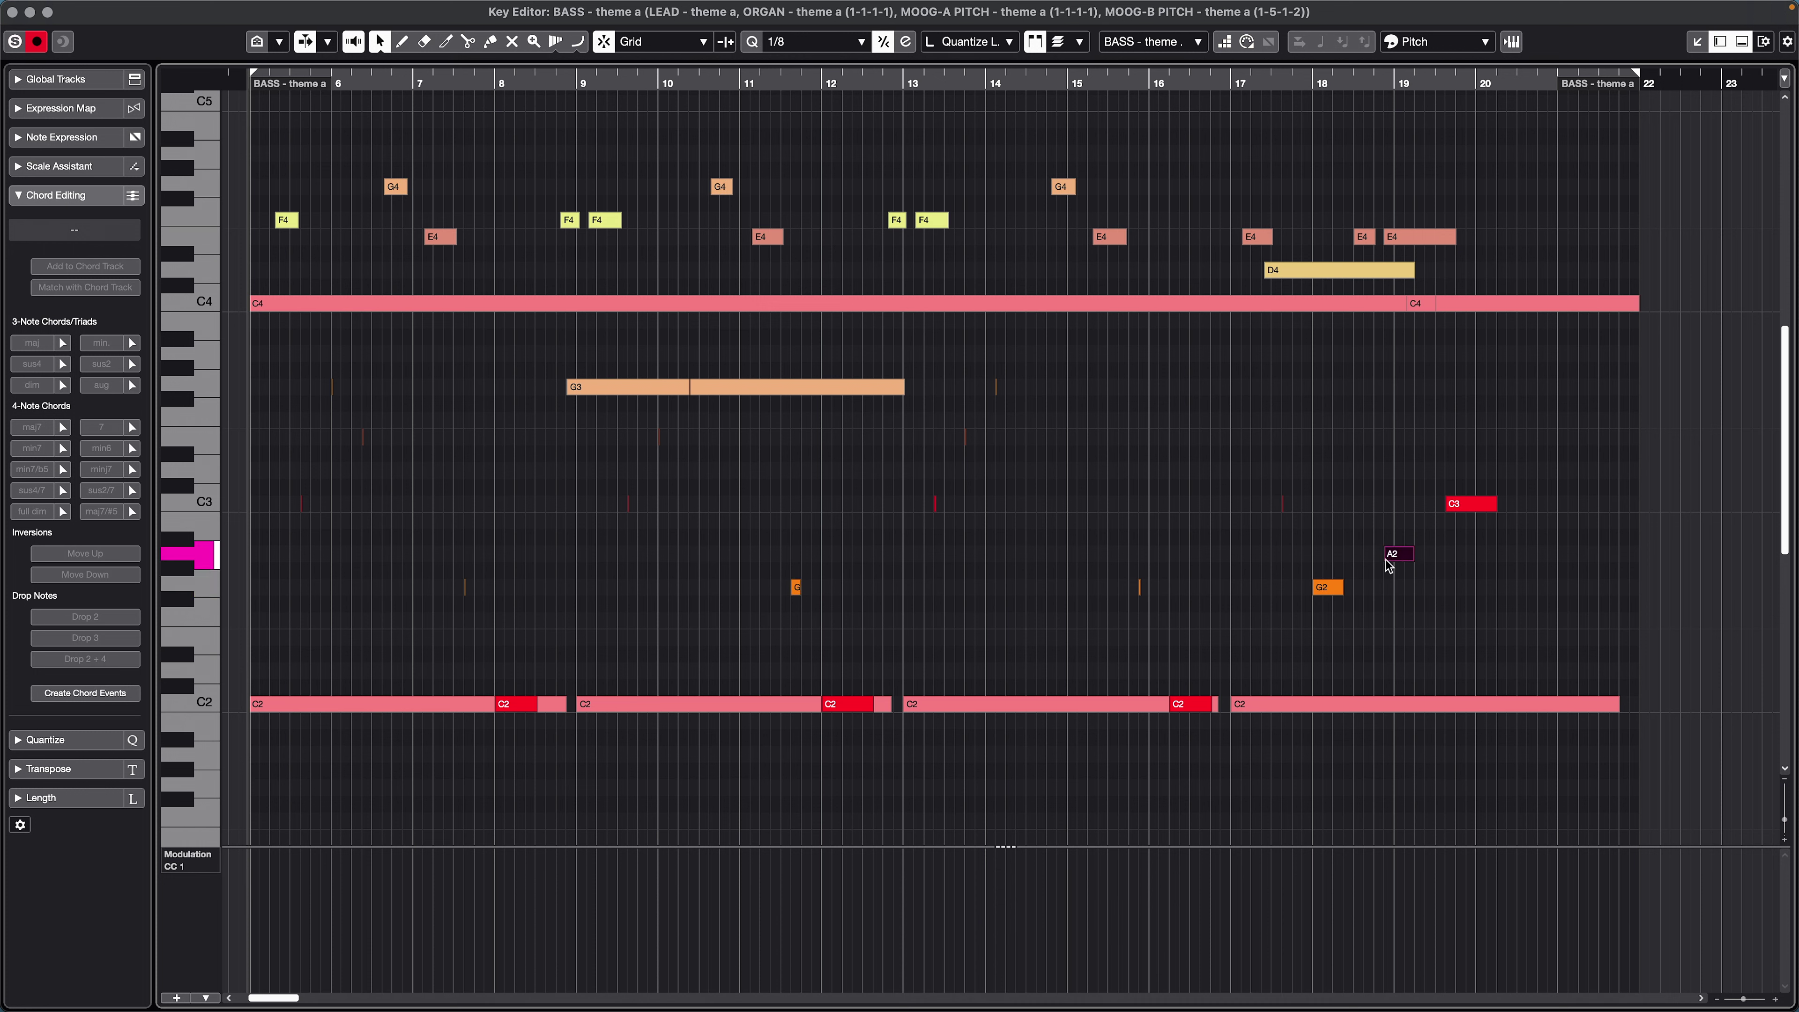
{"action": "left_click", "coordinate": [1453, 504]}
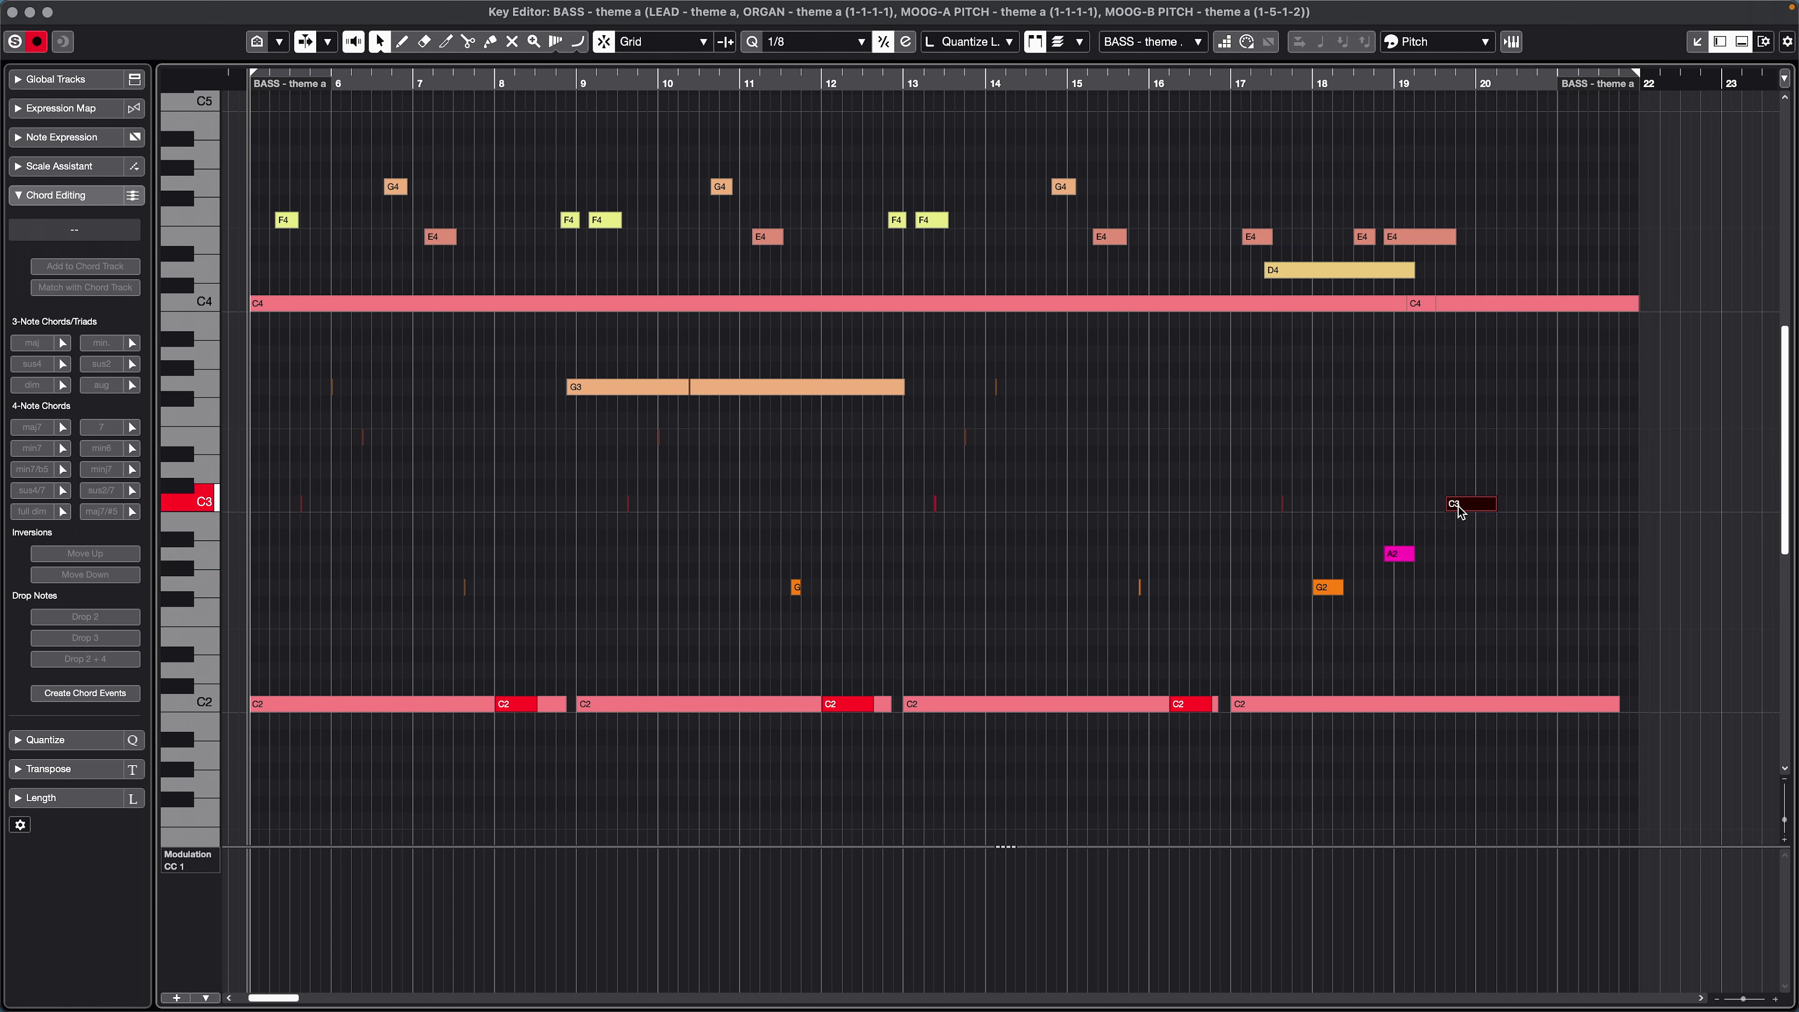
{"action": "left_click", "coordinate": [1184, 706]}
{"action": "left_click", "coordinate": [842, 705]}
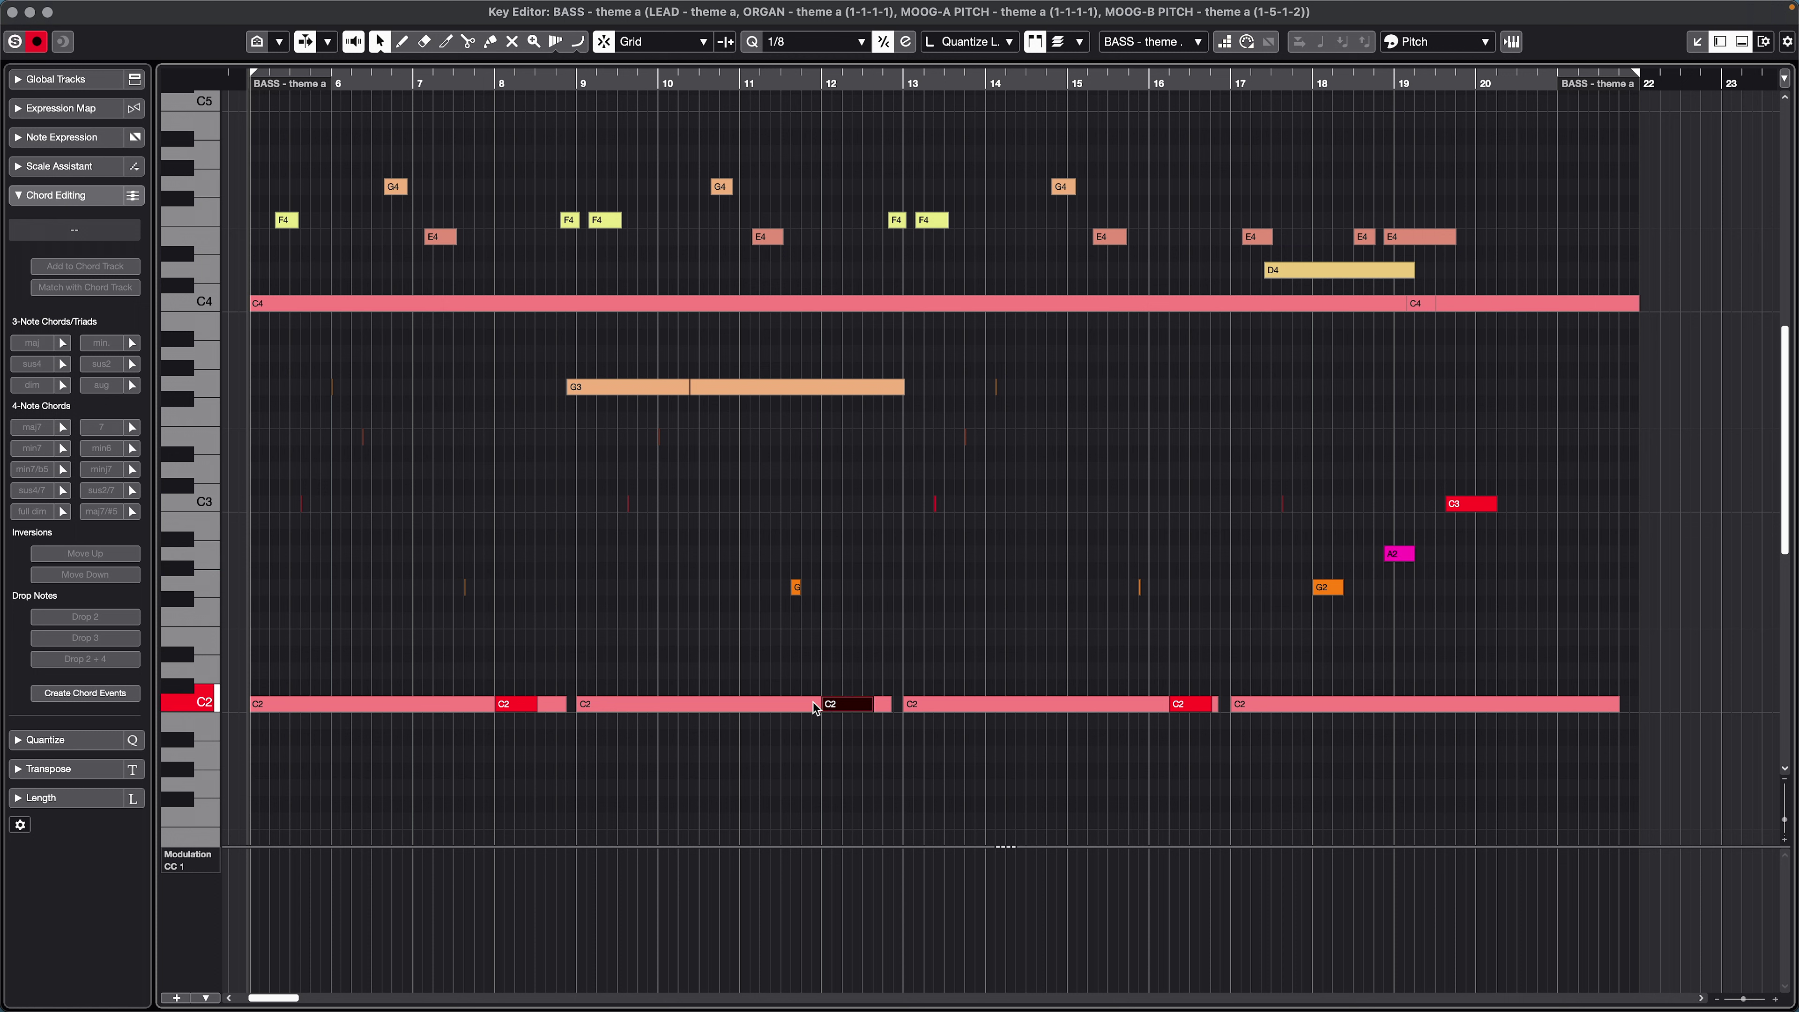
{"action": "left_click", "coordinate": [500, 704]}
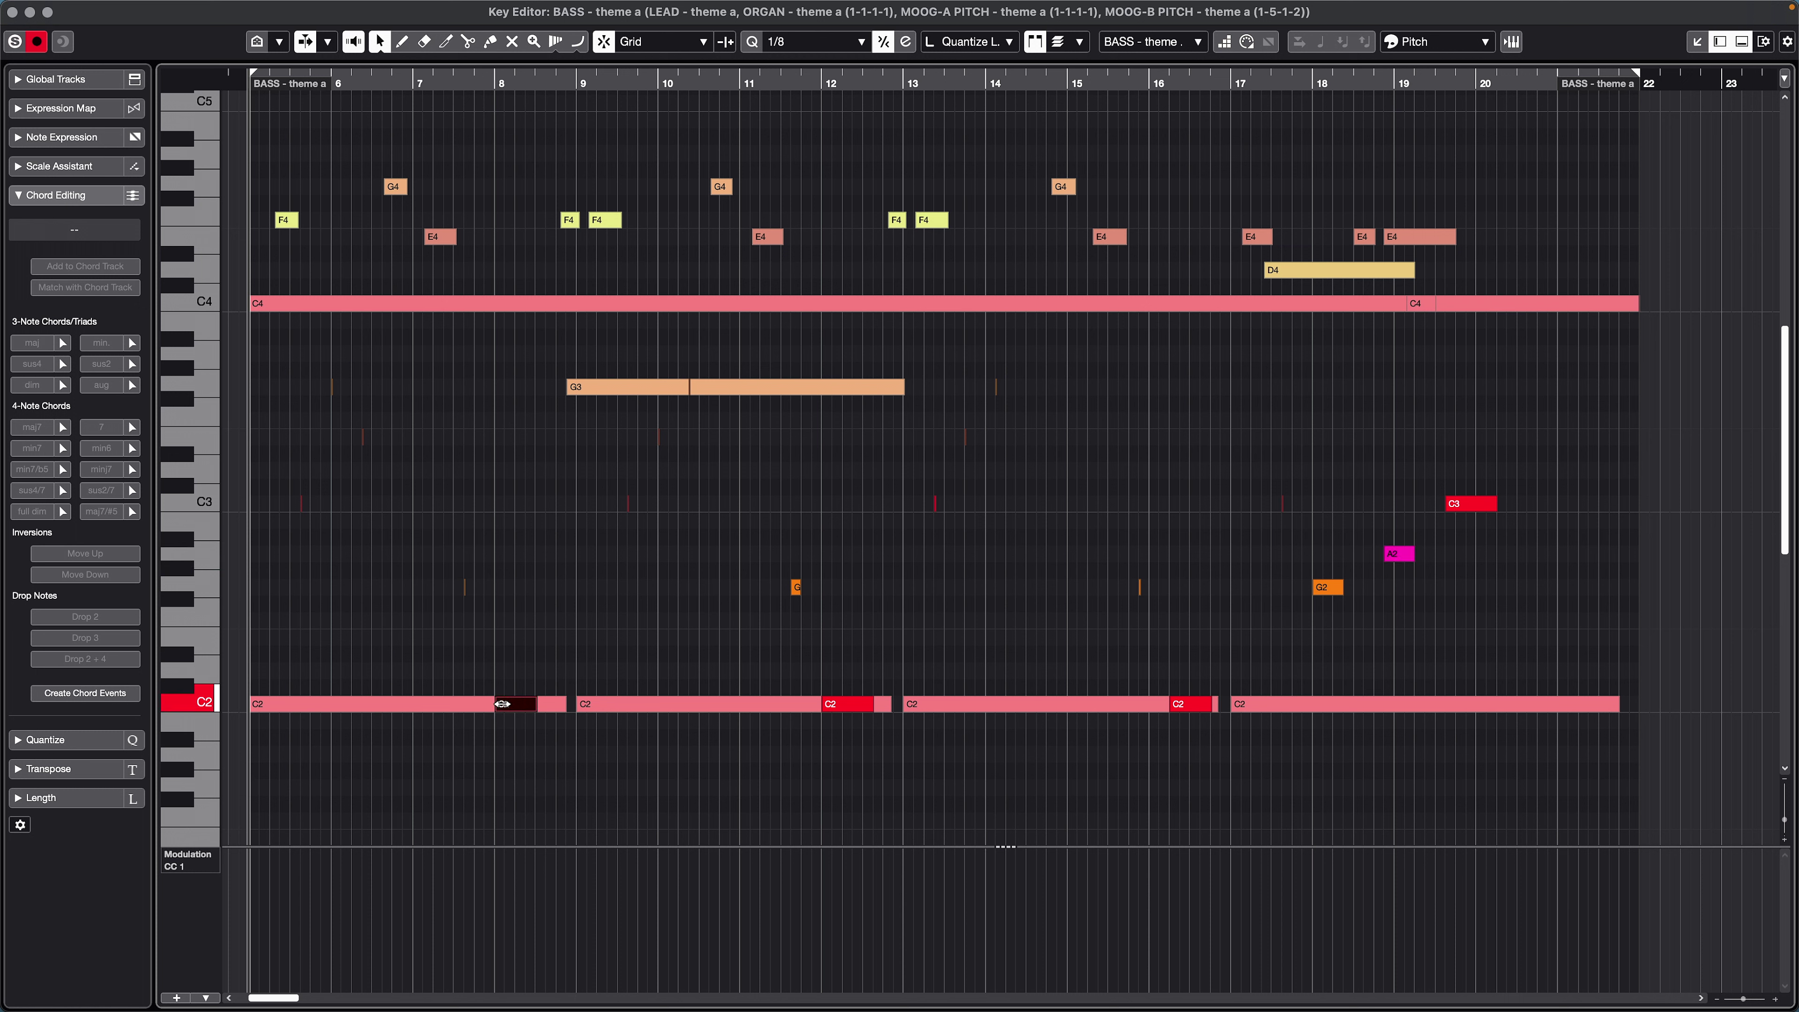
{"action": "left_click", "coordinate": [304, 505]}
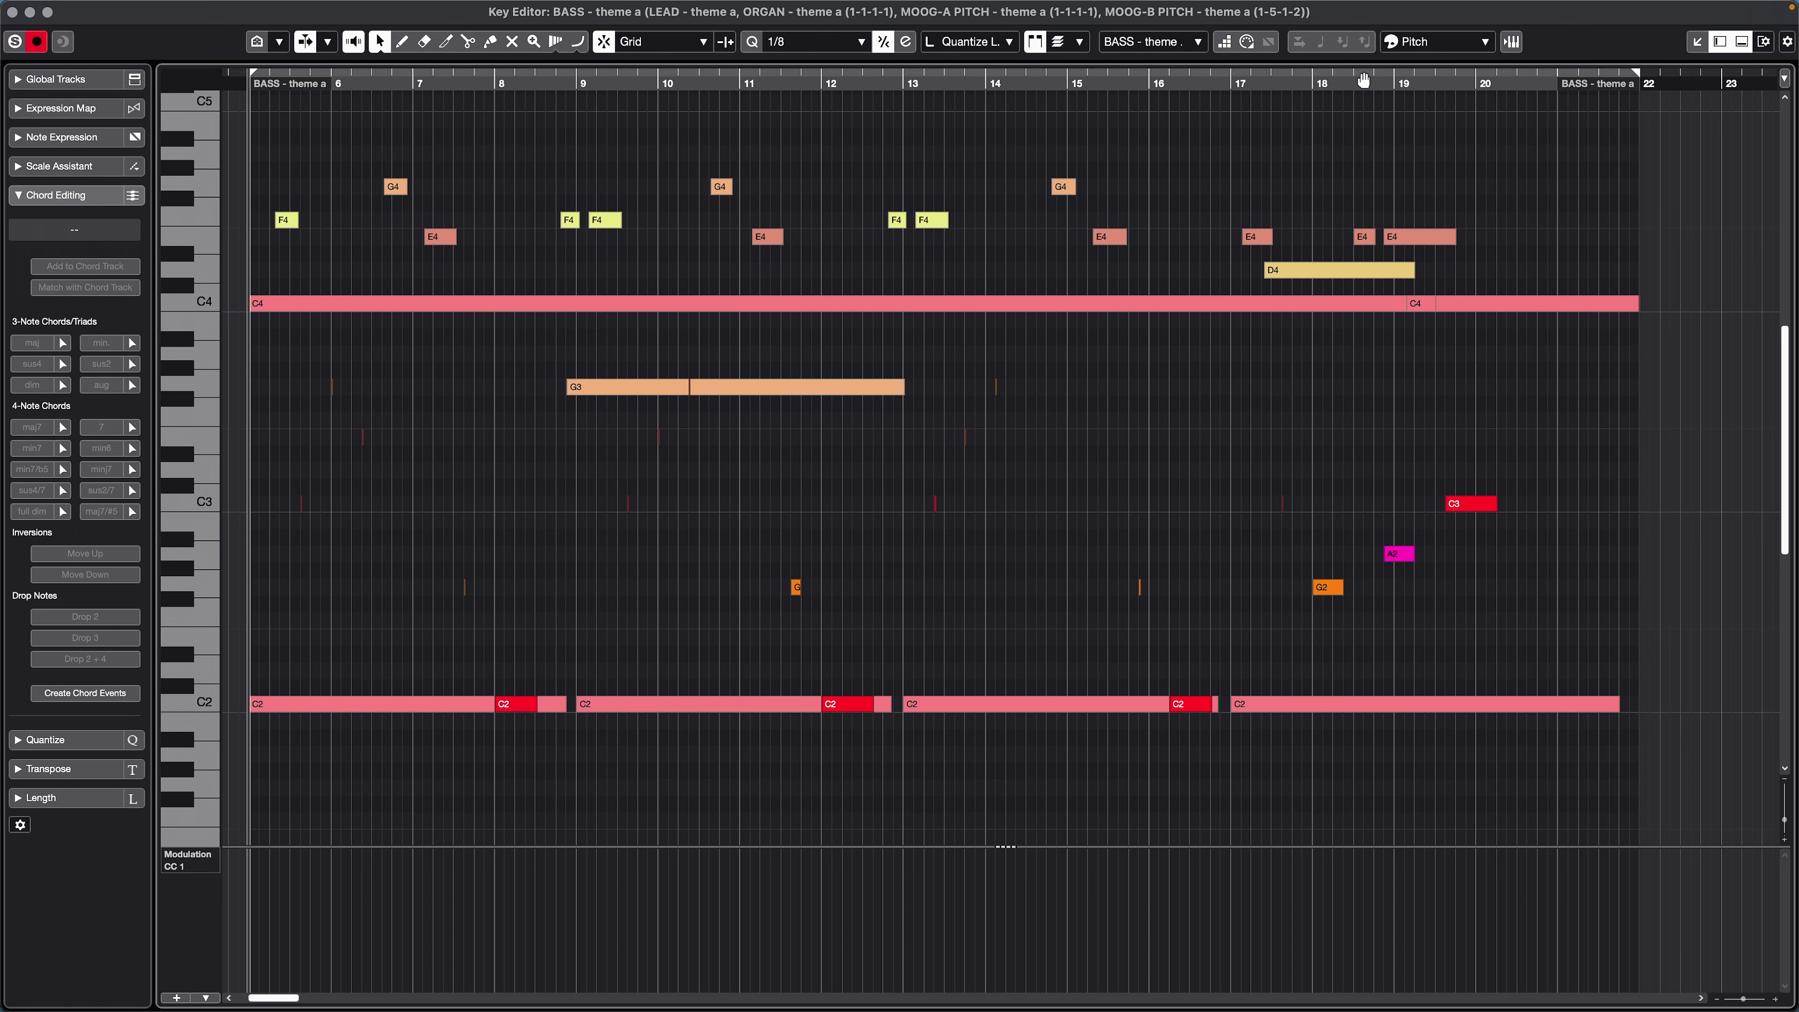
{"action": "left_click", "coordinate": [1162, 44]}
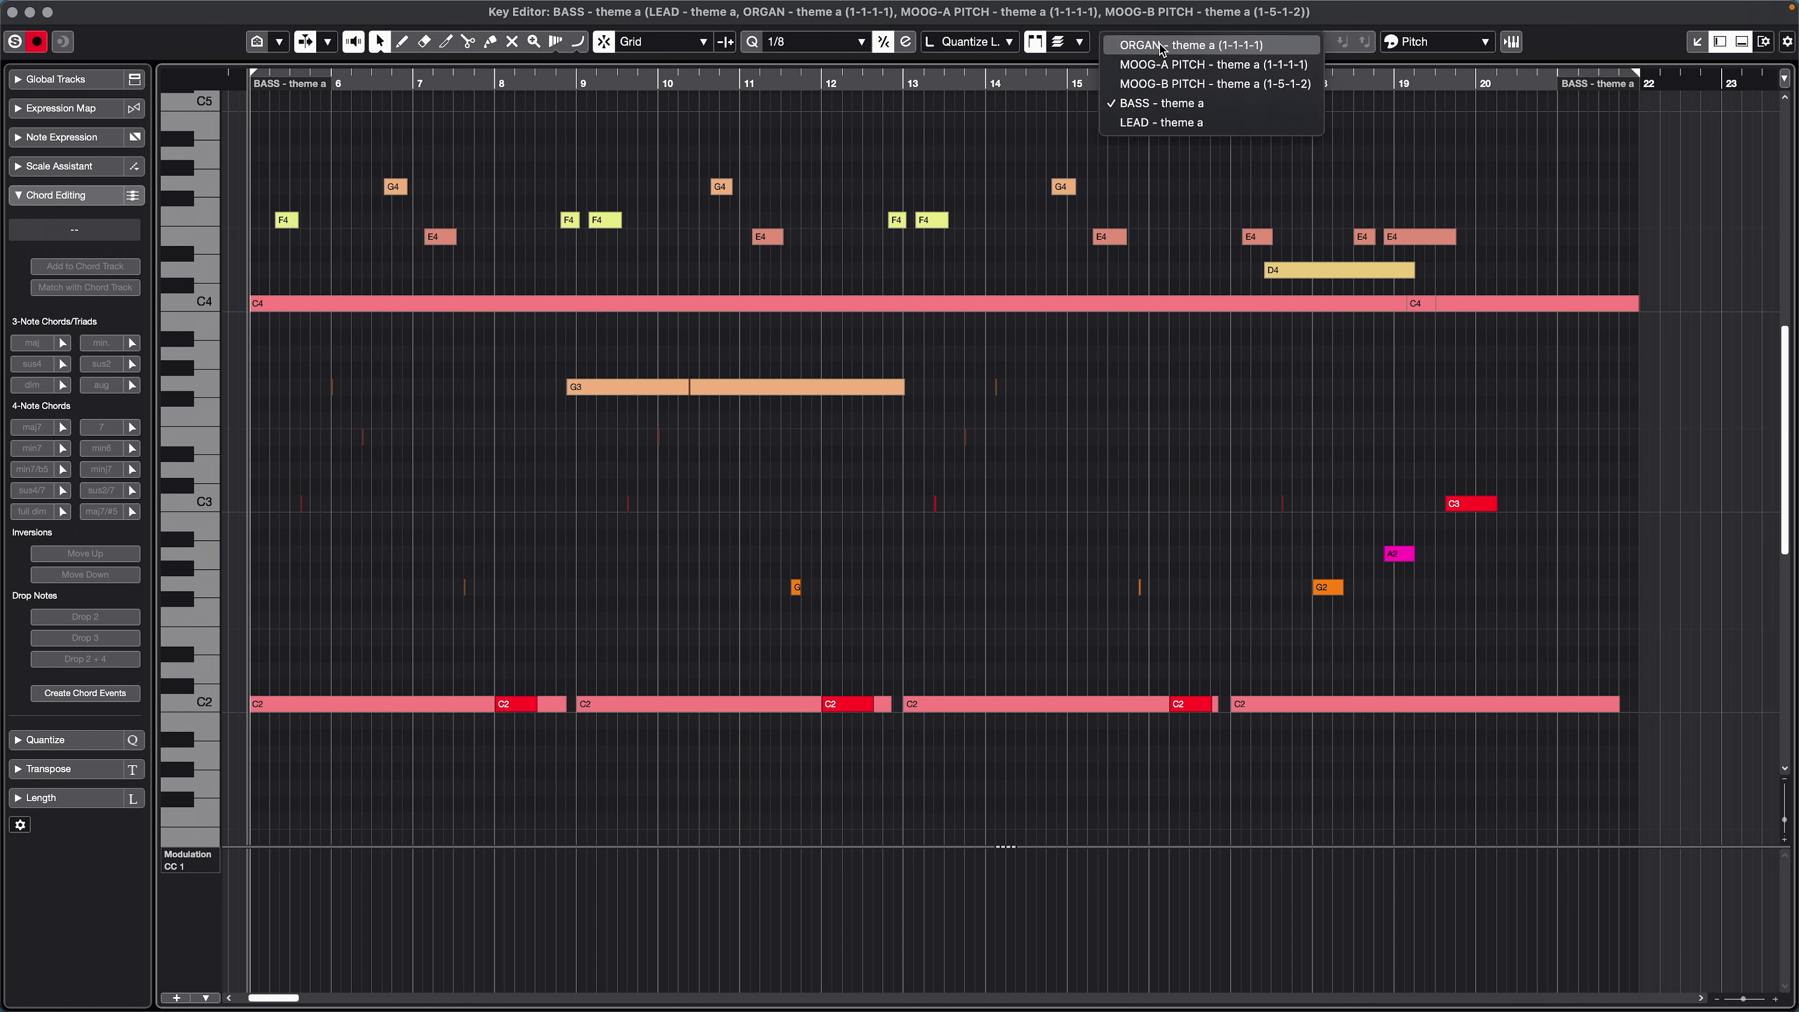
{"action": "left_click", "coordinate": [1154, 122]}
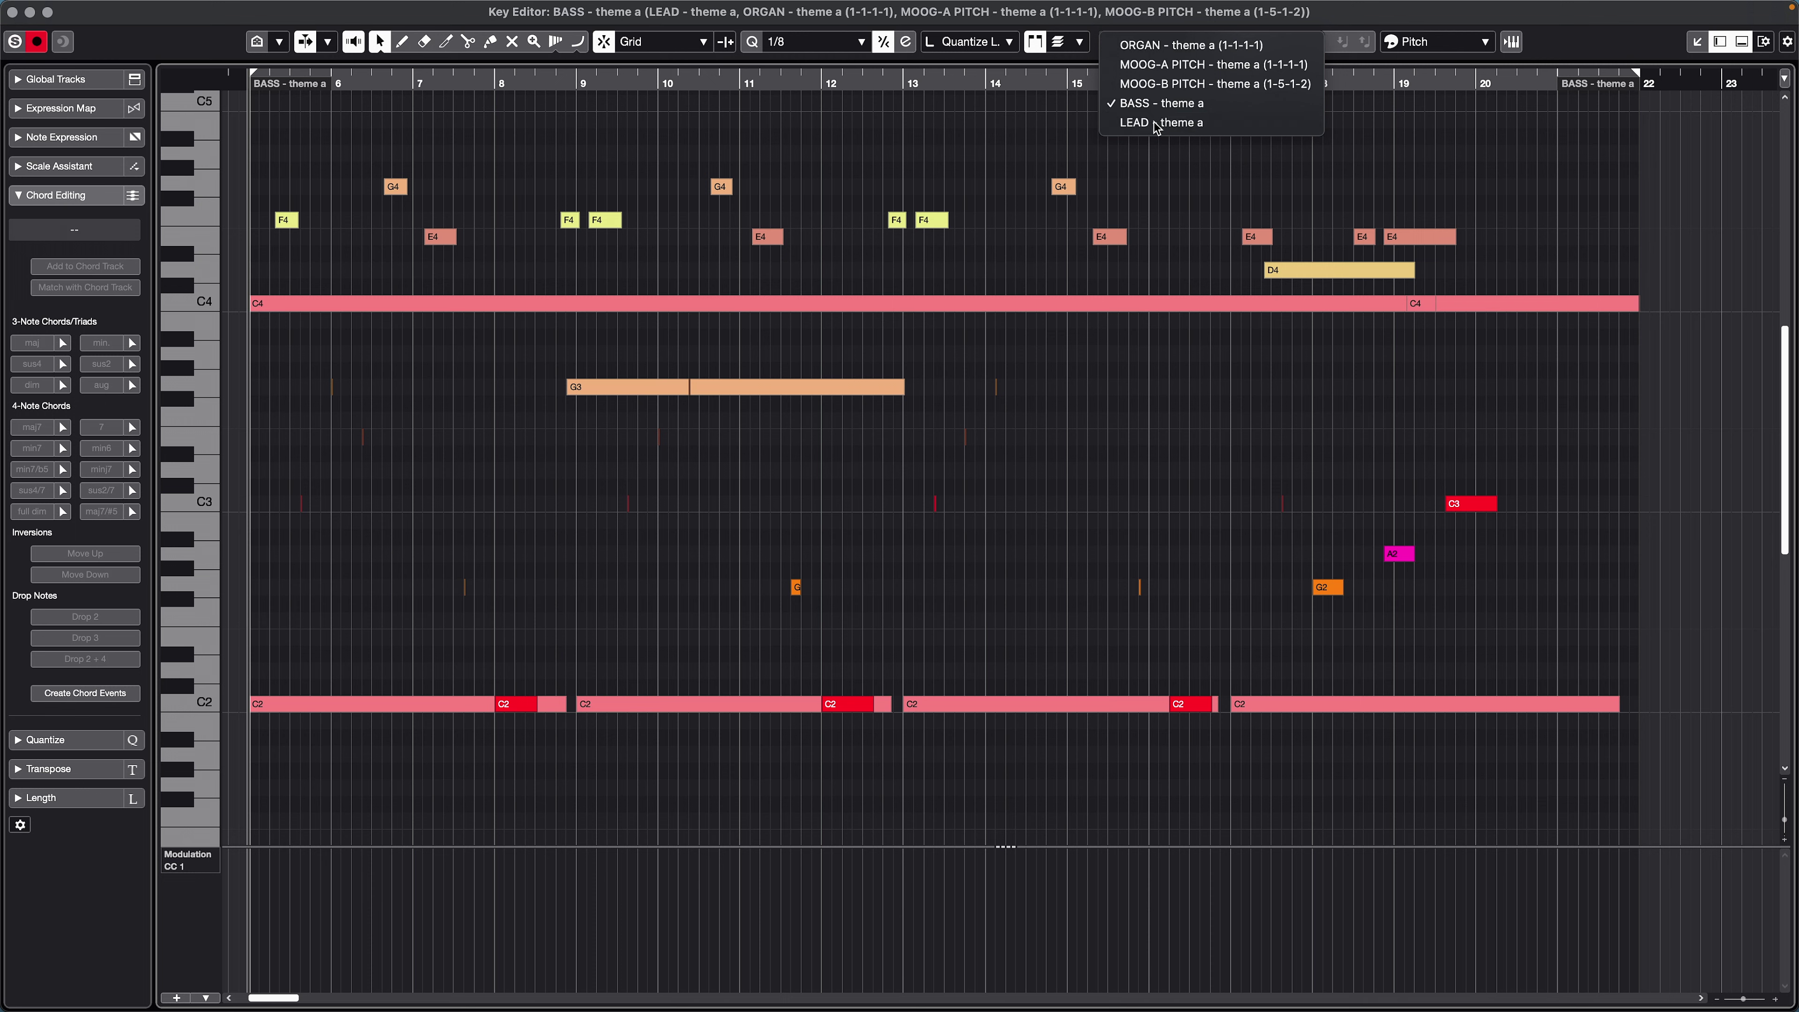